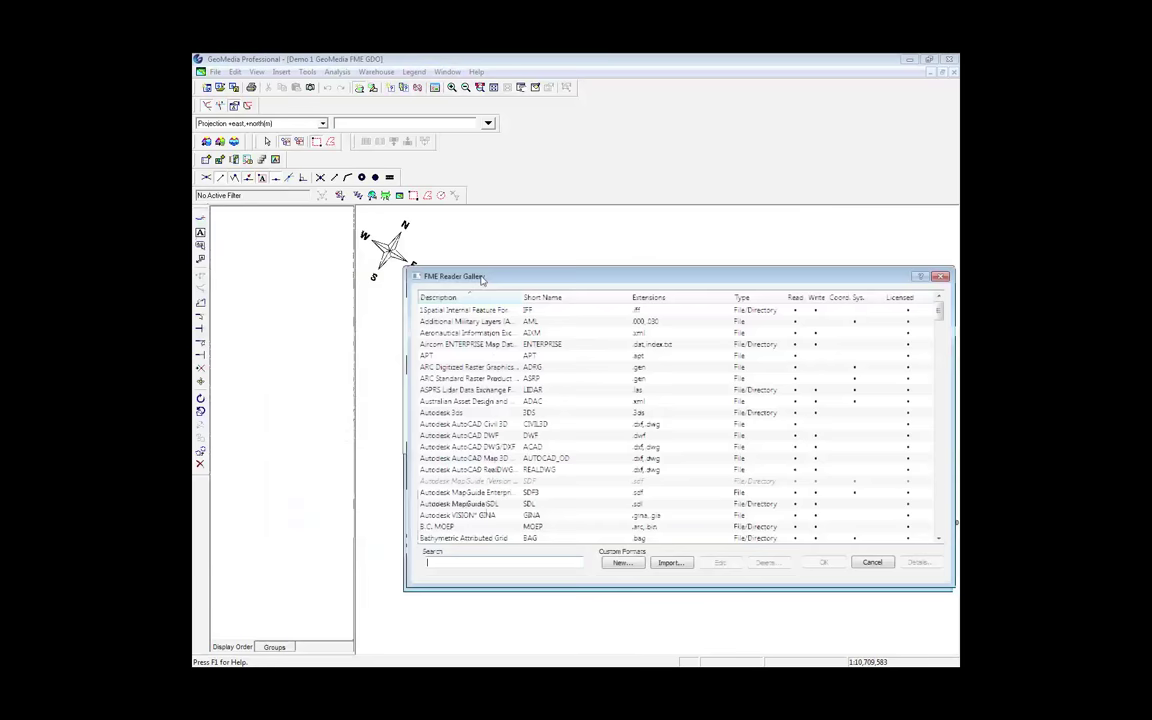
Step: Search the FME reader gallery for the FRAMME format
drag(481, 279, 406, 301)
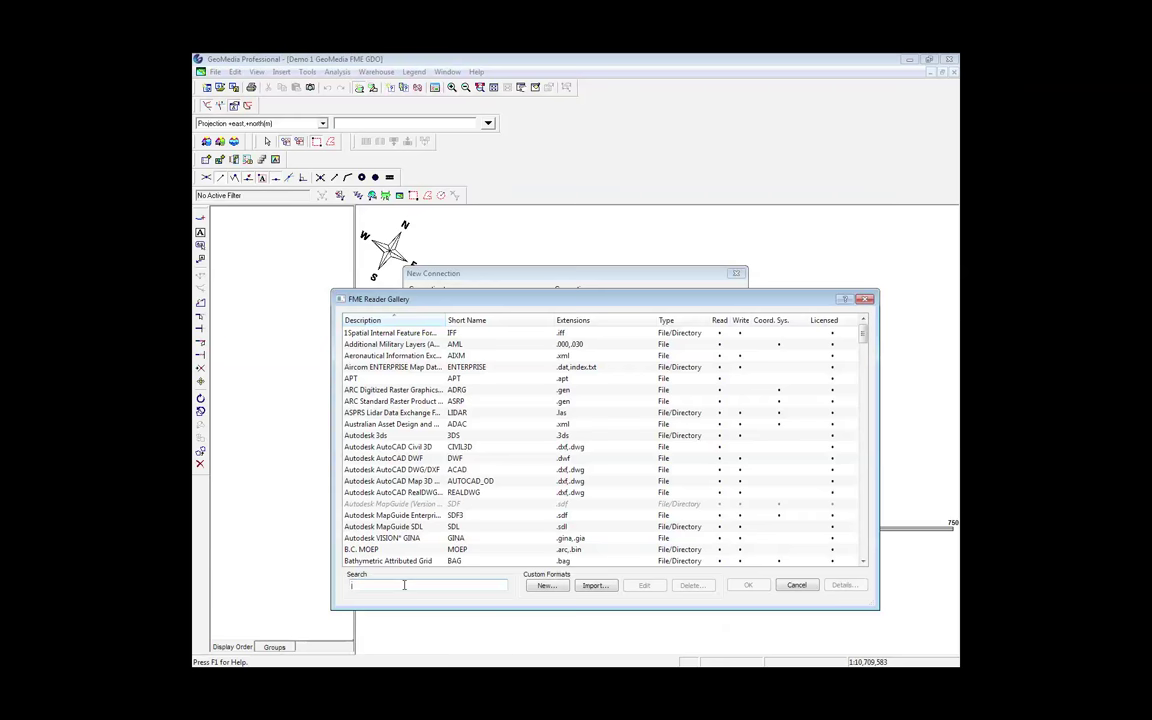
text(dgn)
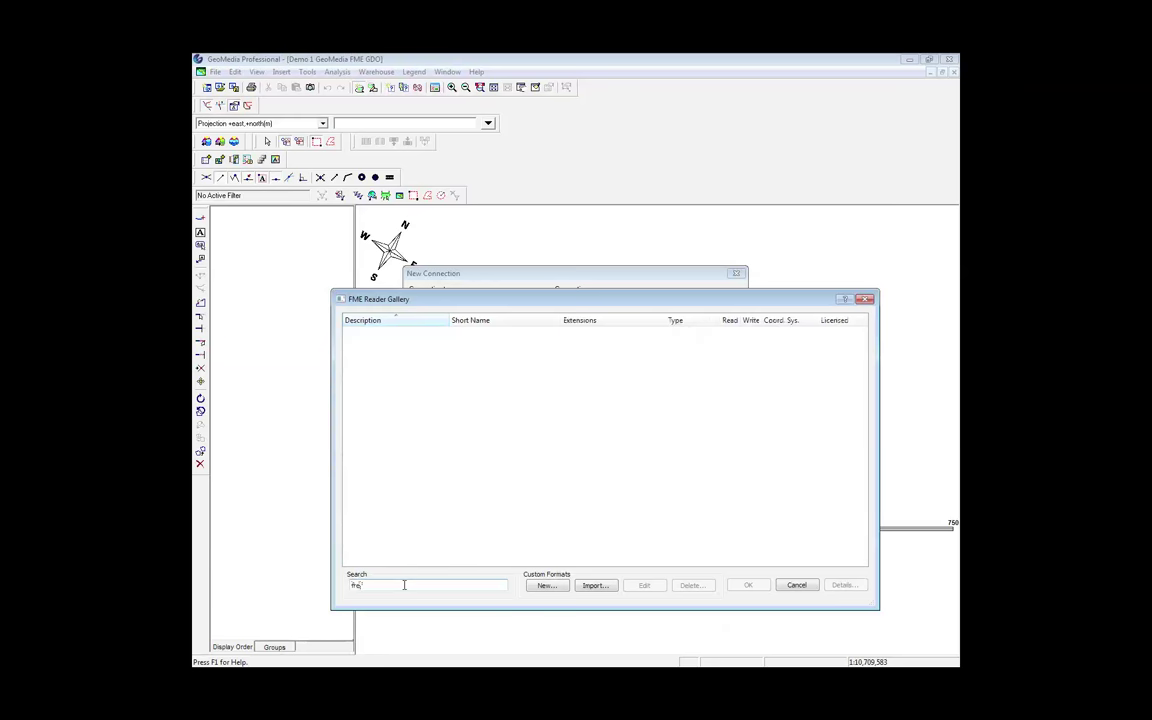
text(m)
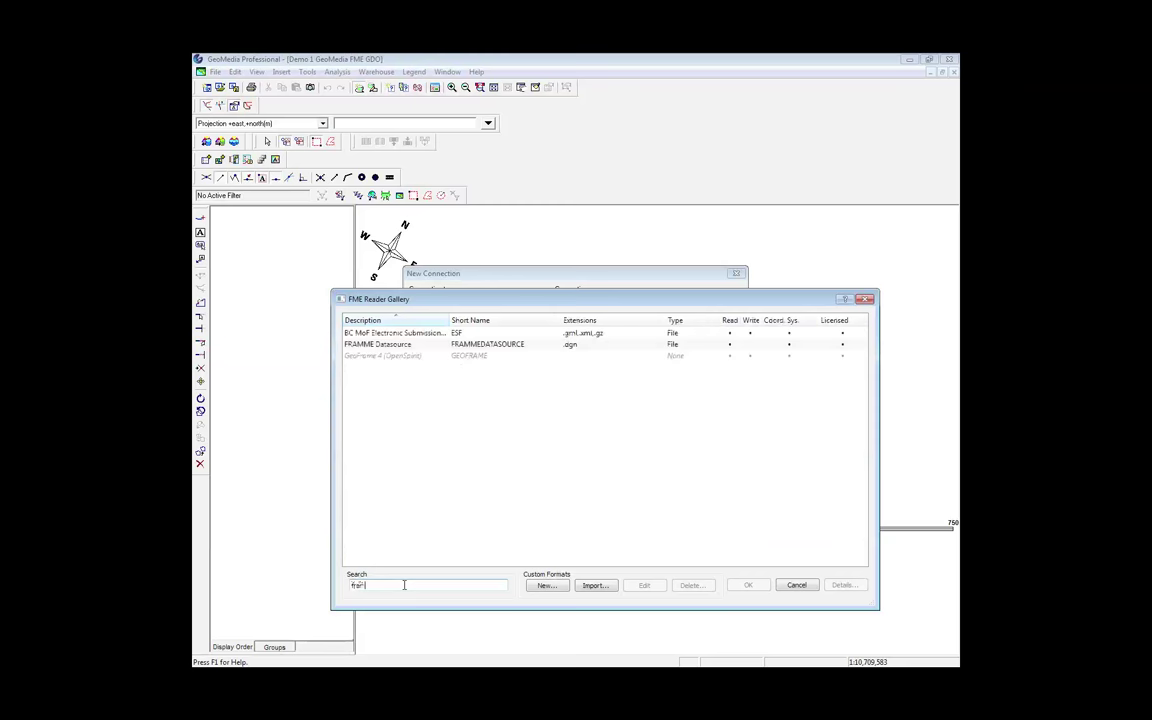
text(m)
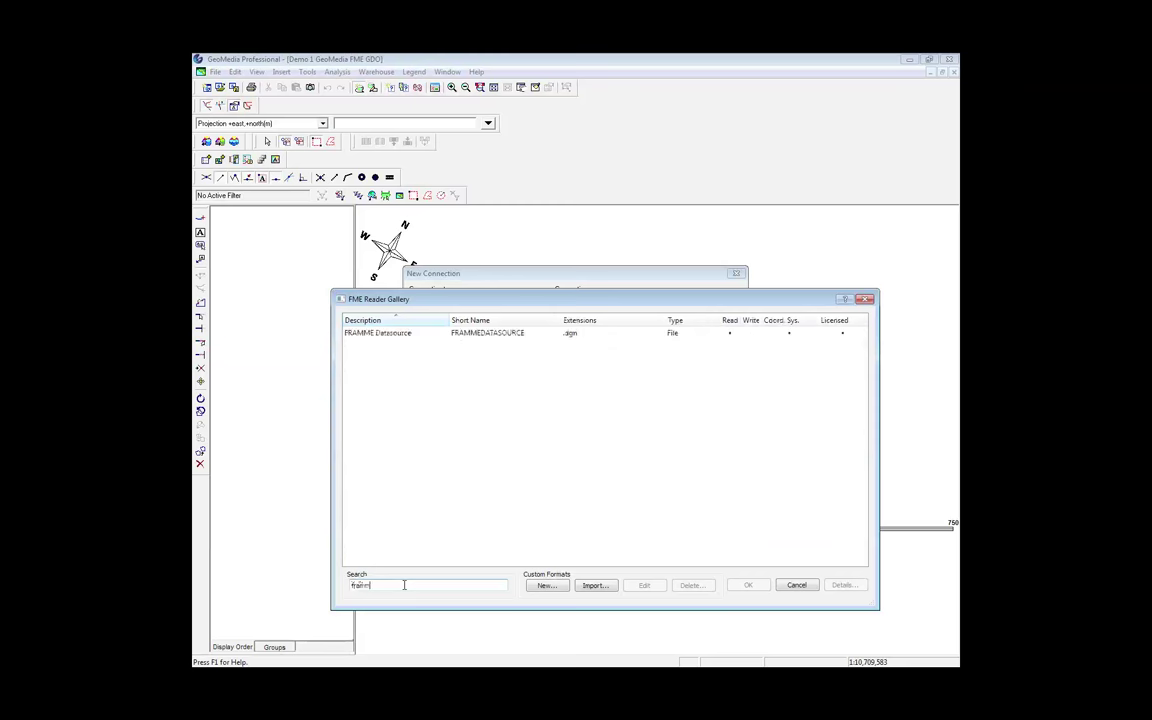
Step: Clear the format search, browse the full list of FME reader formats, and close the gallery without choosing one
key(BackSpace)
key(BackSpace)
key(BackSpace)
key(BackSpace)
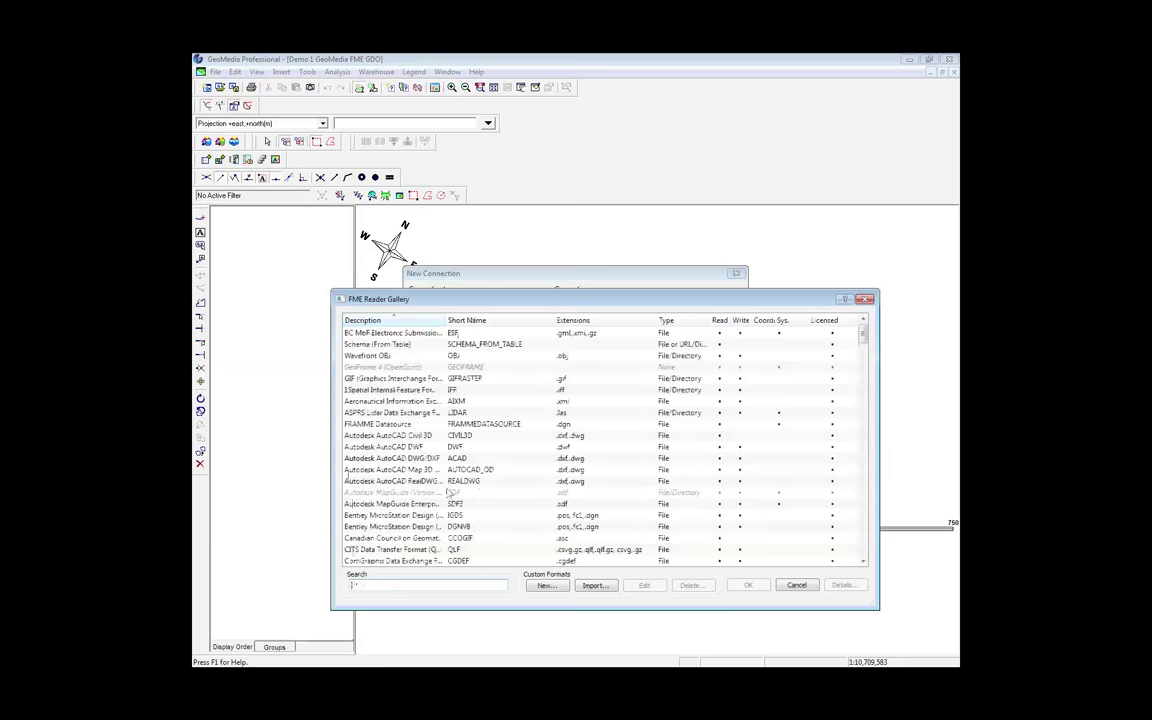
click(452, 492)
scroll(398, 492, down, 1)
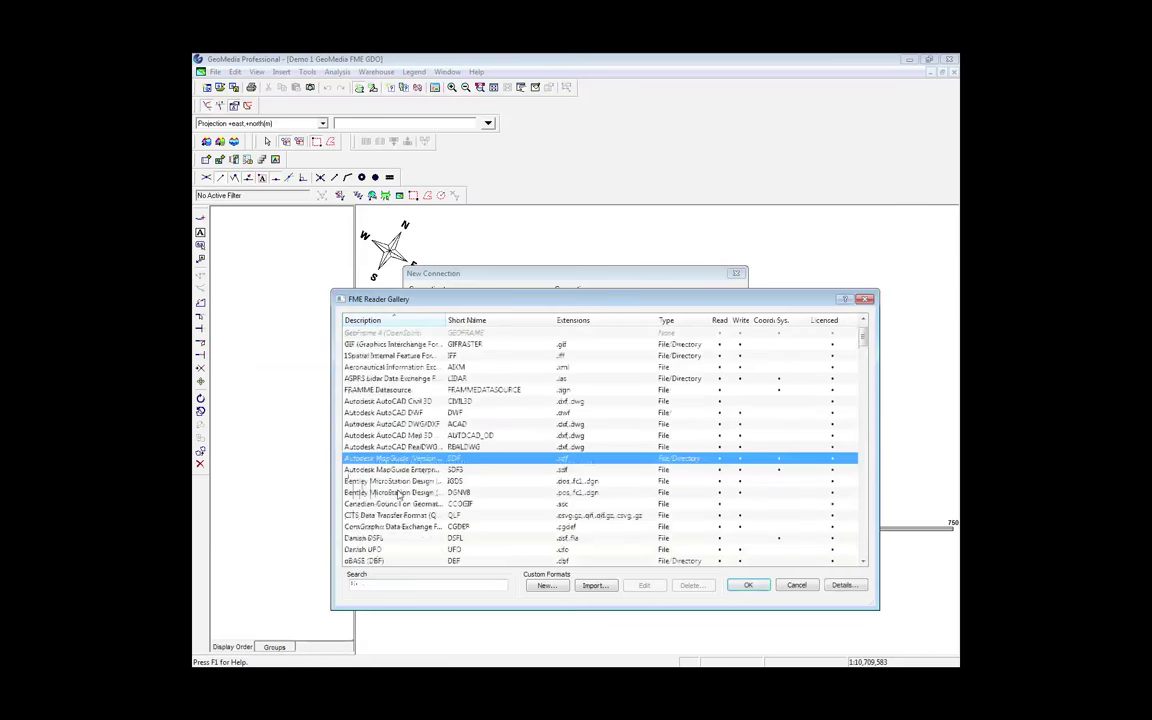
scroll(398, 493, down, 8)
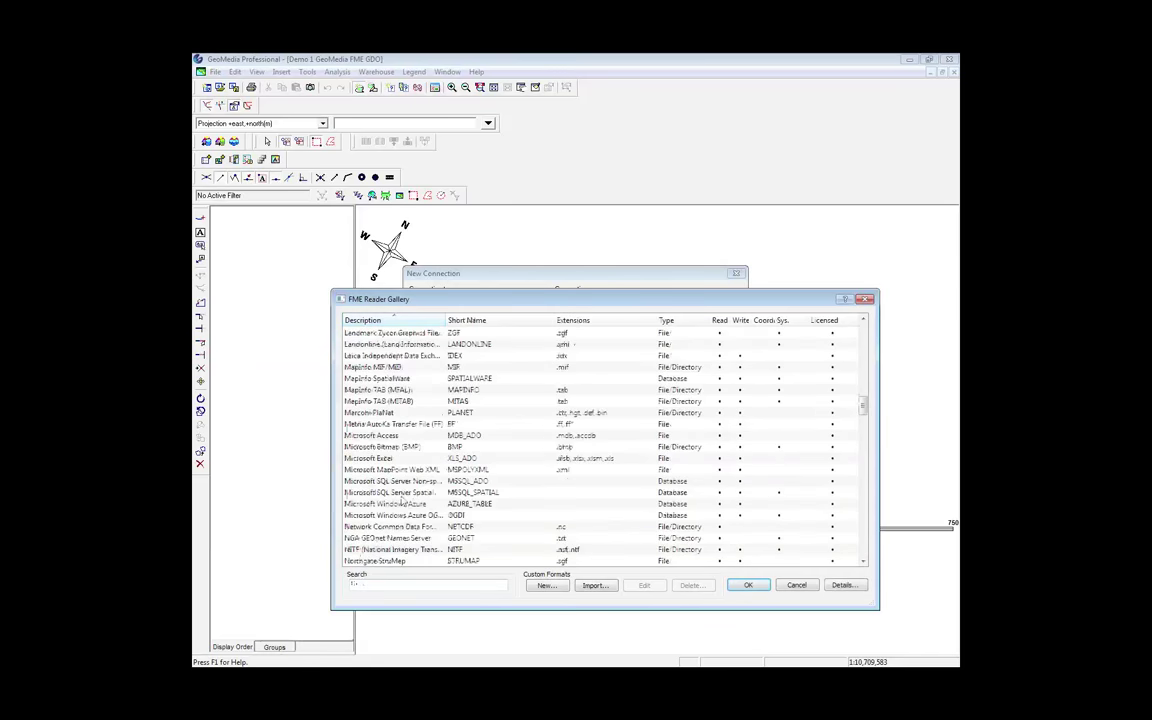
scroll(403, 500, down, 8)
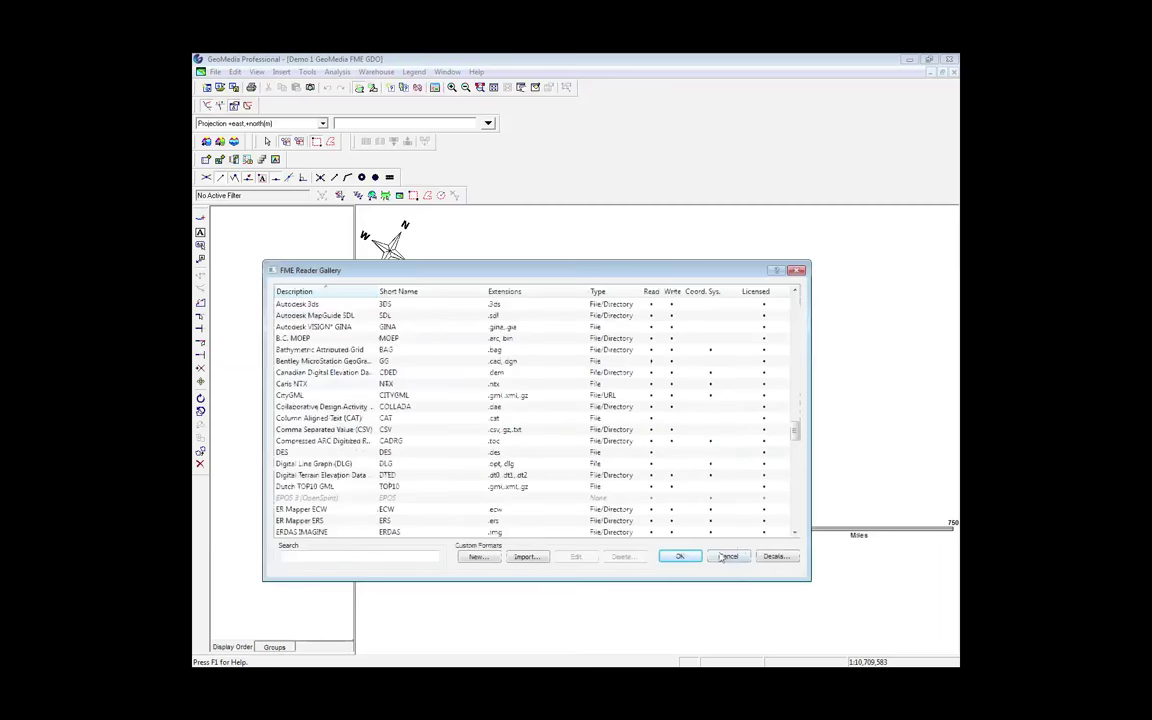
click(727, 557)
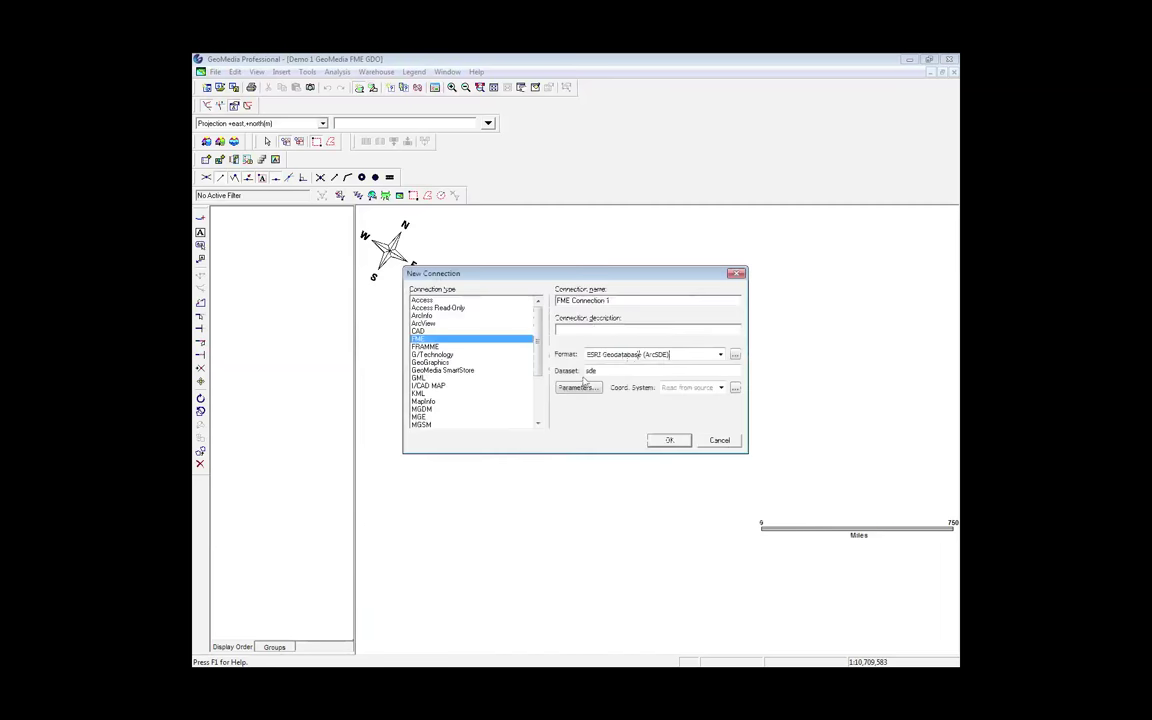
Step: Review the ArcSDE parameters and try to connect FME Connection 1 to the sde dataset
click(578, 387)
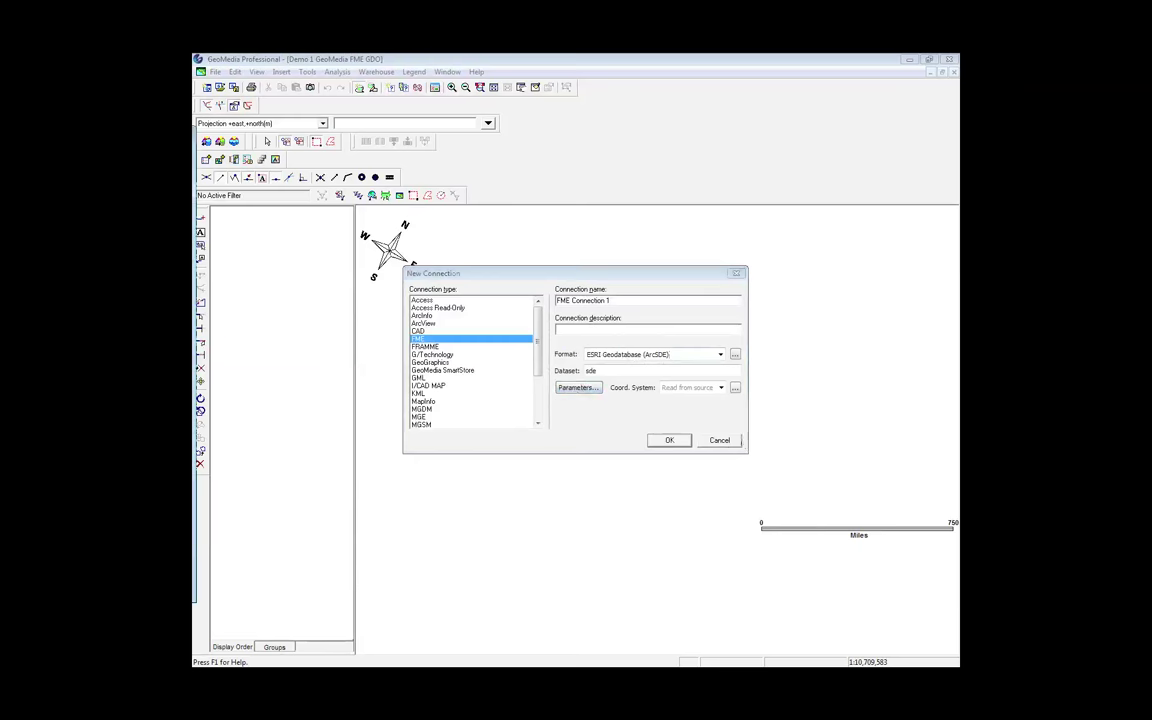
drag(283, 168, 310, 147)
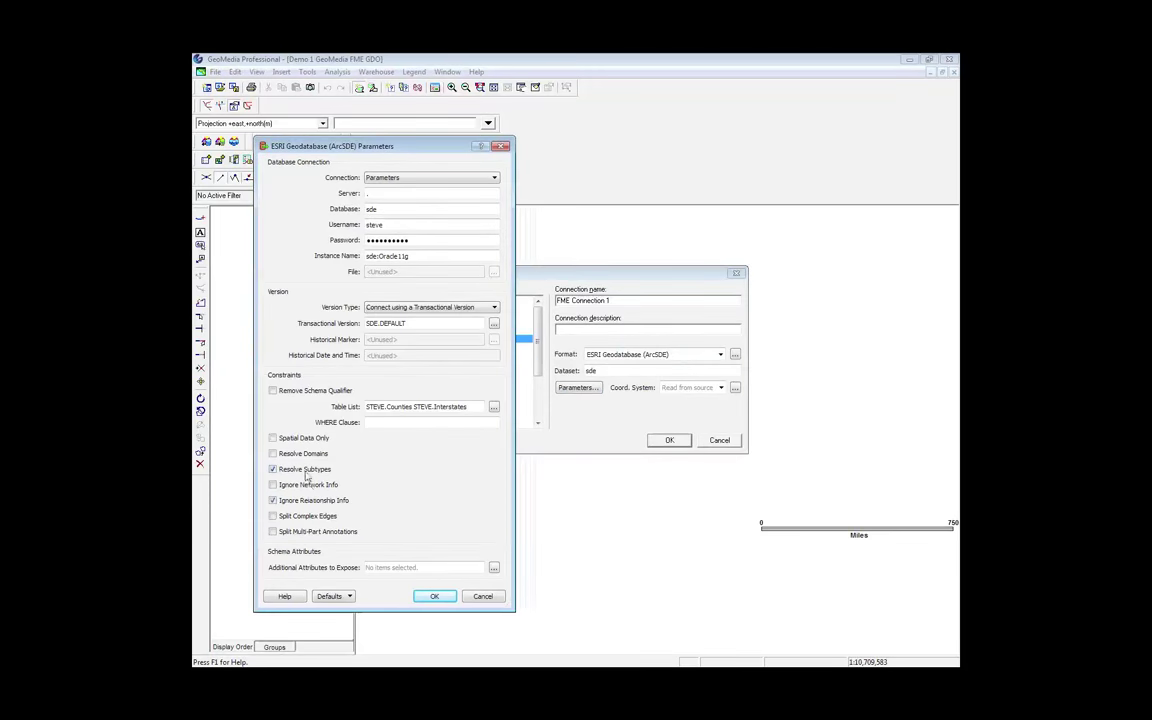
click(485, 597)
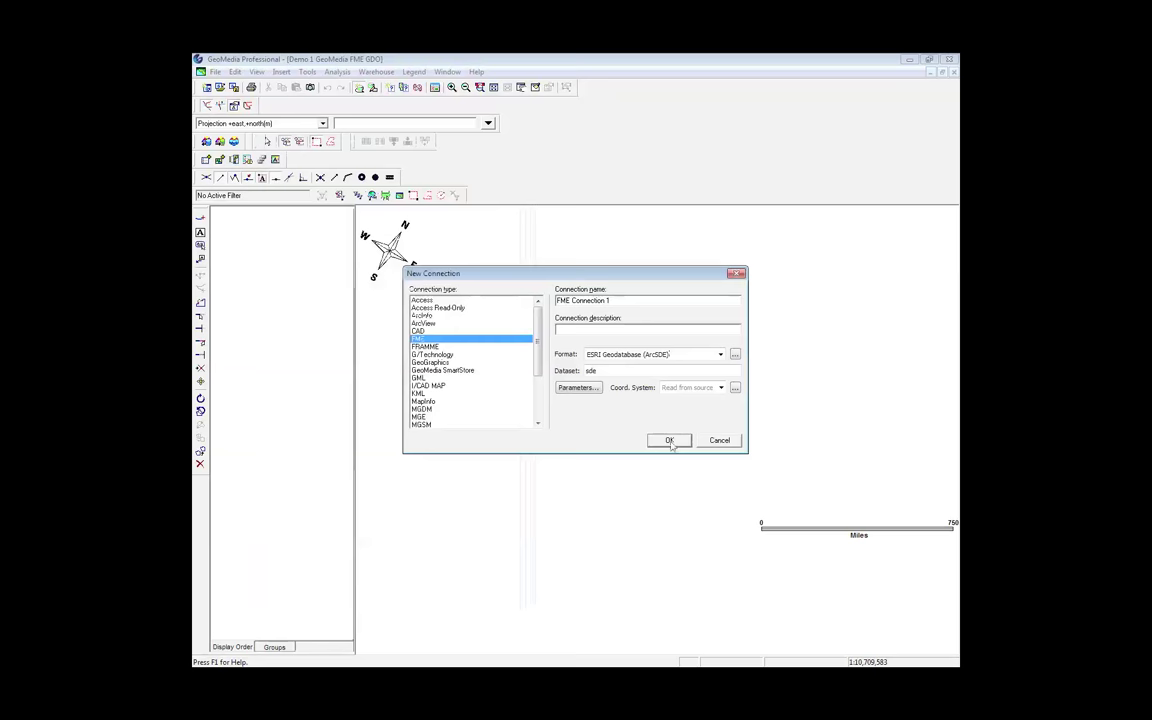
click(670, 441)
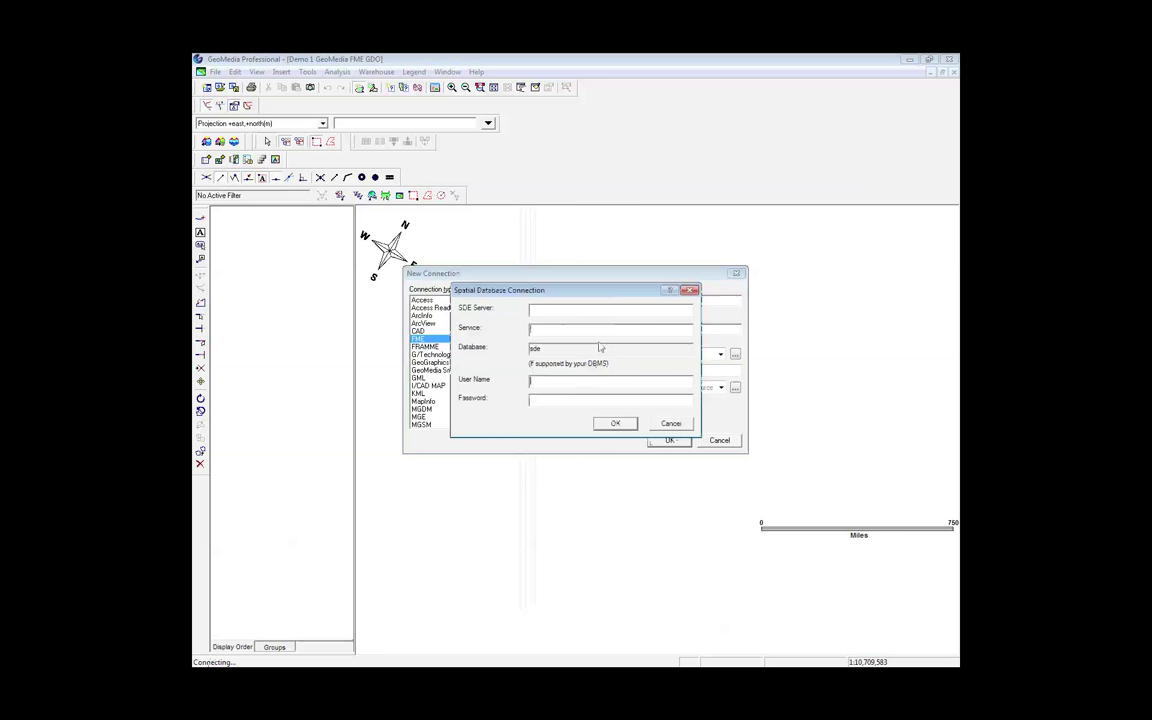
click(593, 311)
click(670, 424)
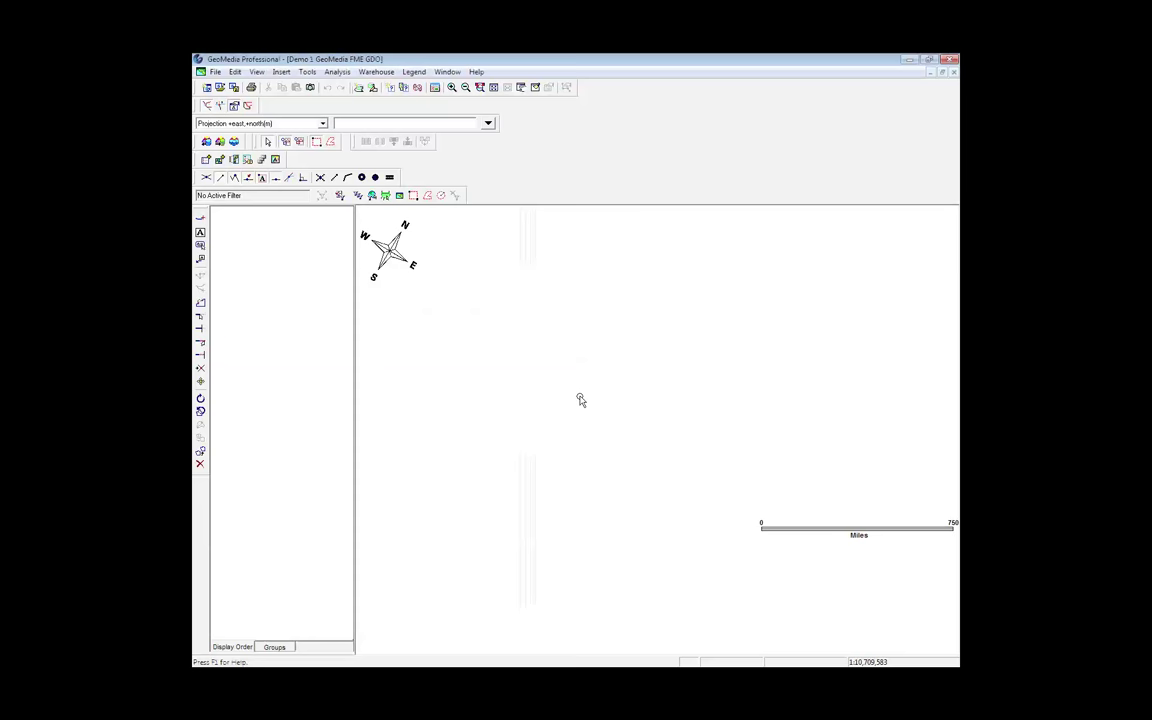
Step: Create FME Connection 2 to the sde dataset in ESRI Geodatabase (ArcSDE) format, accepting the existing database parameters
click(359, 89)
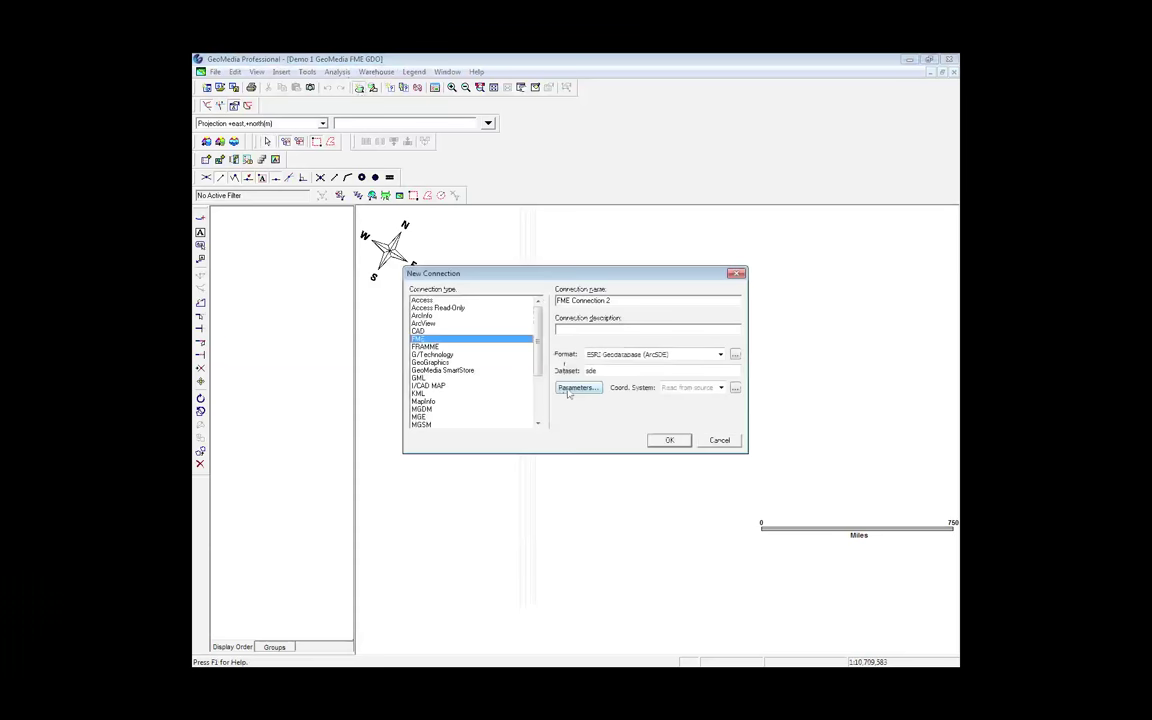
click(574, 388)
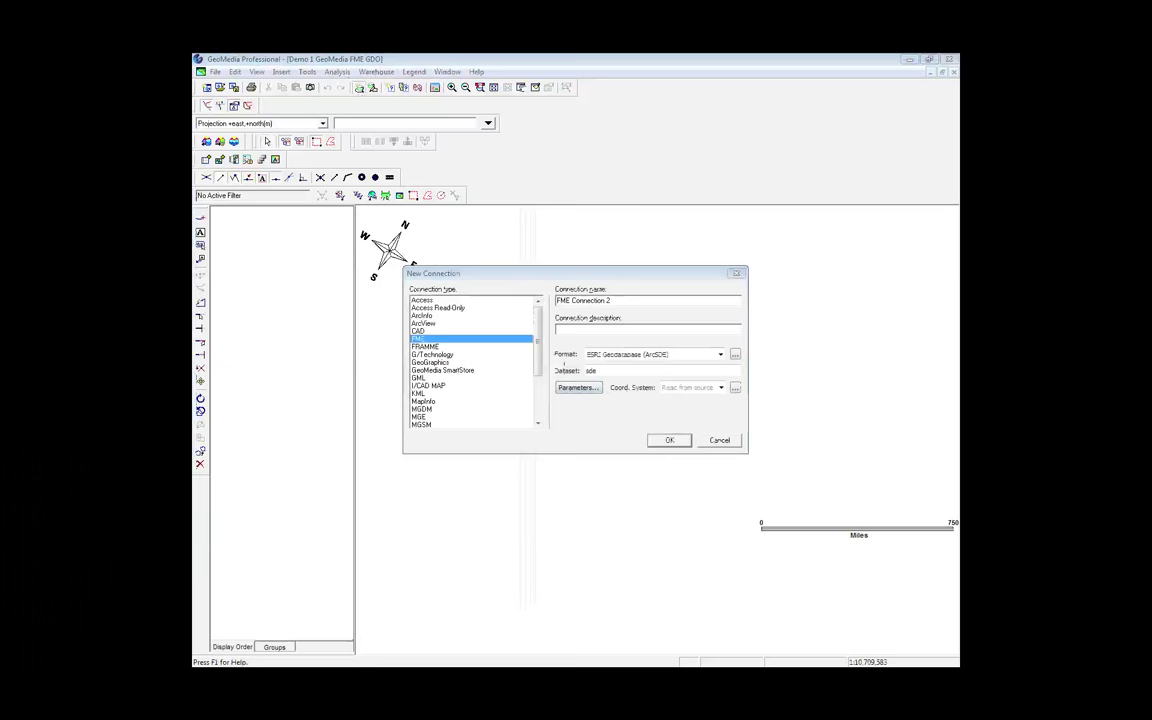
click(578, 387)
drag(470, 148, 564, 146)
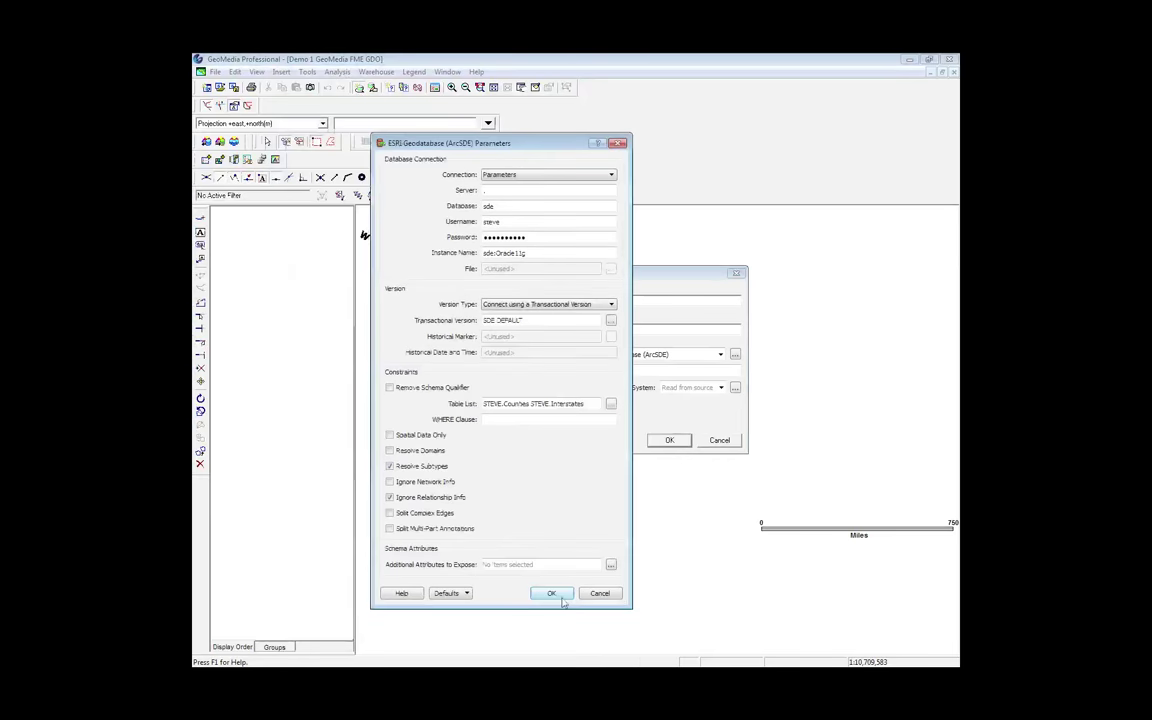
click(551, 593)
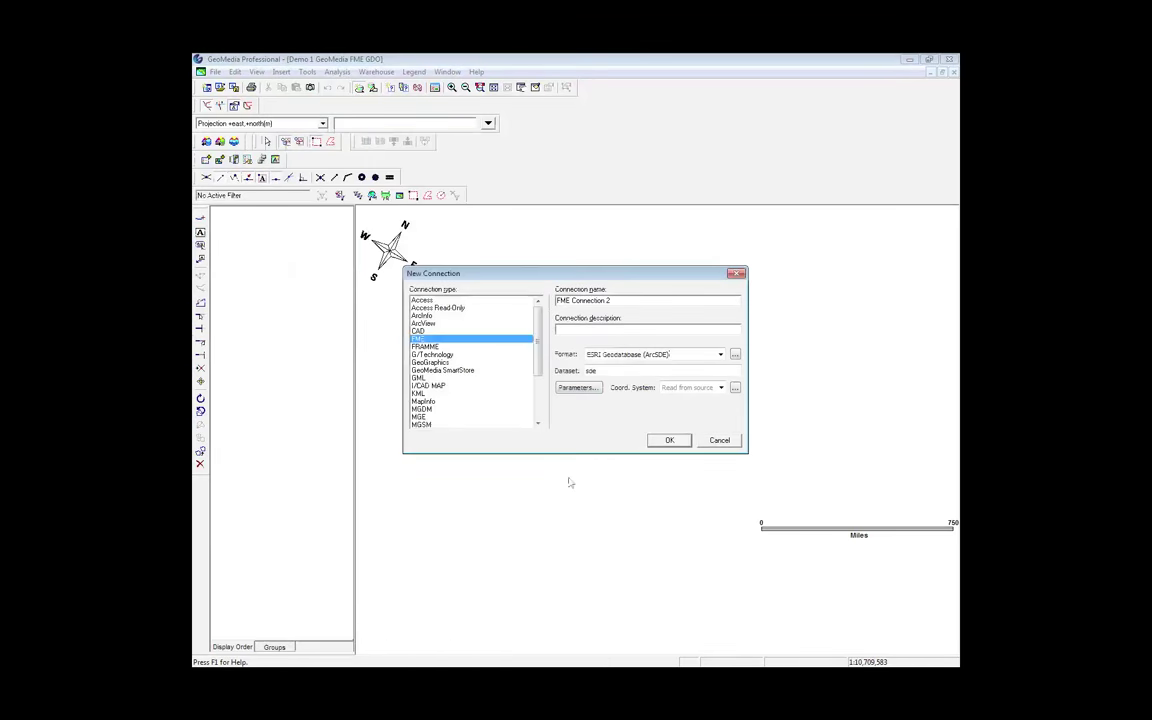
key(Return)
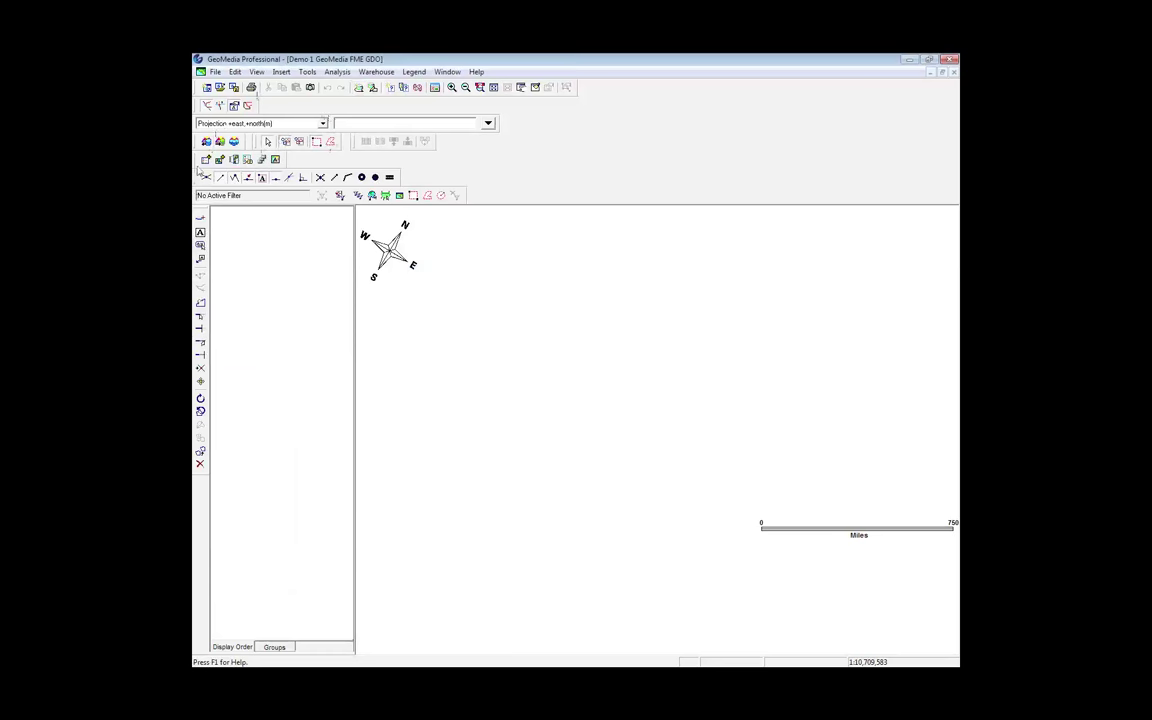
Step: Add the Interstates feature class from FME Connection 2 to the map legend
click(205, 159)
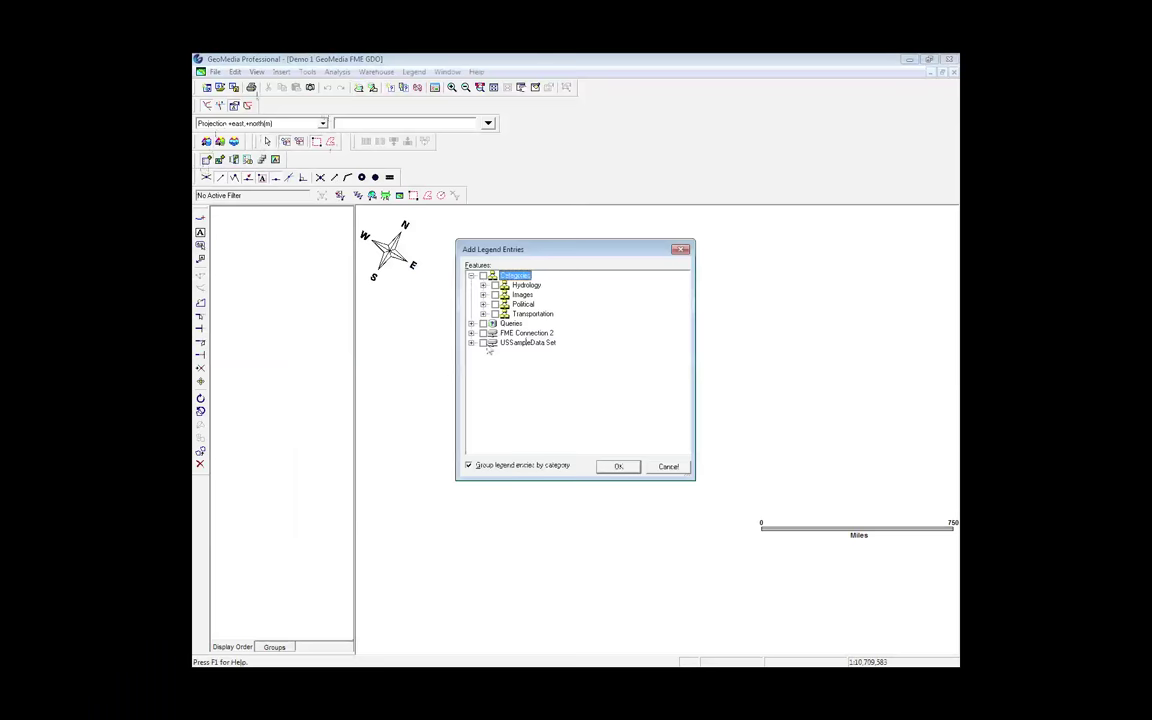
click(471, 333)
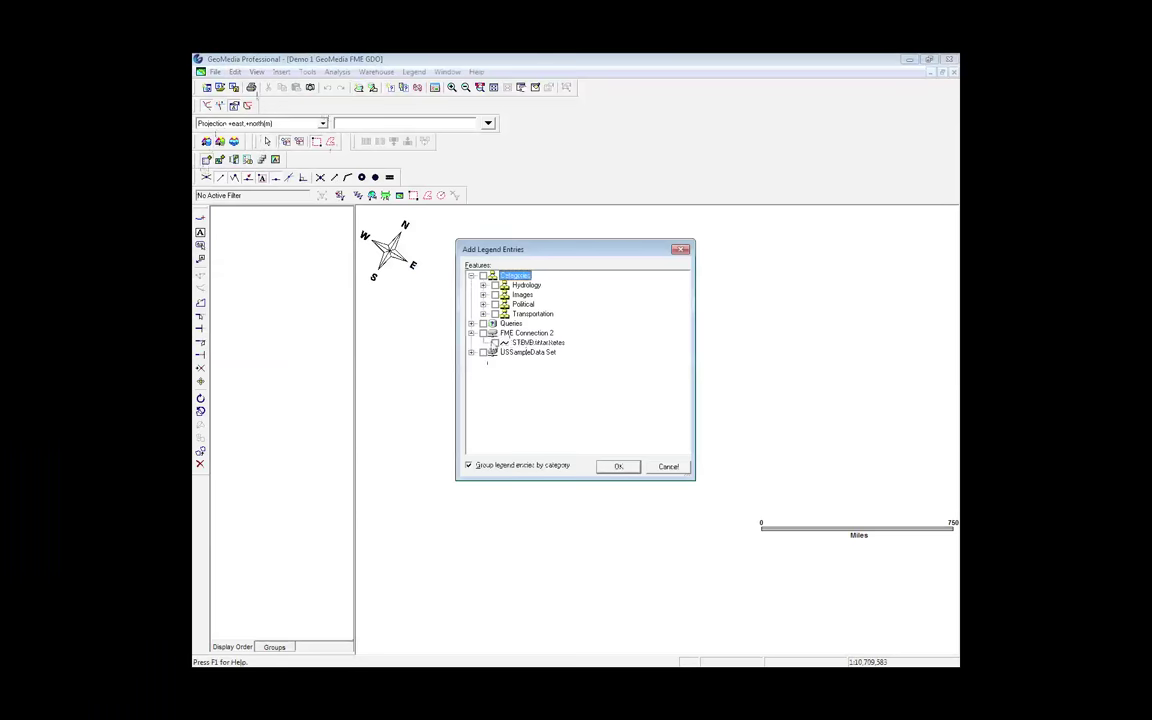
click(494, 342)
click(621, 466)
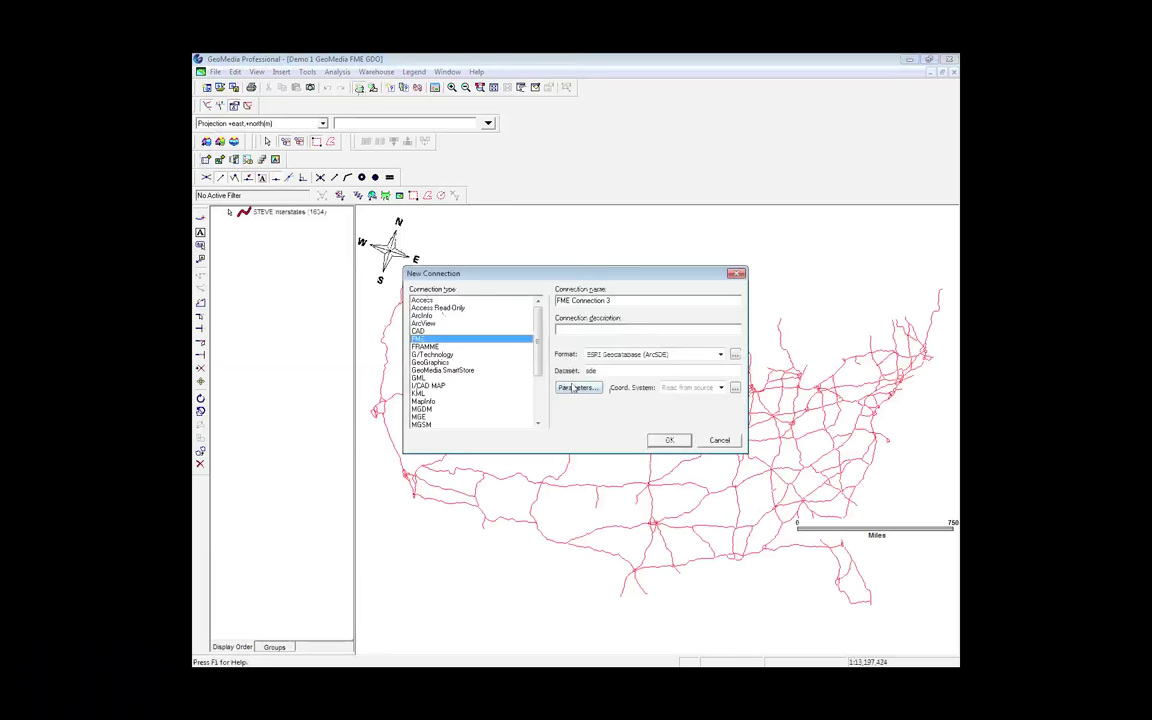
Step: Create FME Connection 3 to the sde geodatabase with only the Interstates, Cities, StateNameLabels and States tables, filtering the table list by schema owner
click(576, 388)
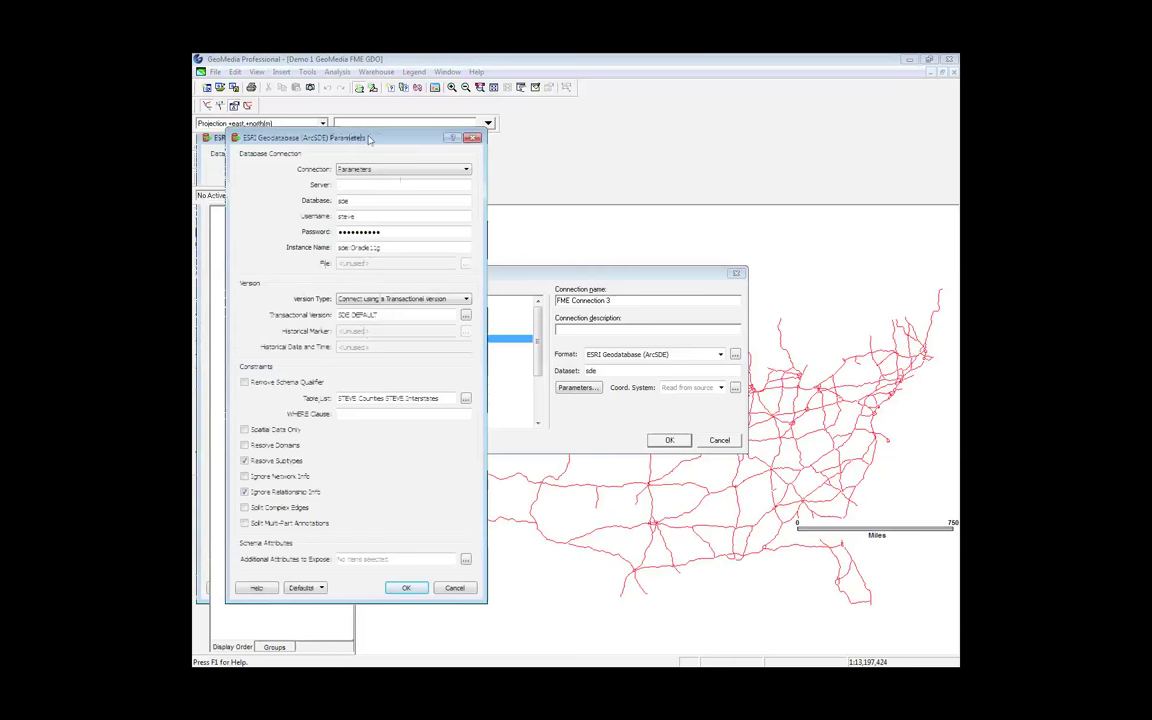
drag(369, 140, 378, 141)
click(476, 401)
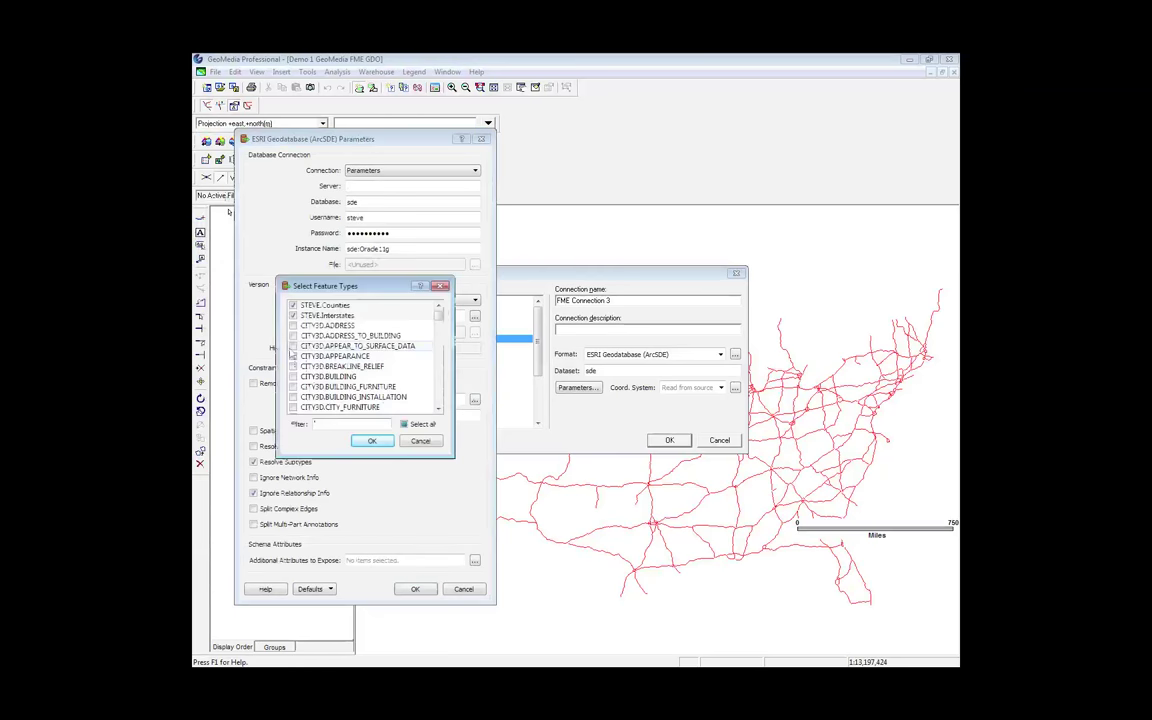
click(340, 426)
text(steve)
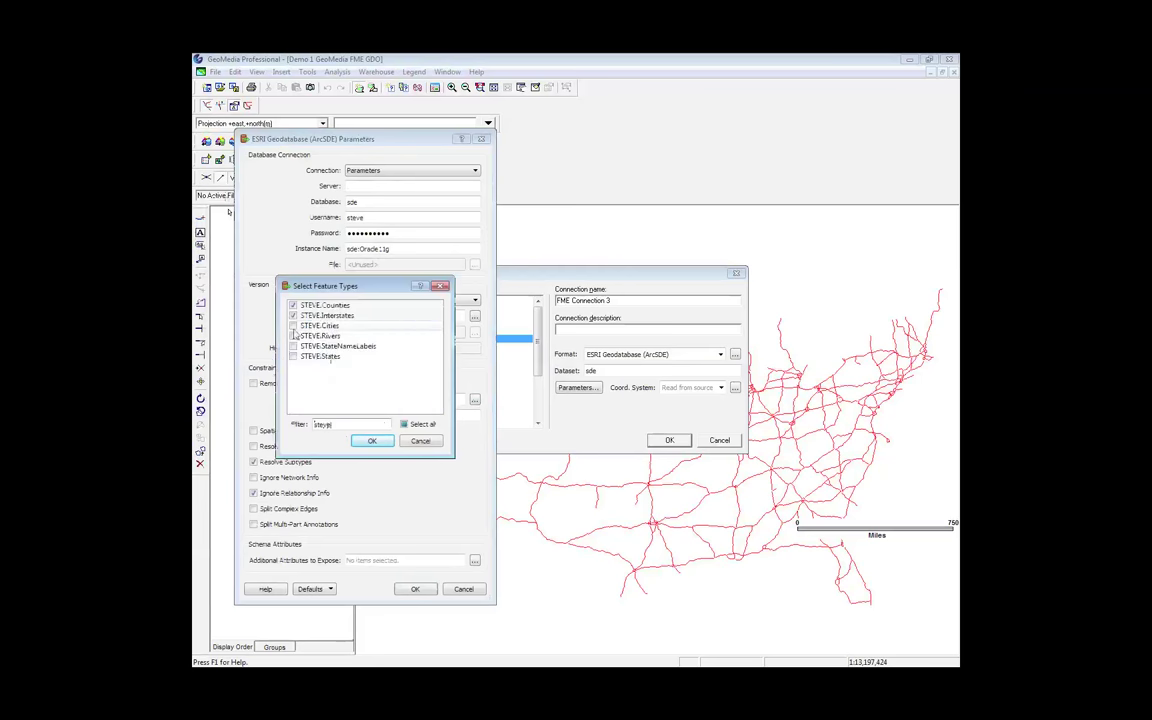
click(293, 327)
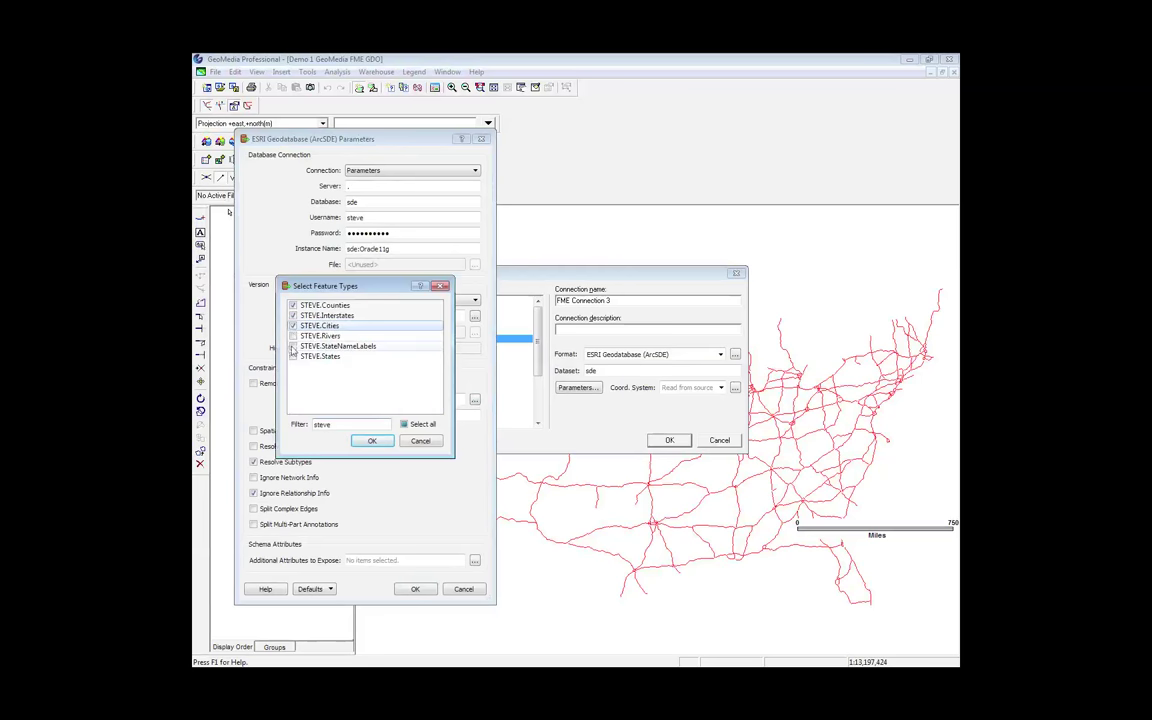
click(293, 347)
click(293, 357)
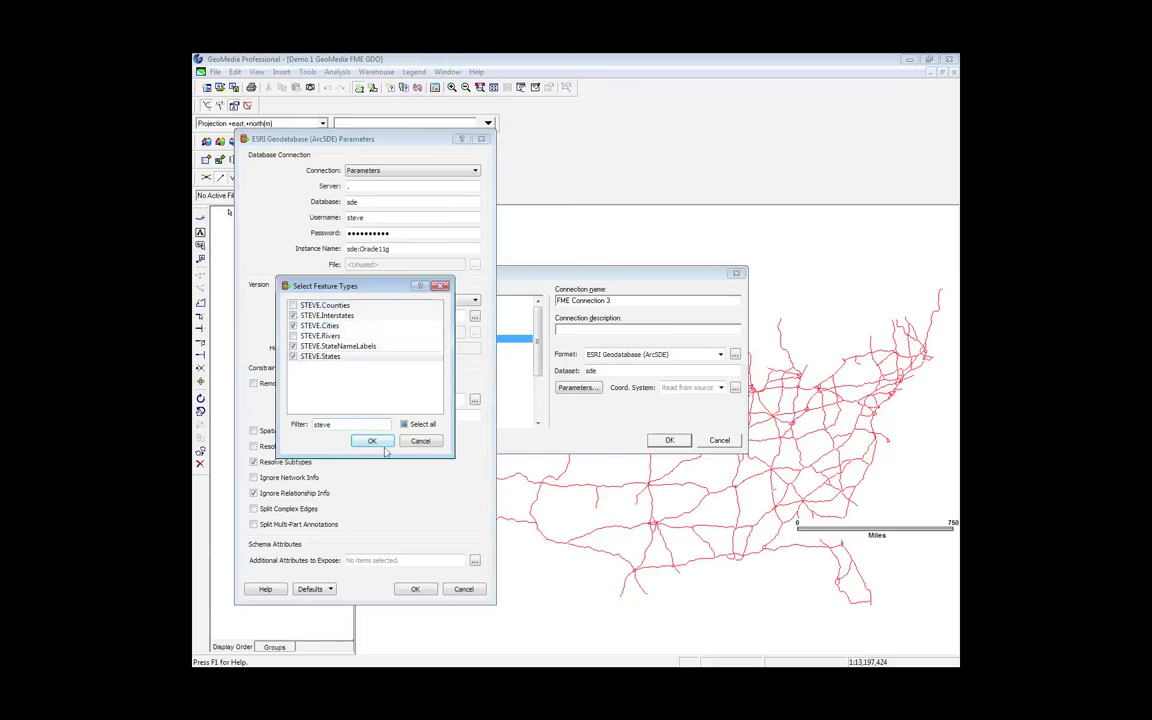
click(371, 442)
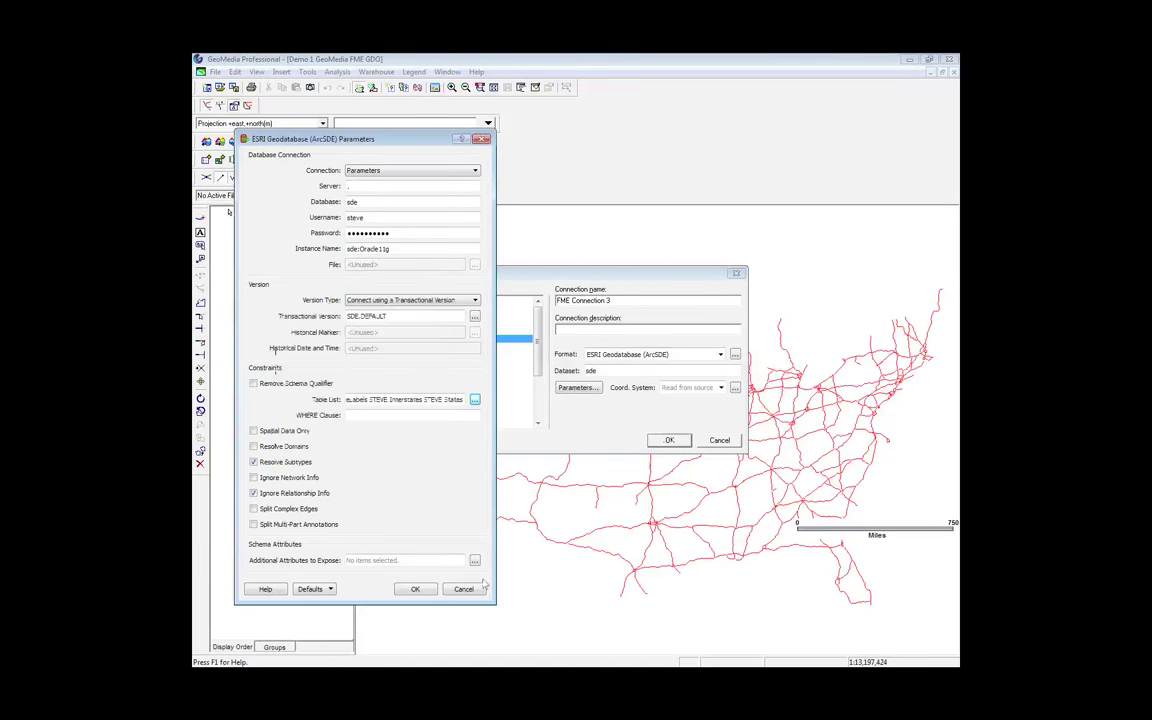
click(478, 588)
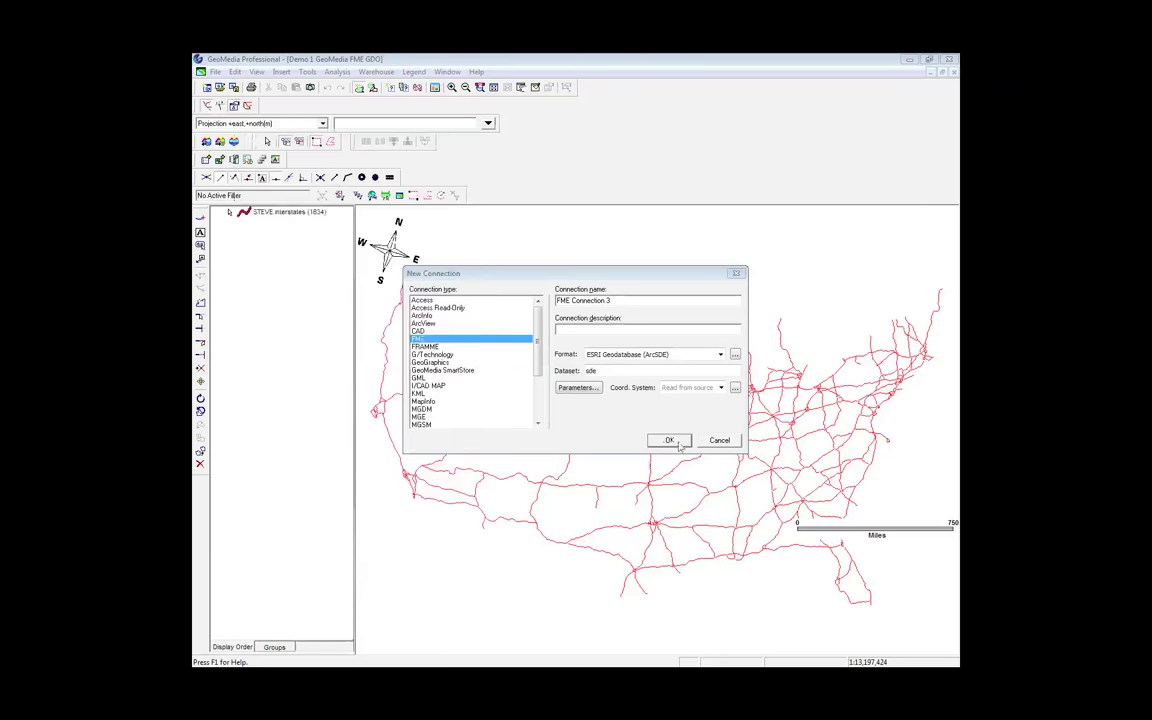
click(669, 441)
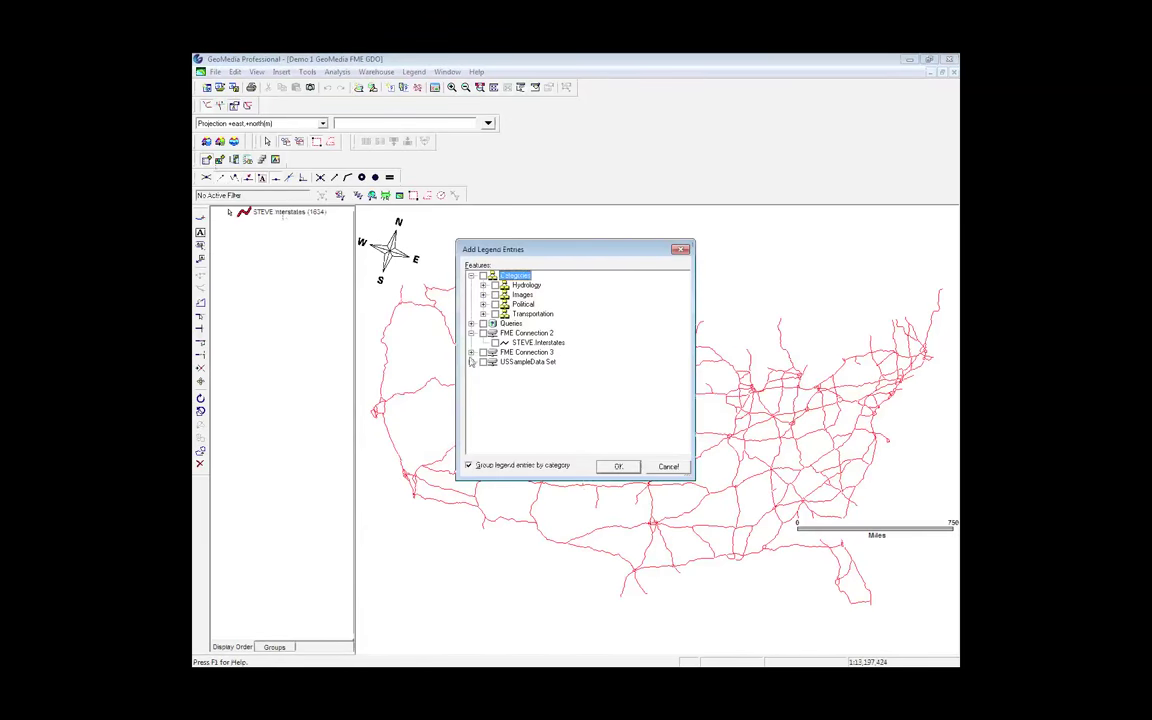
Step: Add the States, StateNameLabels and Cities feature classes from FME Connection 3 to the map legend
click(471, 352)
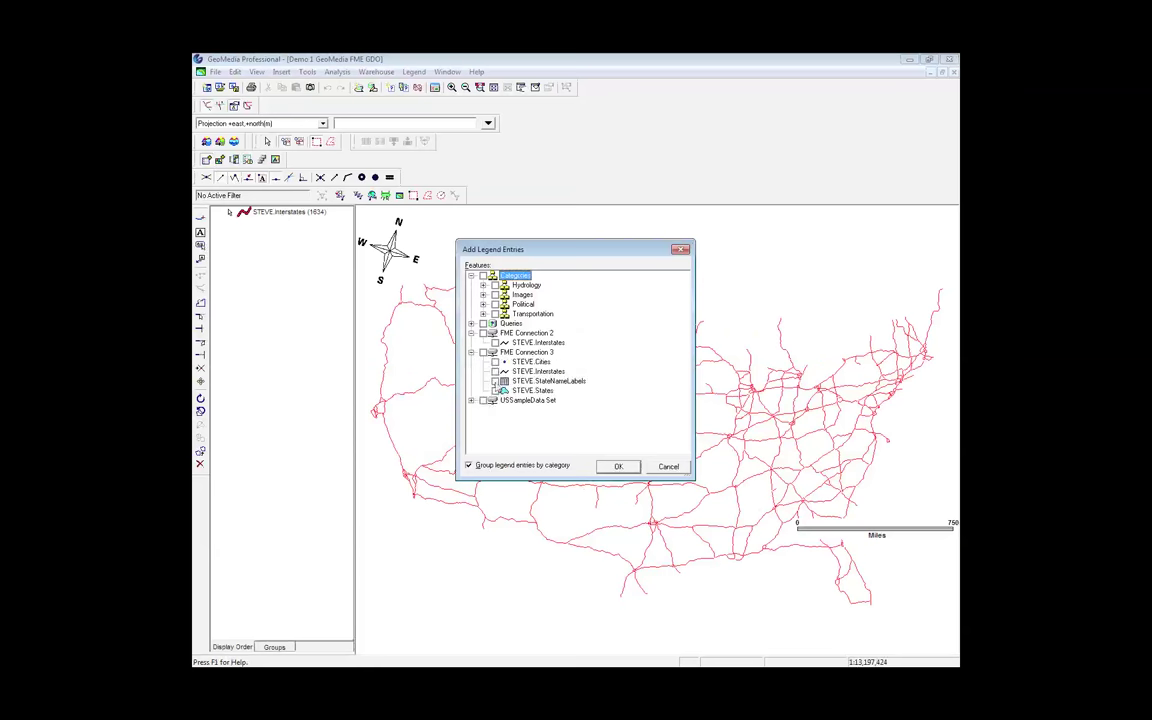
click(494, 390)
click(494, 381)
click(494, 361)
click(610, 467)
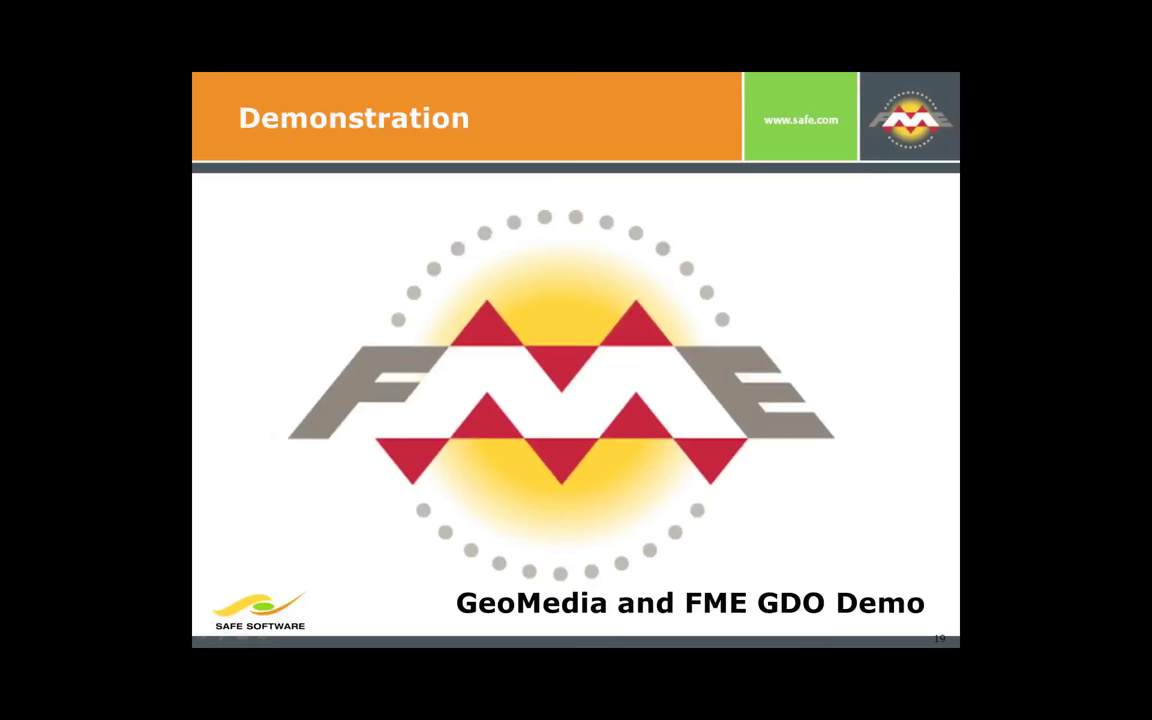
key(Right)
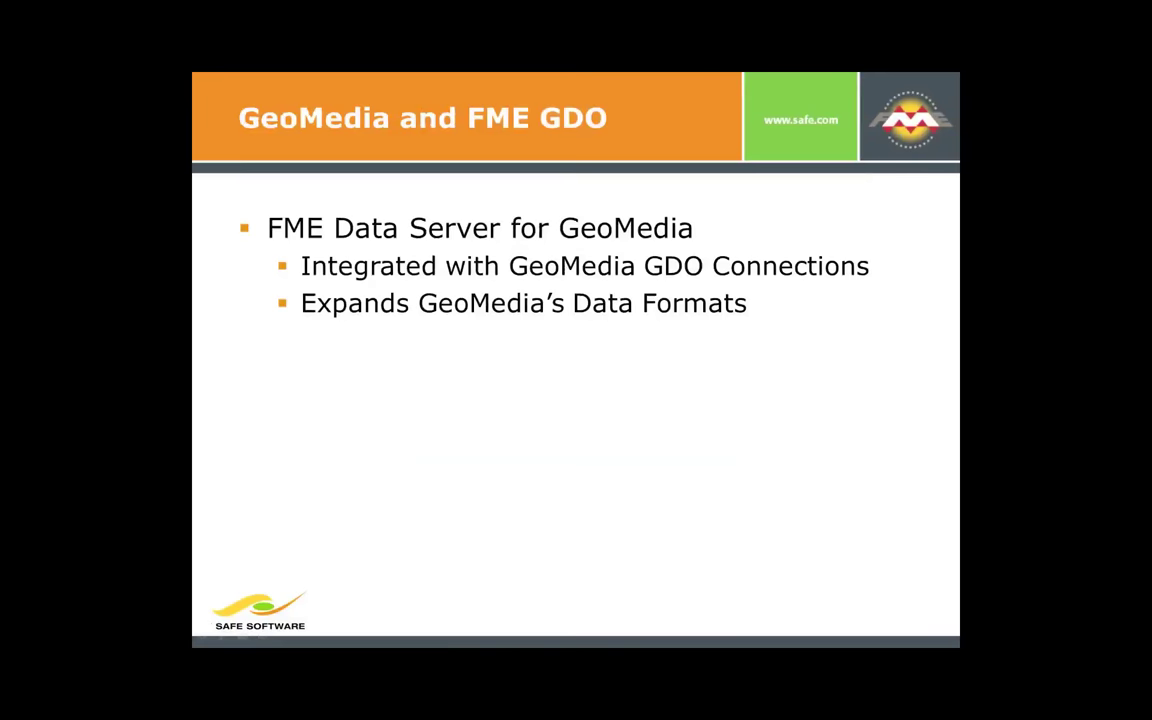
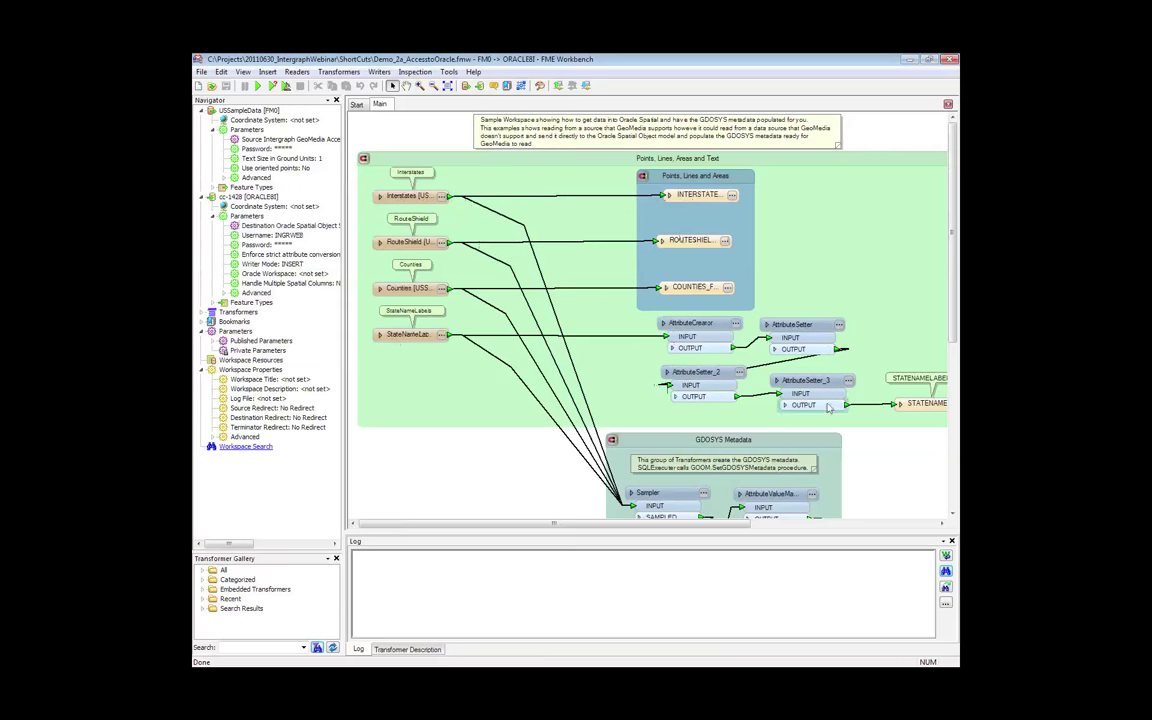
Step: Review the parameters of the AttributeSetter, AttributeSetter_3 and AttributeCreator transformers that prepare the state name labels
double_click(838, 340)
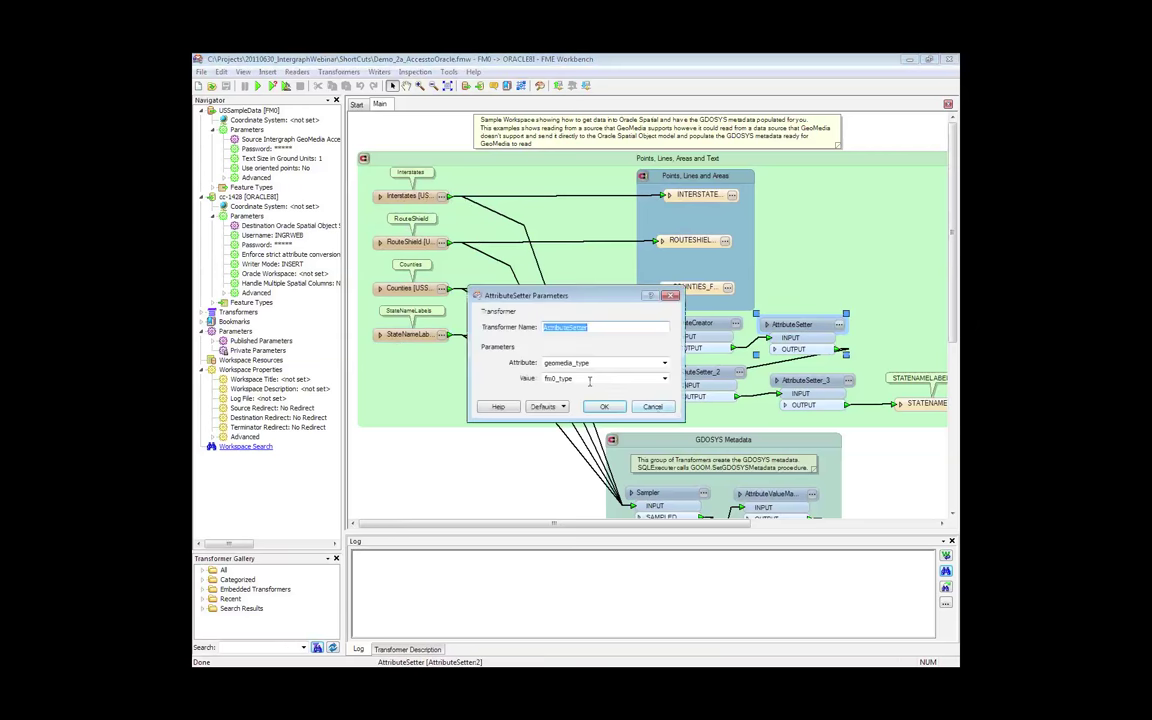
click(652, 407)
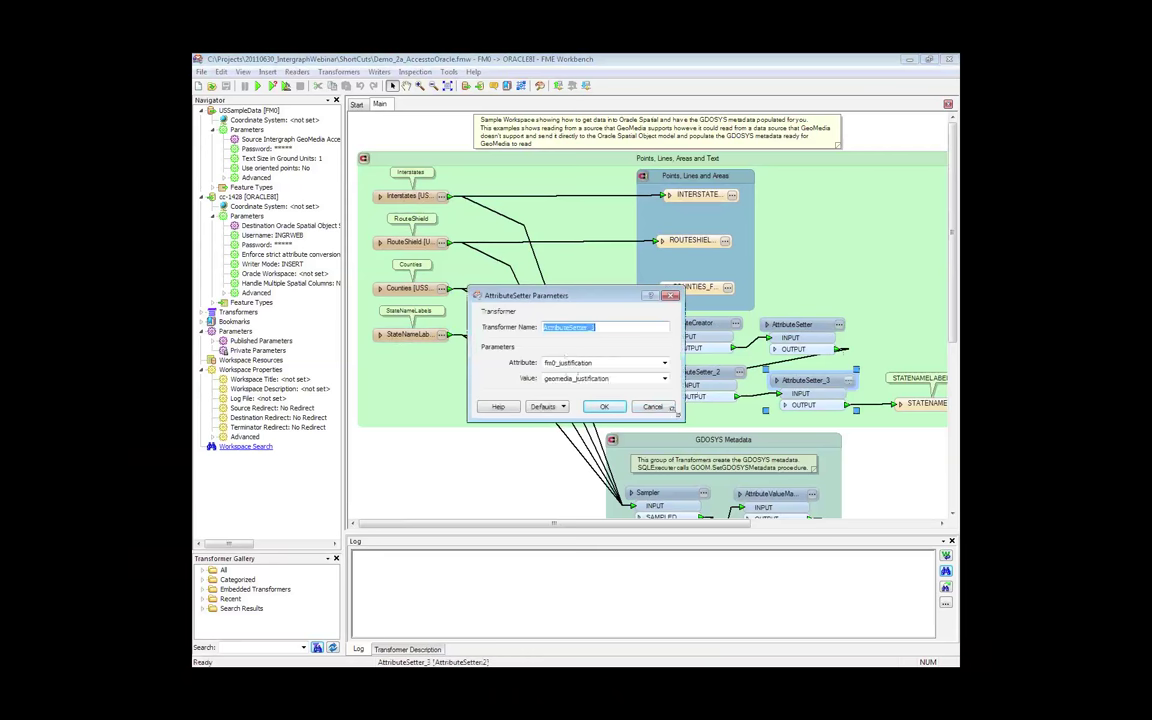
click(666, 408)
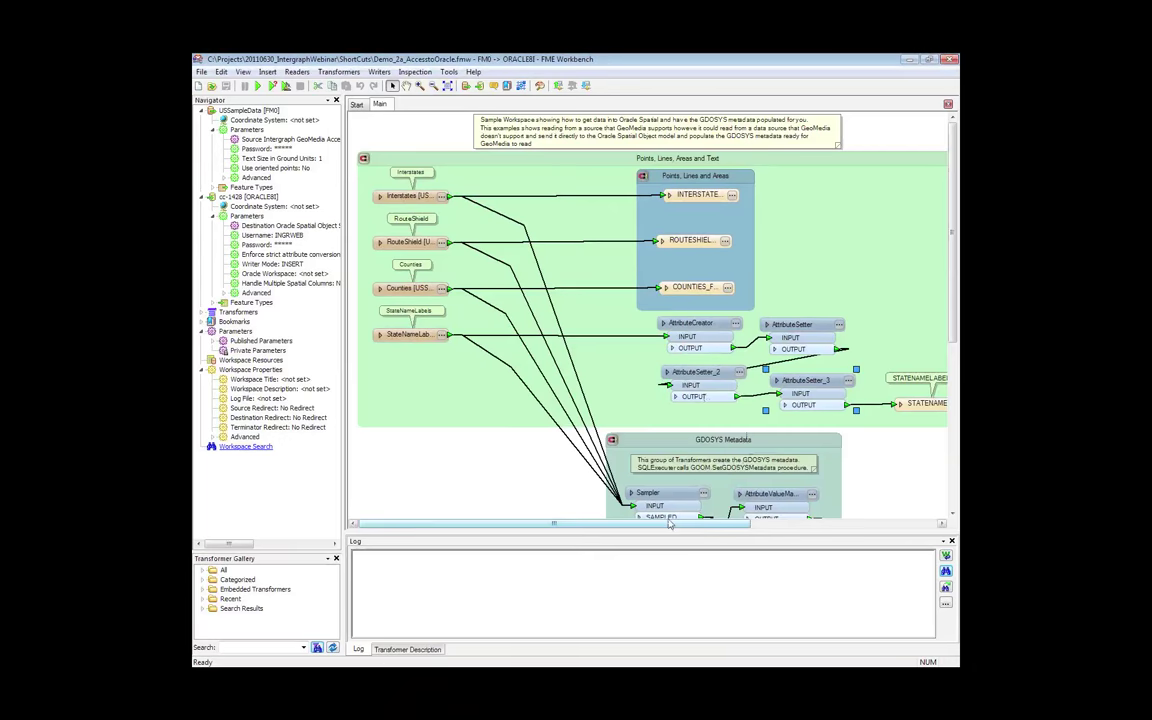
drag(669, 522, 747, 524)
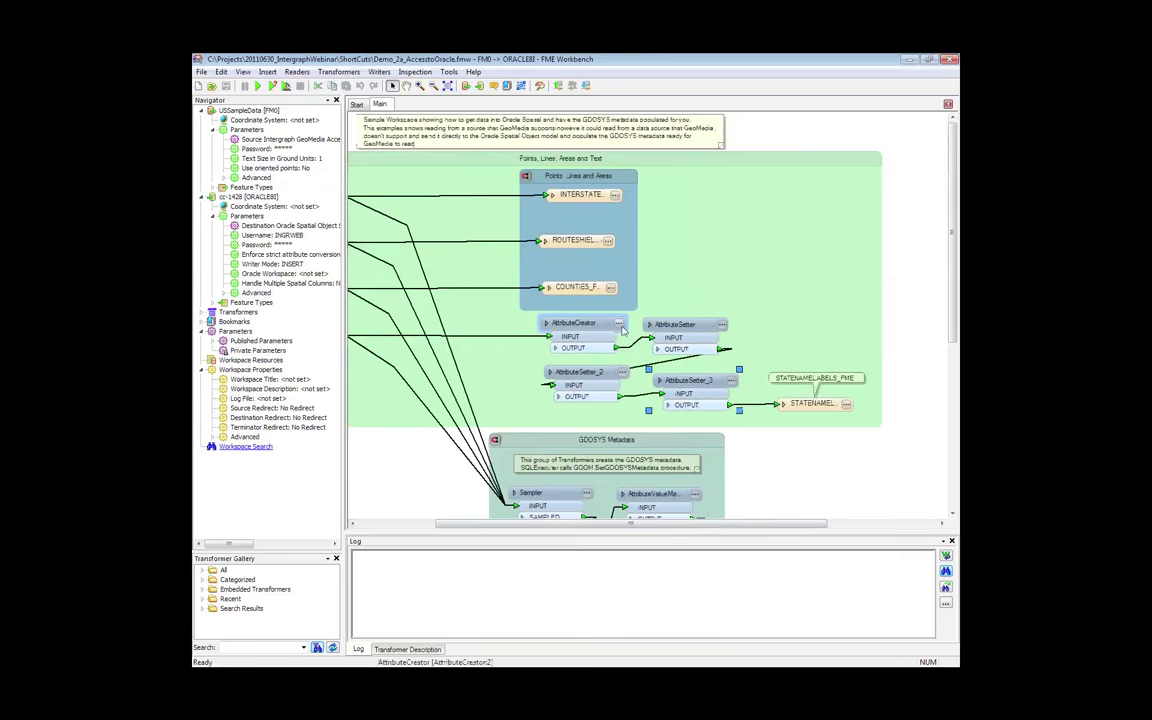
click(620, 326)
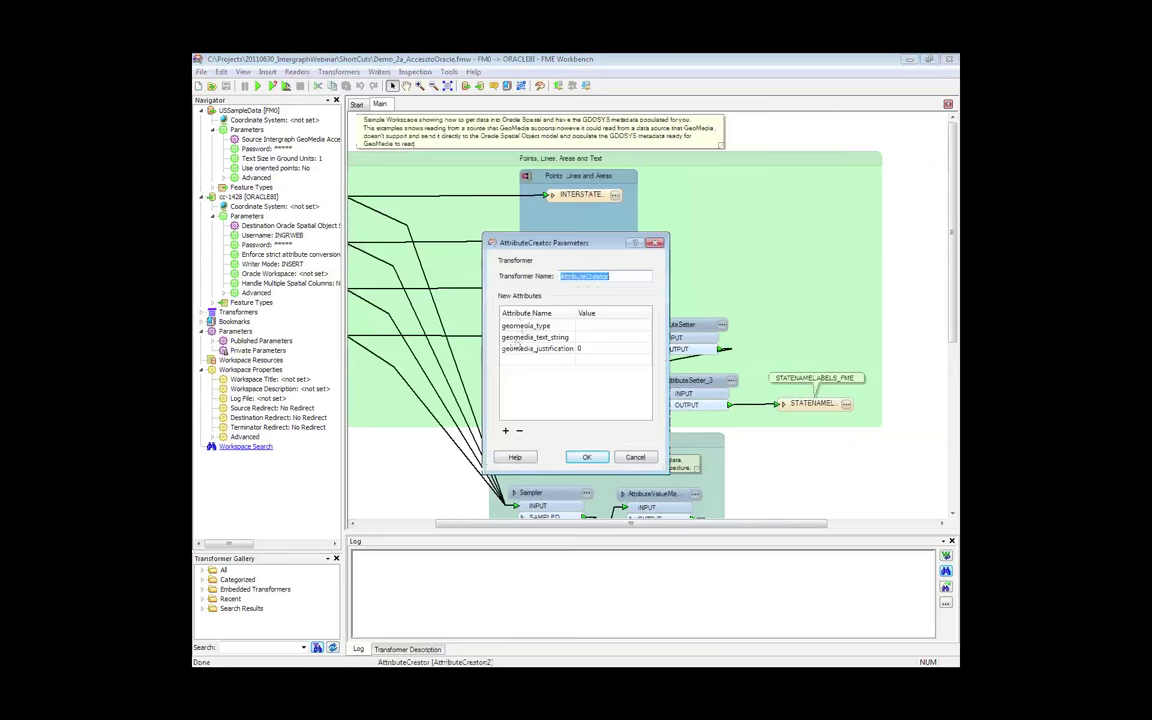
click(598, 459)
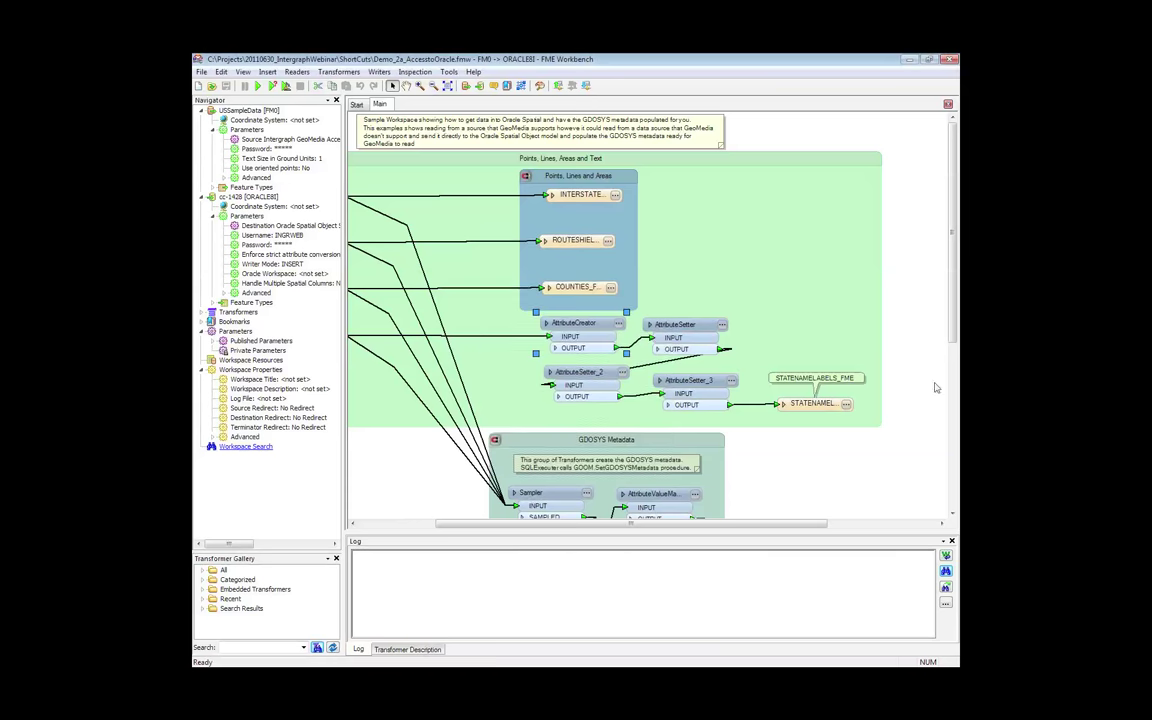
Step: Read through the full SQL statement of the SQLExecutor in the GDOSYS Metadata group, leaving its parameters as they are
scroll(953, 330, down, 1)
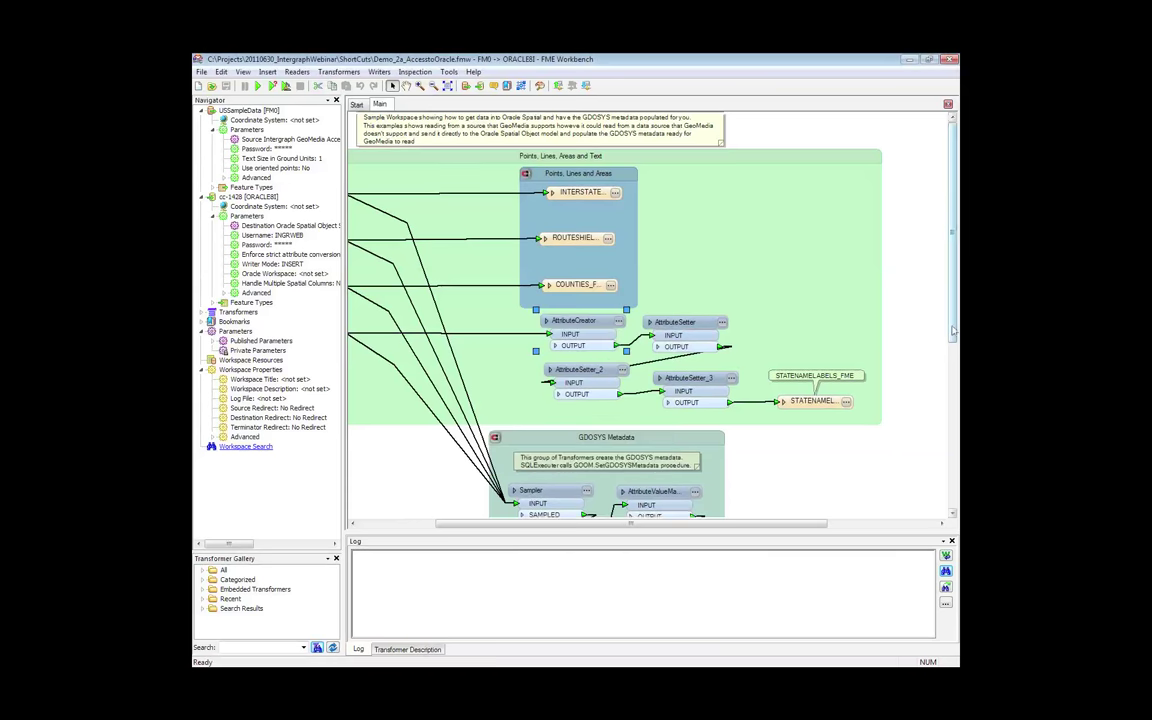
scroll(584, 320, down, 5)
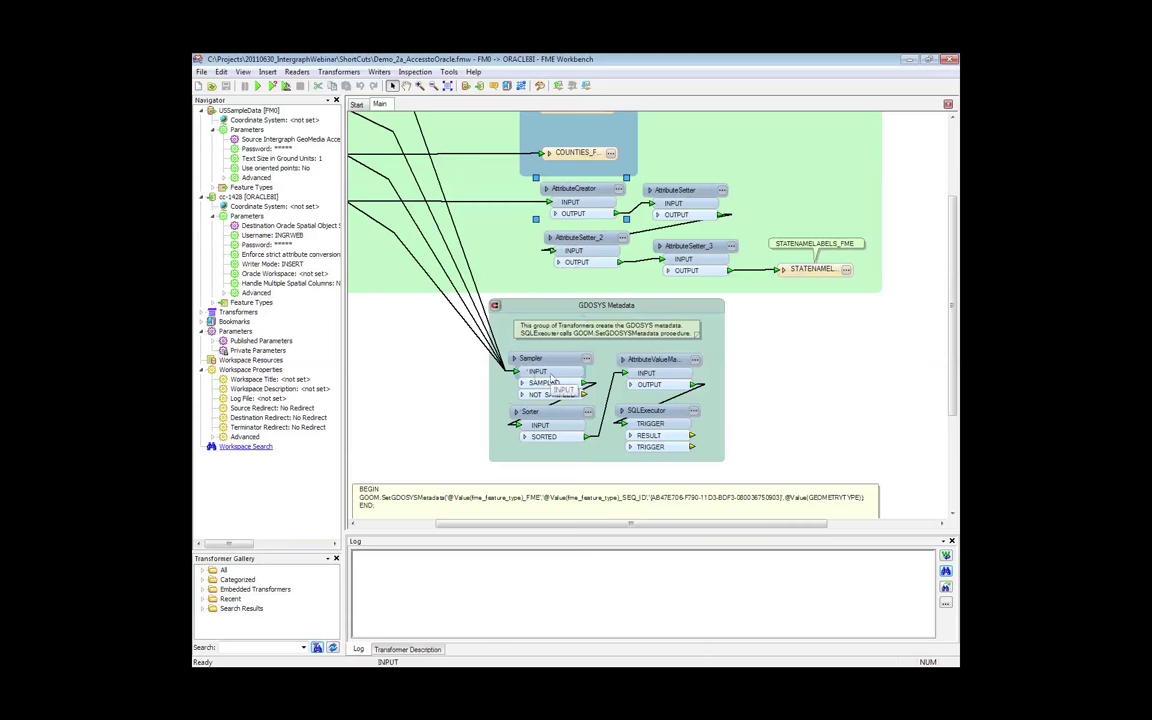
click(695, 413)
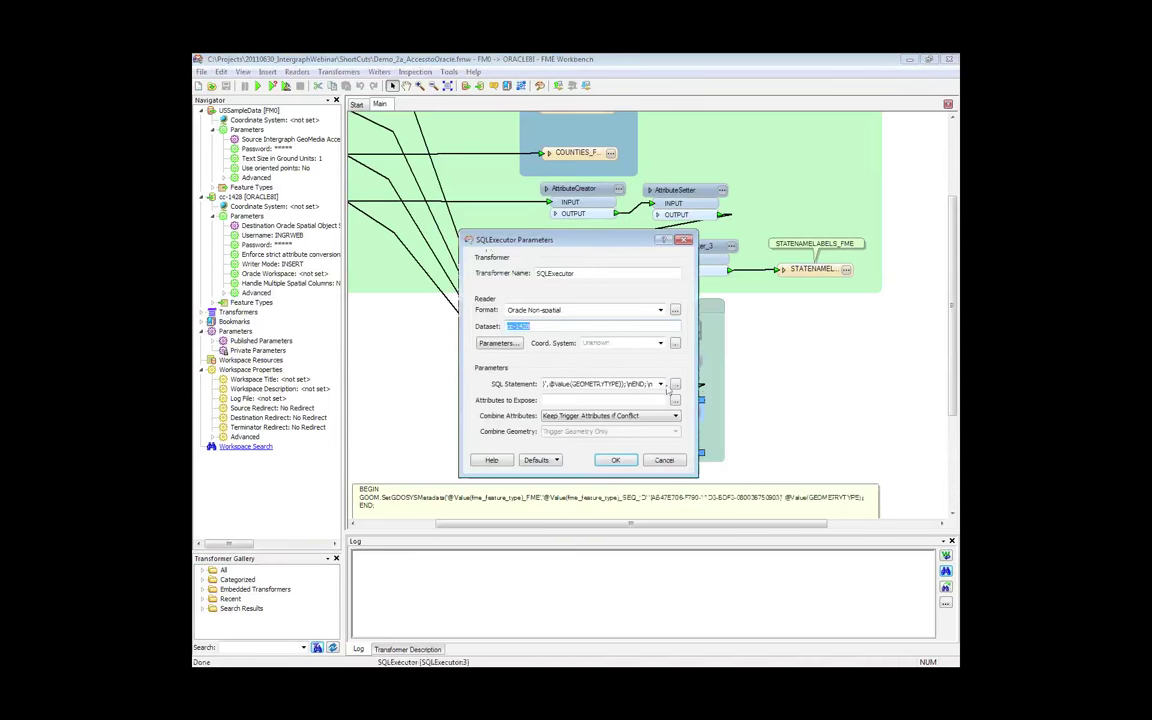
click(675, 384)
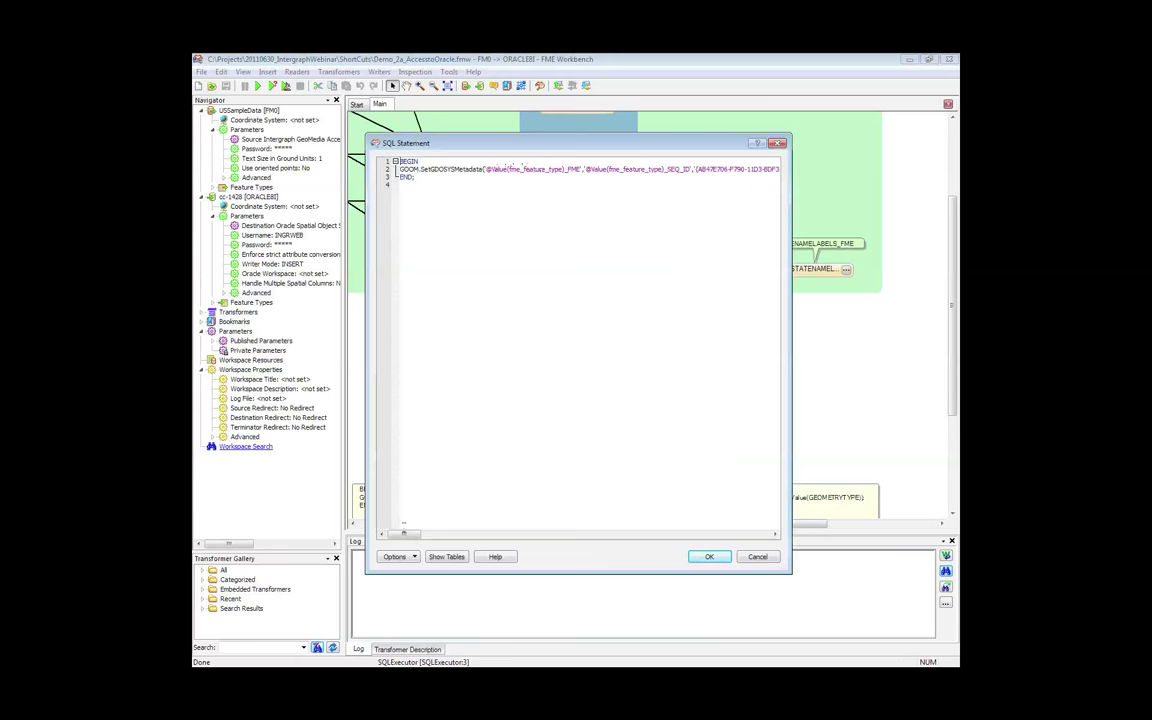
drag(403, 533, 533, 183)
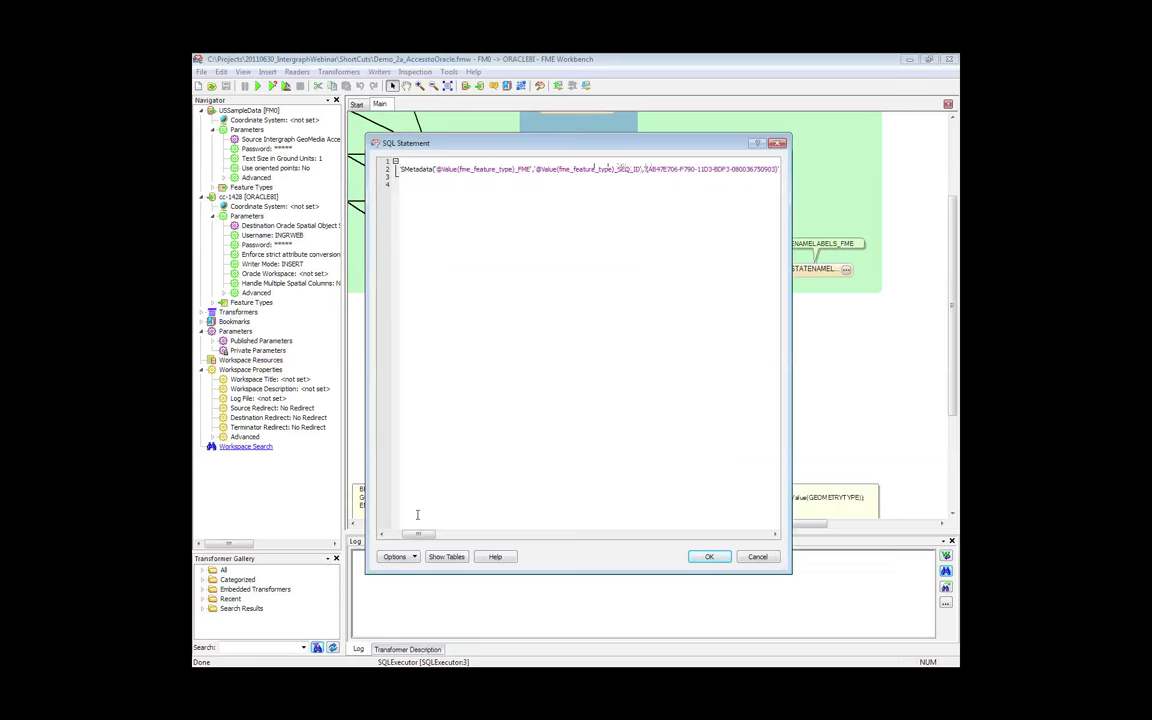
drag(425, 534, 468, 538)
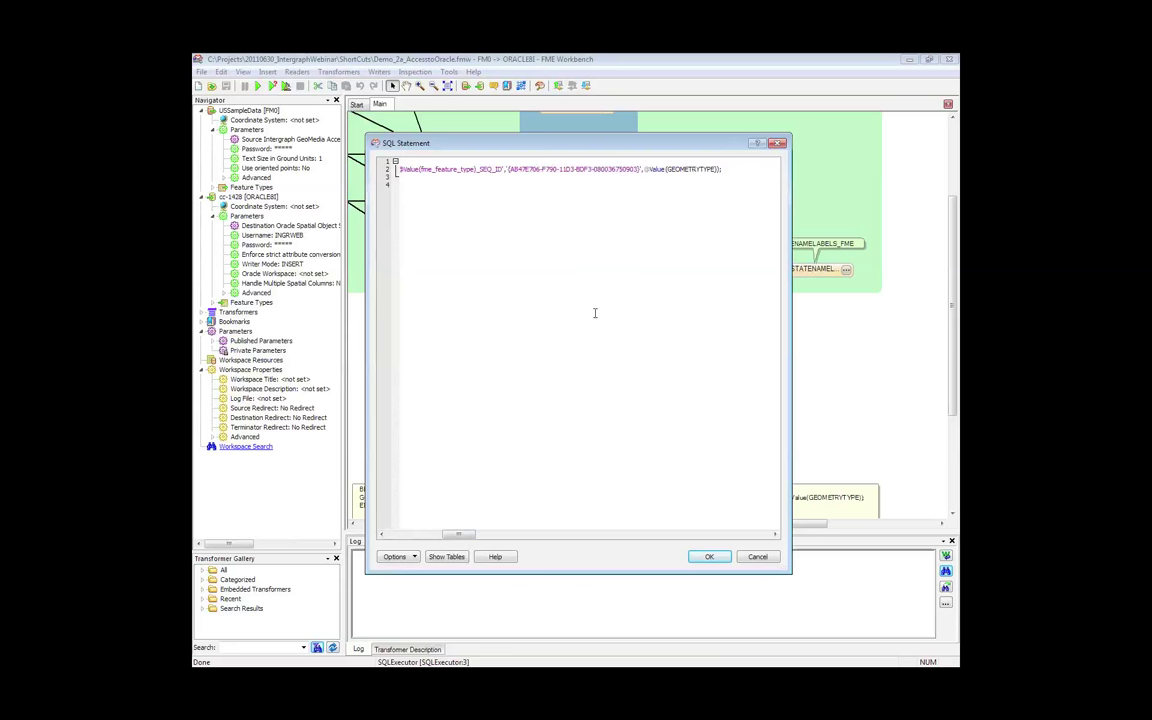
drag(458, 535, 404, 535)
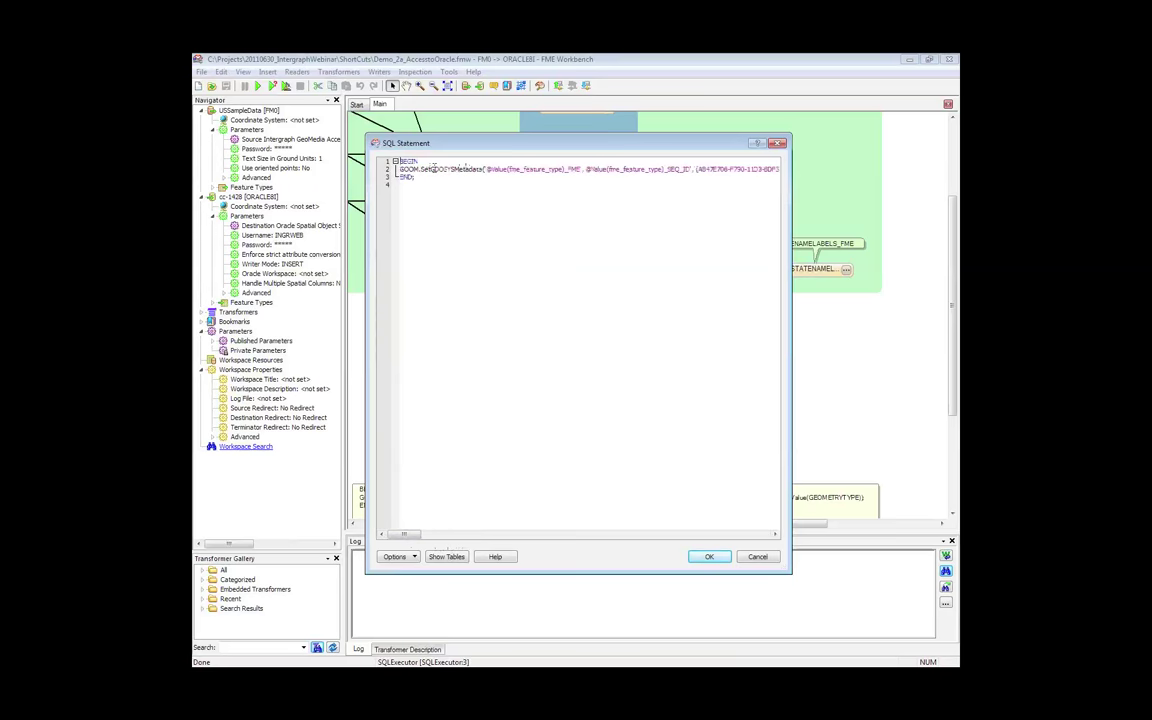
click(711, 557)
click(615, 461)
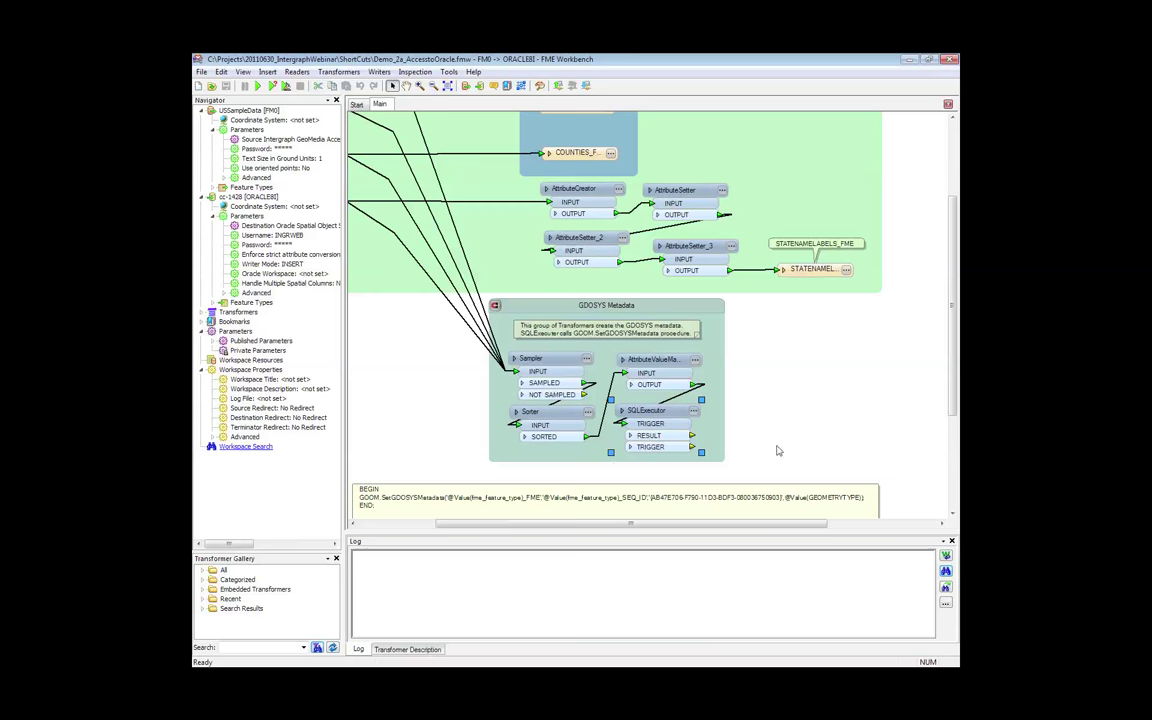
Step: Run the workspace to load the features into Oracle Spatial, and cancel the pending new FME connection in GeoMedia Professional
mouse_move(597, 367)
click(259, 86)
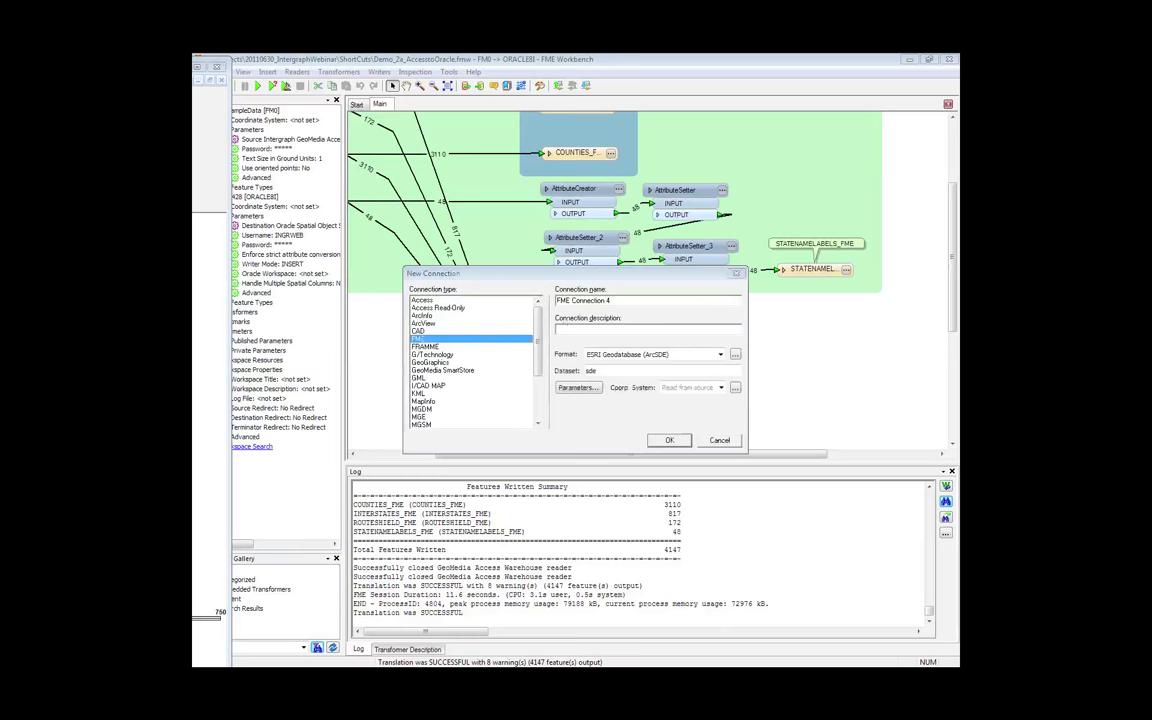
key(Escape)
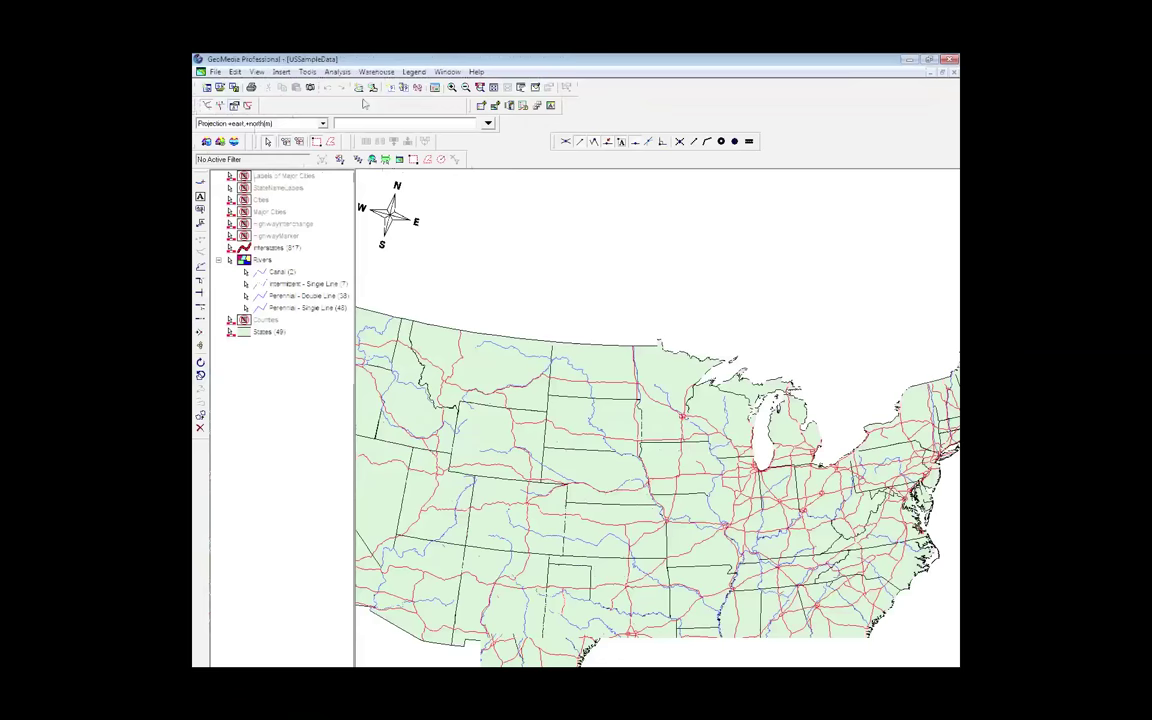
Step: Delete all entries from the map legend, from the major city labels down to States
shift+click(280, 334)
key(Delete)
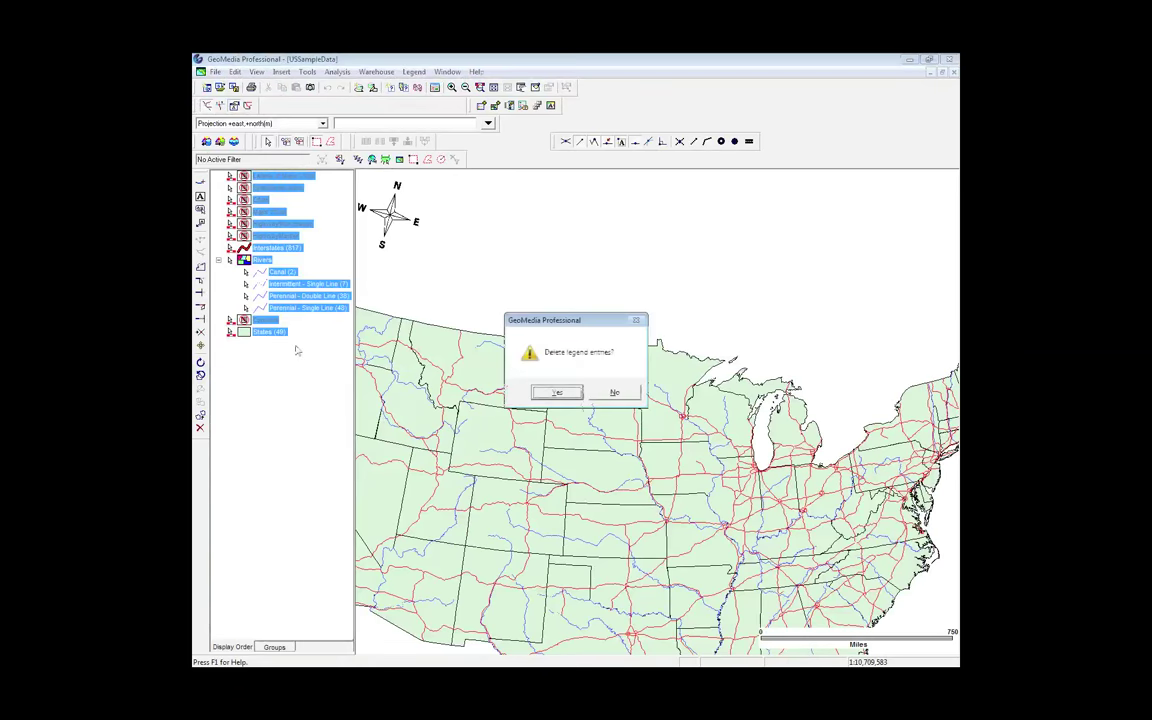
click(564, 394)
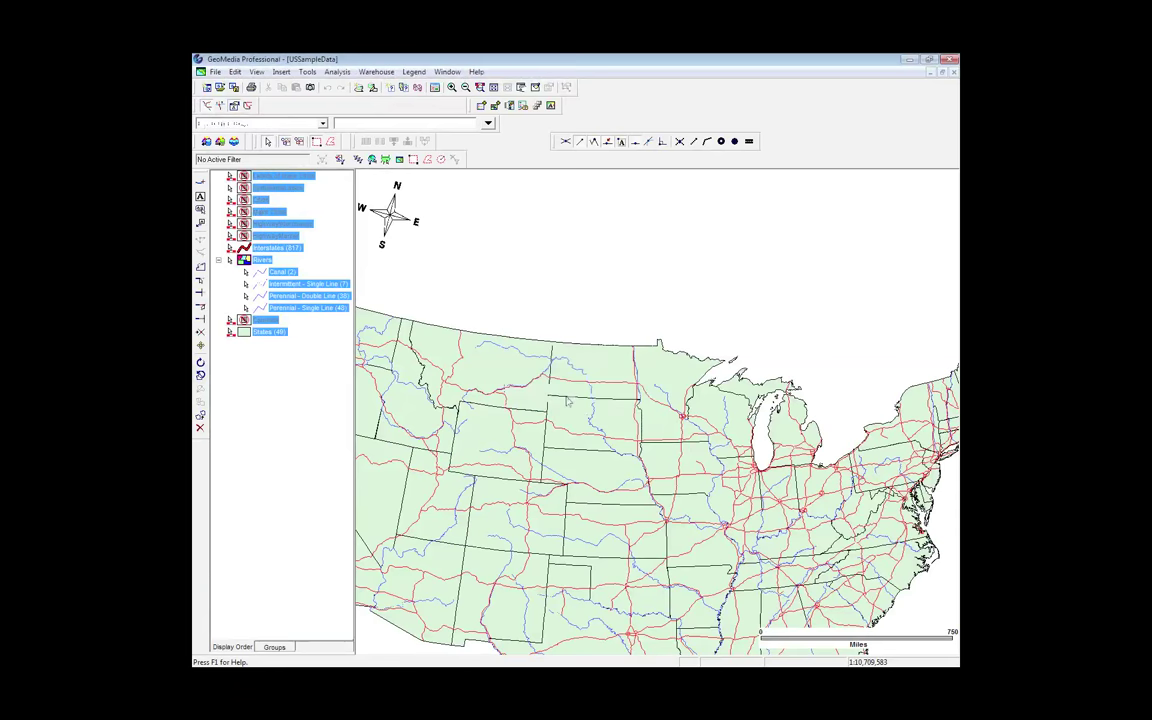
Step: Open the existing Oracle connection INGRWEB on CC-1428 with read-write access
click(370, 88)
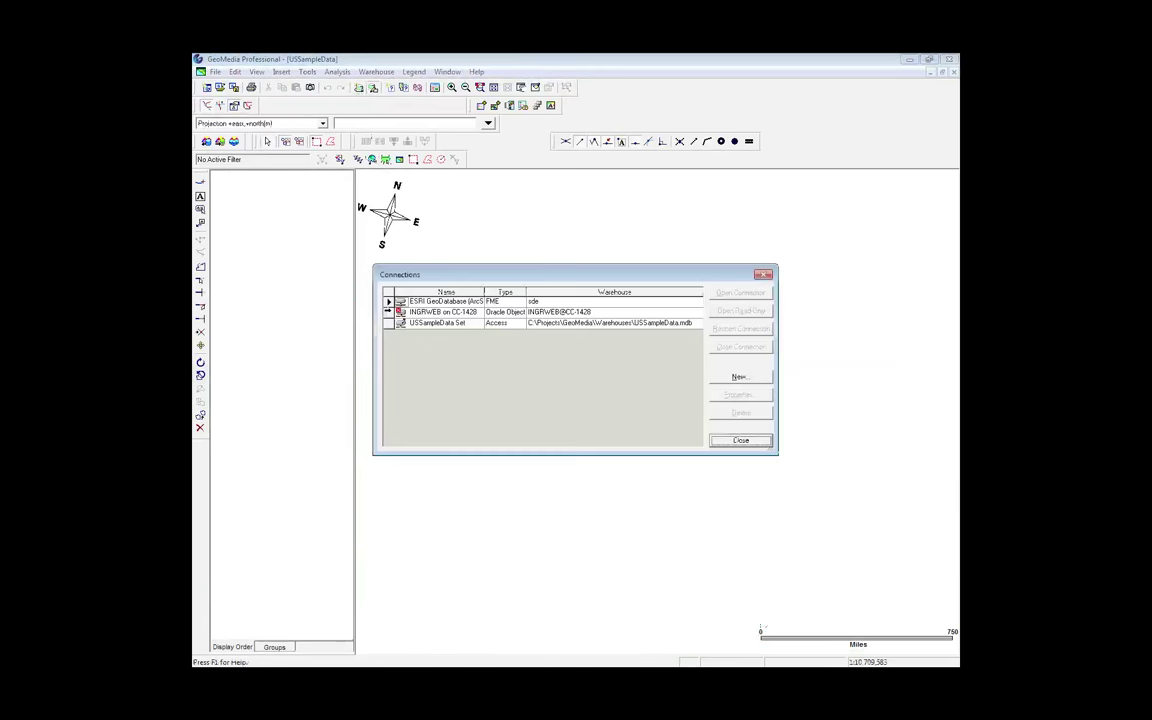
click(390, 312)
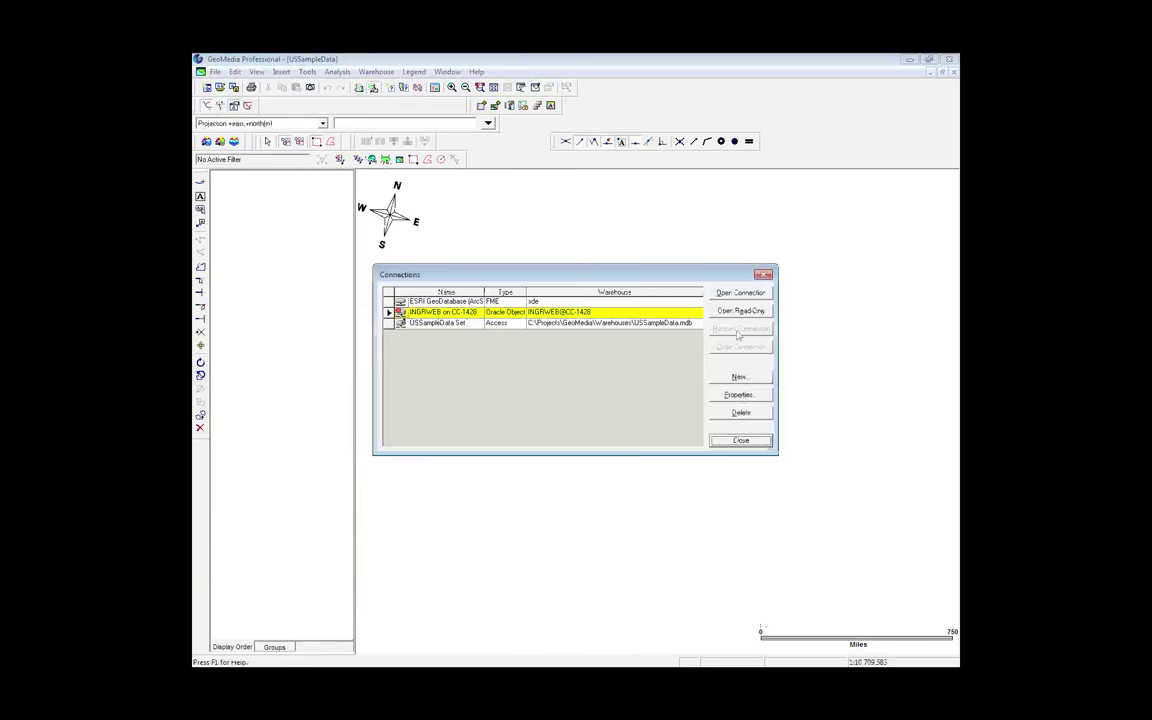
click(741, 294)
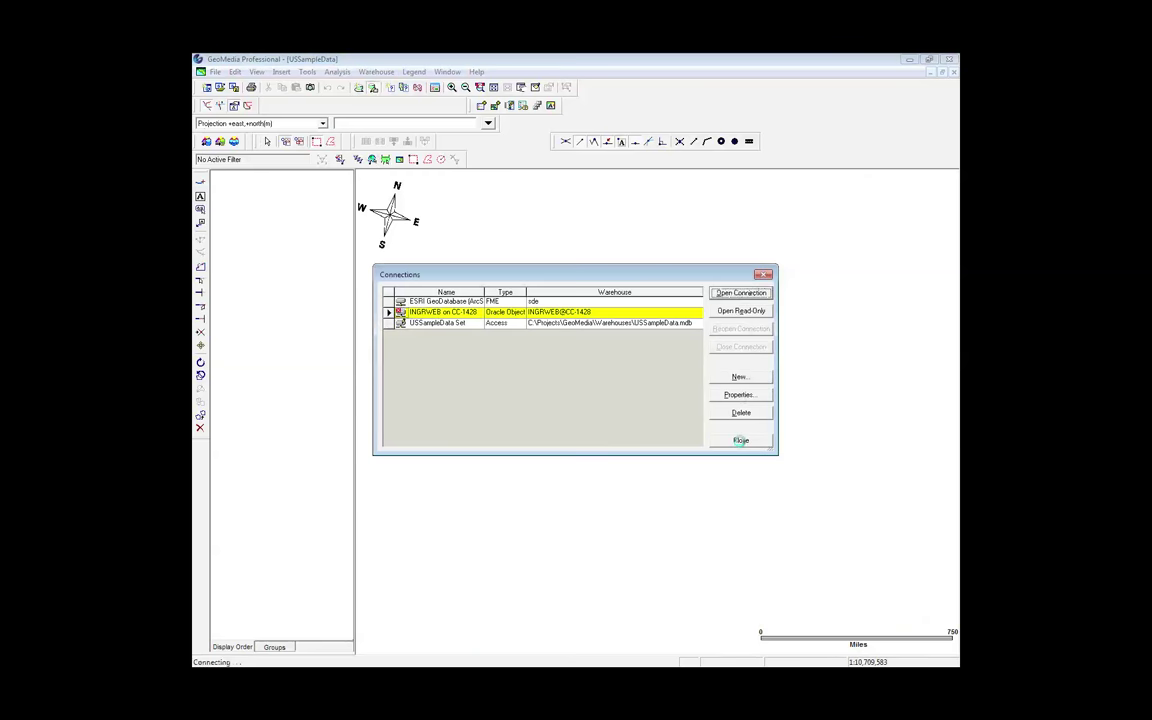
click(740, 440)
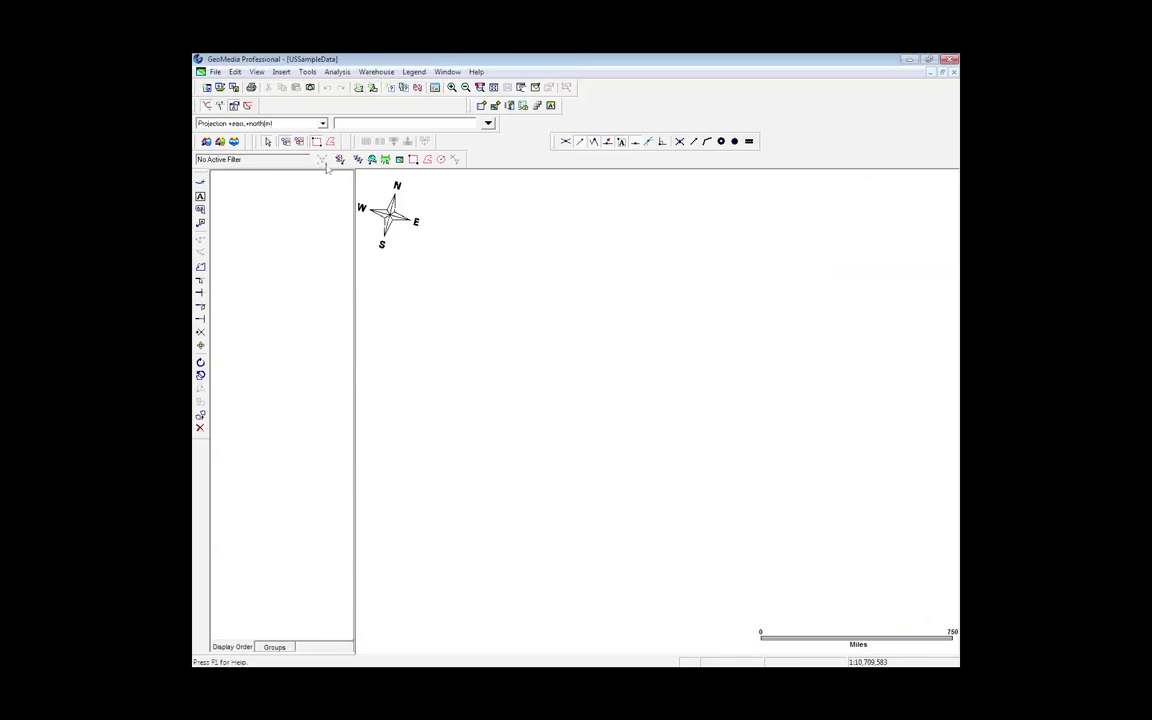
Step: Add COUNTIES_FME, INTERSTATES_FME, ROUTESHIELD_FME and STATENAMELABELS_FME from the INGRWEB on CC-1428 connection to the map legend
click(481, 105)
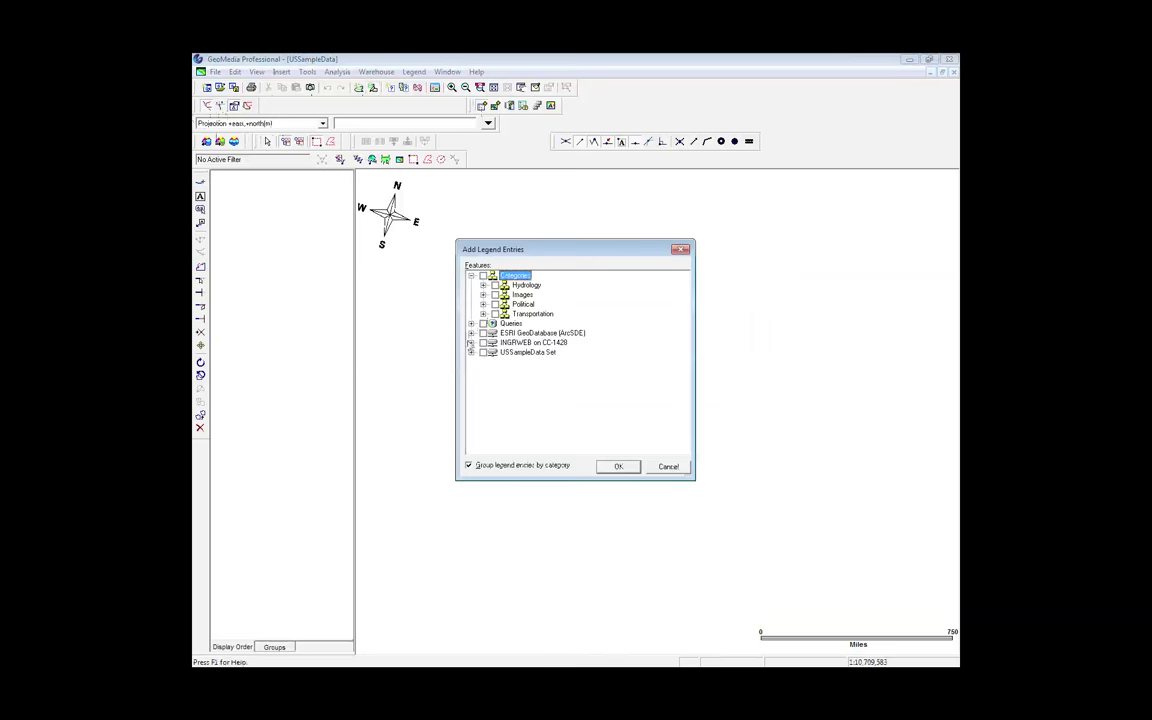
click(470, 342)
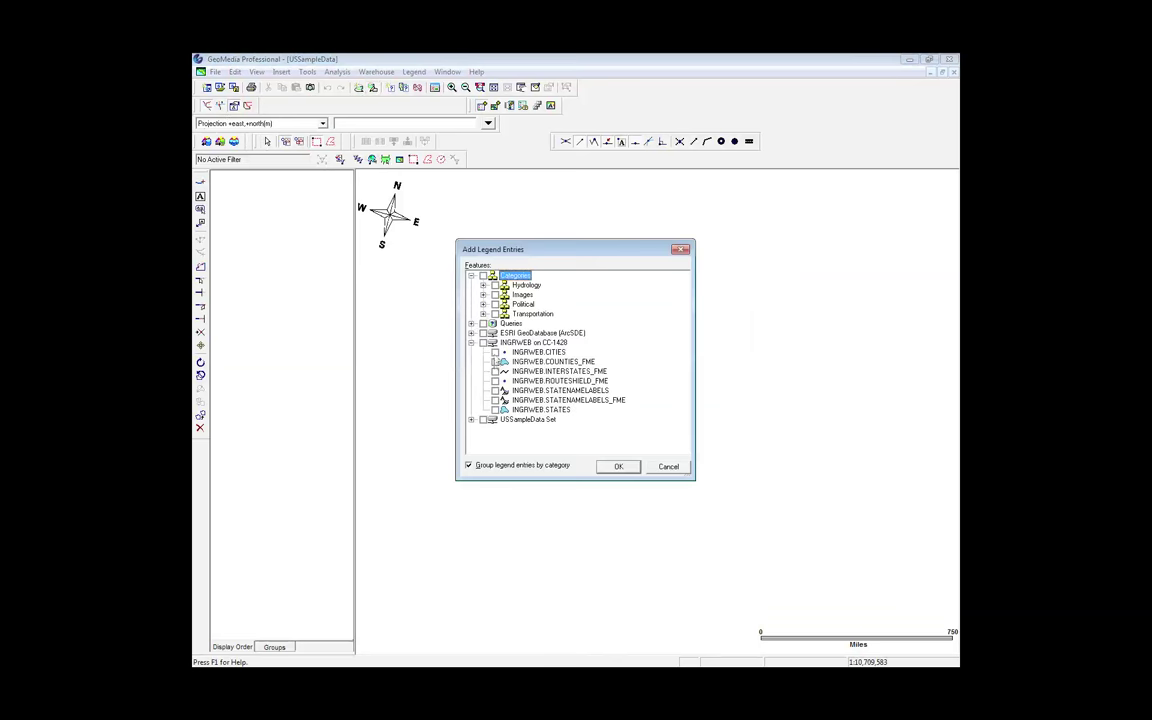
click(494, 352)
click(494, 361)
click(494, 352)
click(494, 381)
click(494, 371)
click(494, 400)
key(Return)
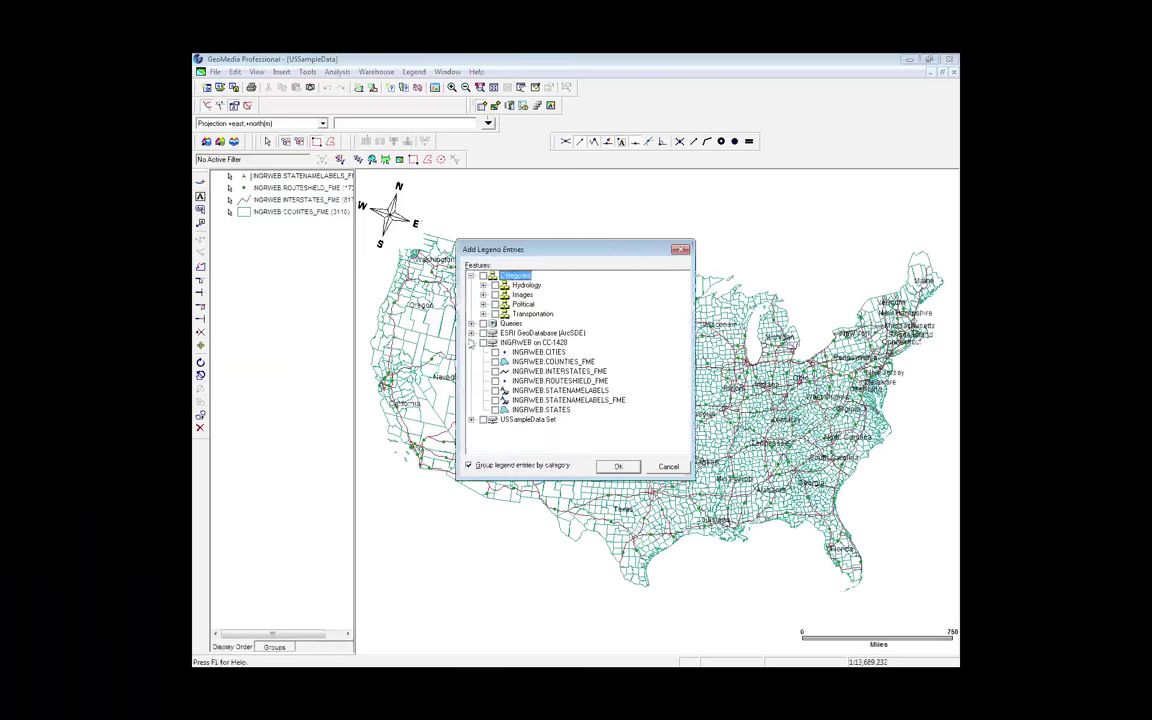
Step: Add the States feature class from USSampleData Set to the legend and move it below the COUNTIES_FME entry
click(471, 419)
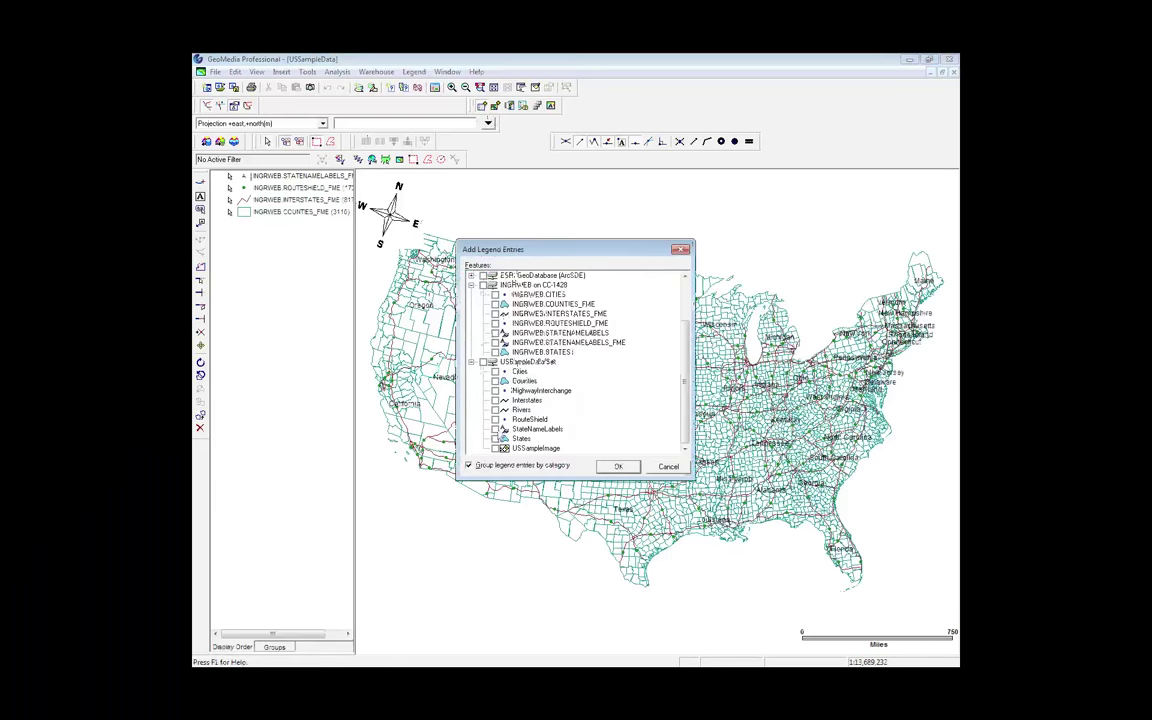
click(495, 438)
click(618, 466)
drag(266, 175, 257, 213)
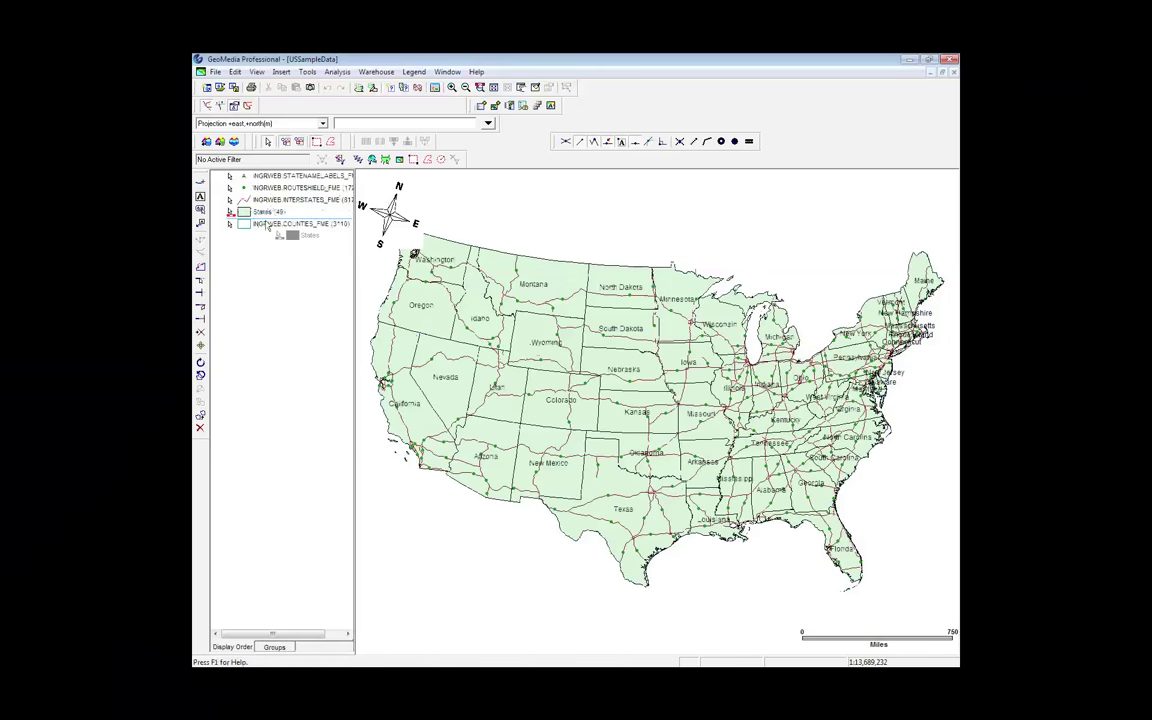
drag(267, 226, 268, 230)
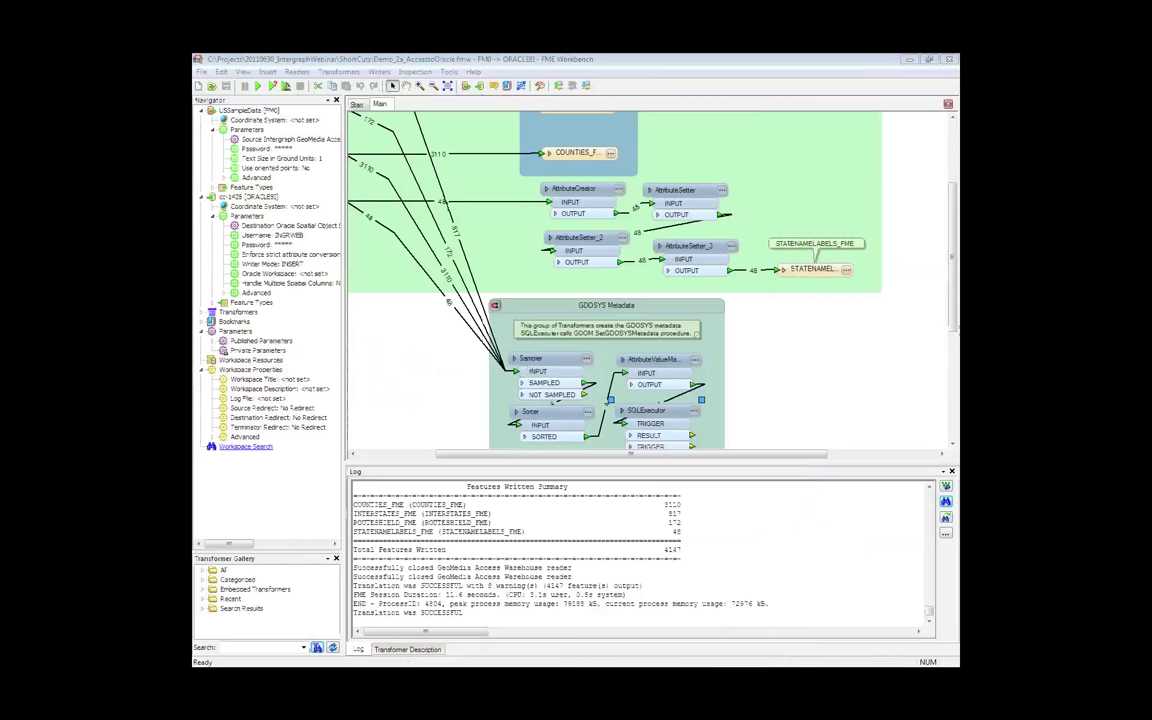
Step: Switch to the Demo_2b_AccesstoSQLServer.fmw workspace in FME Workbench and enlarge the canvas to show its whole data flow
click(410, 258)
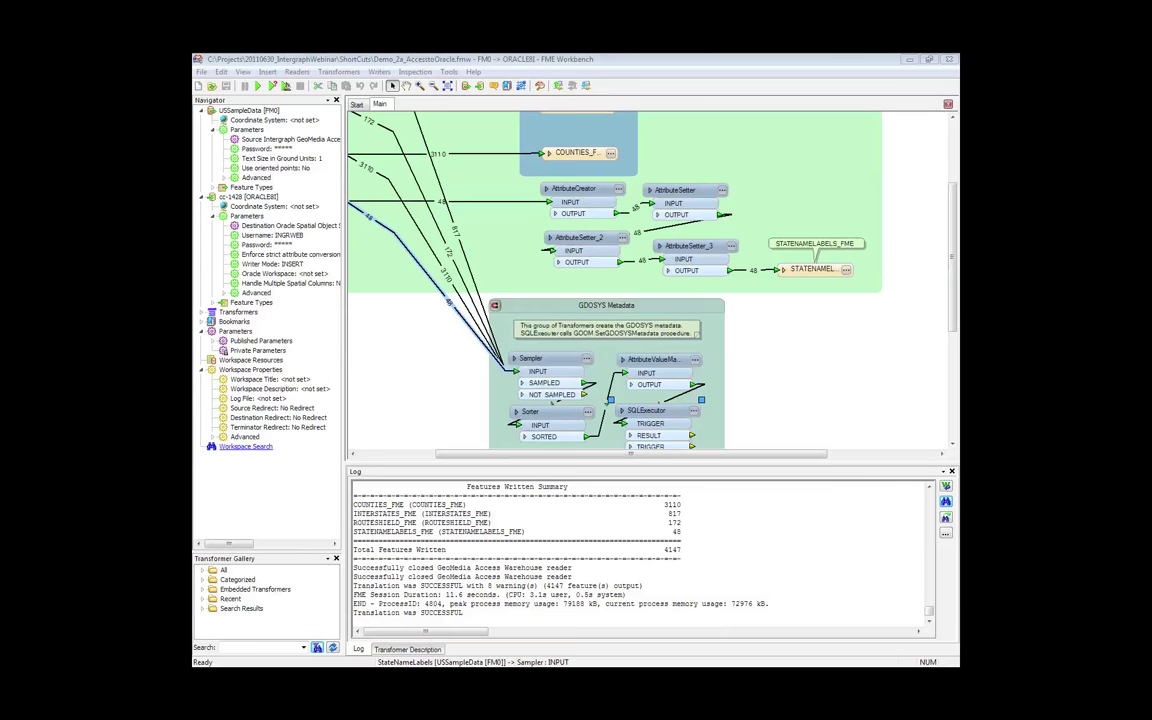
key(alt+Tab)
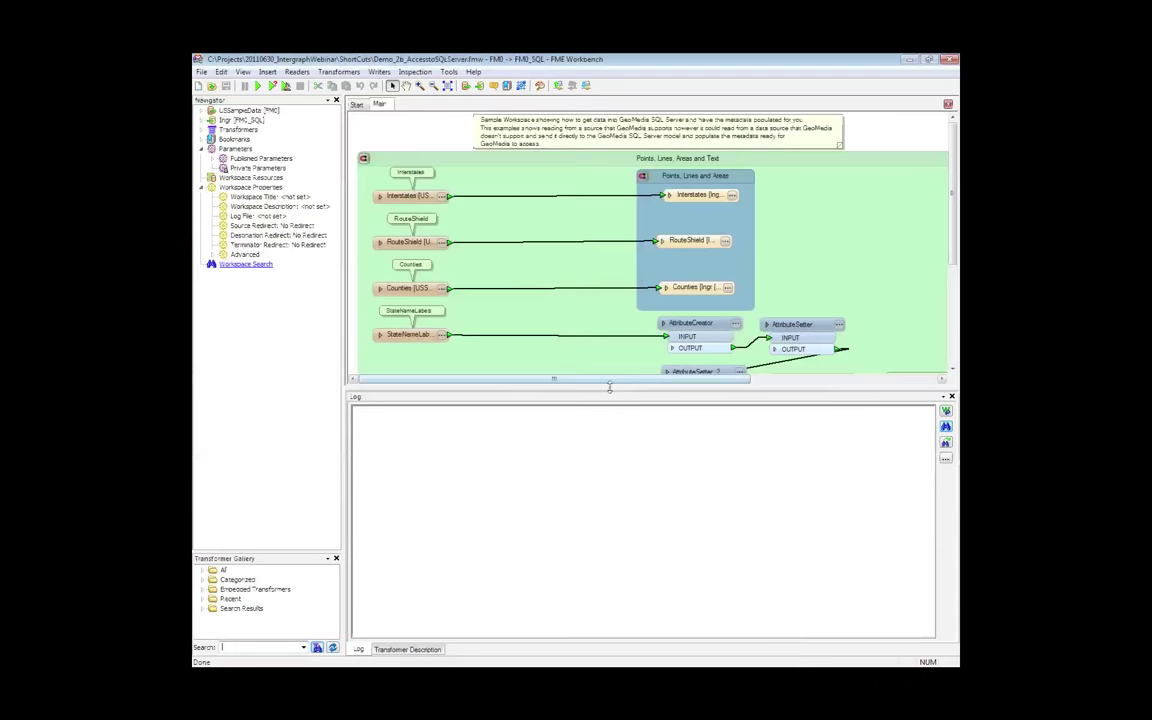
drag(609, 386, 609, 546)
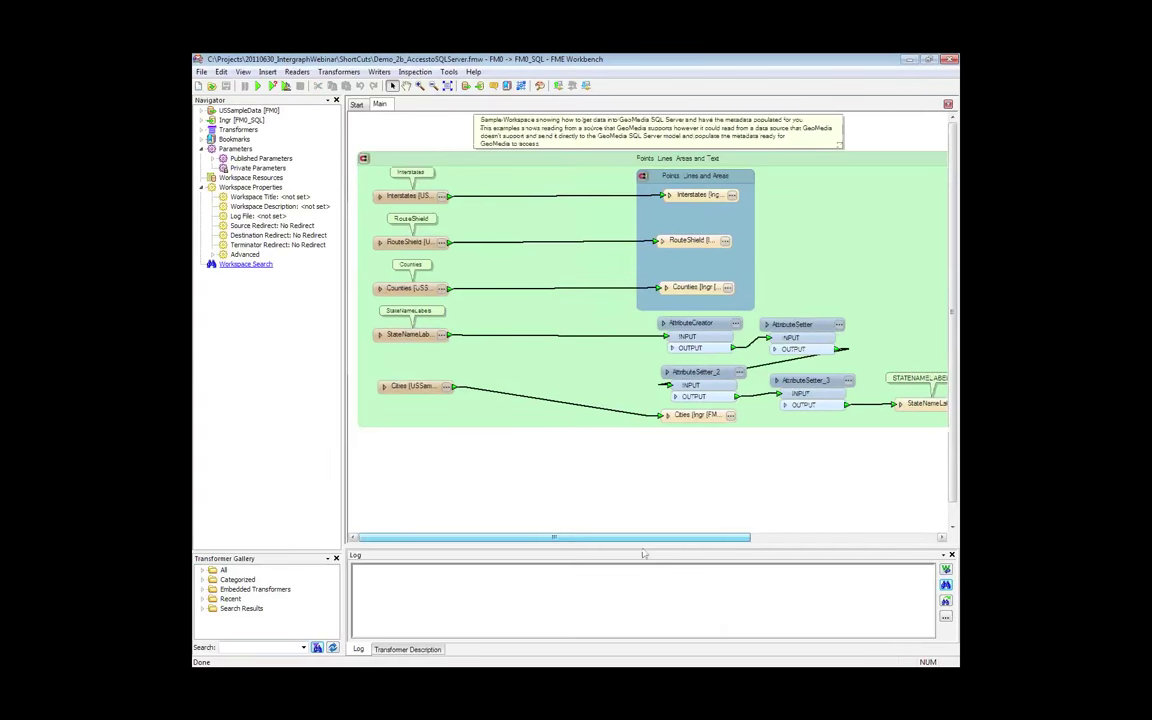
drag(645, 539, 561, 541)
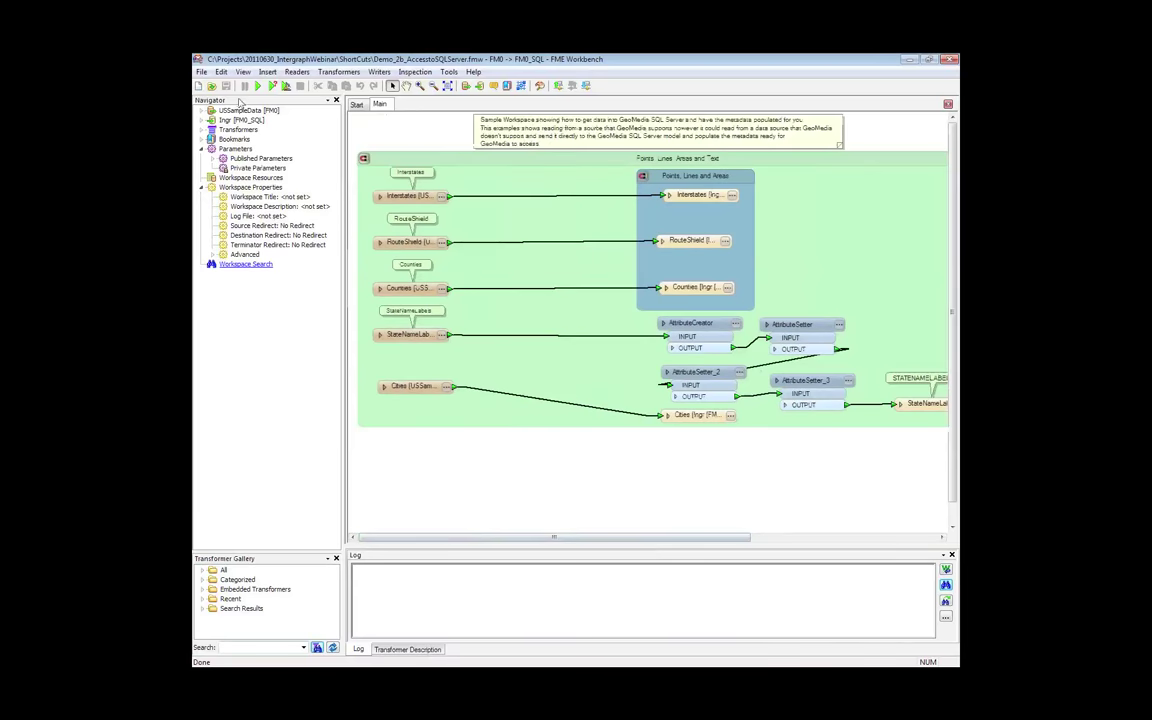
Step: Run the workspace to load the features into GeoMedia SQL Server, and close GeoMedia's Connections dialog
click(257, 86)
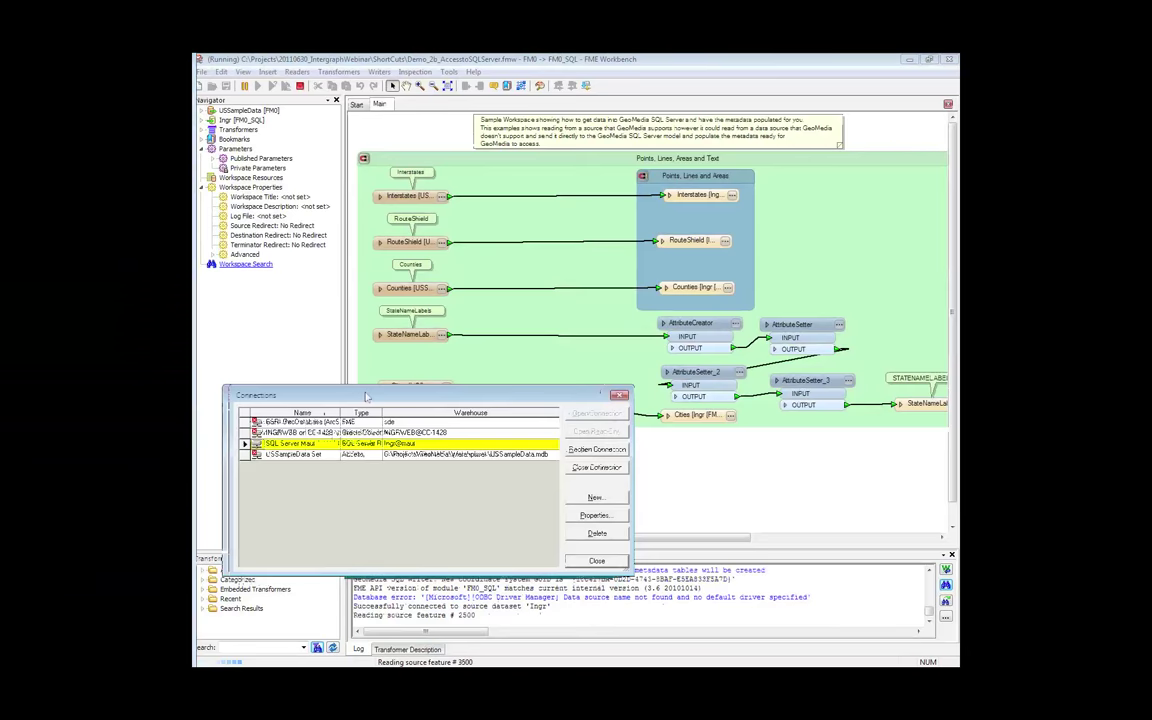
drag(366, 397, 338, 302)
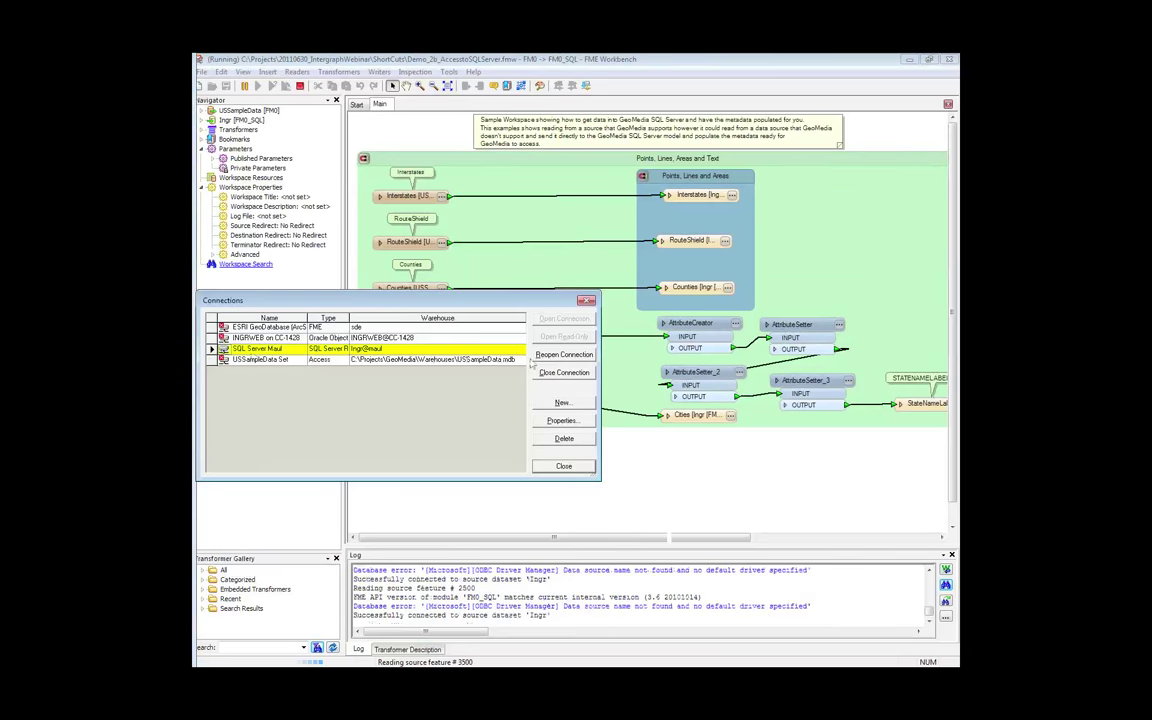
click(563, 467)
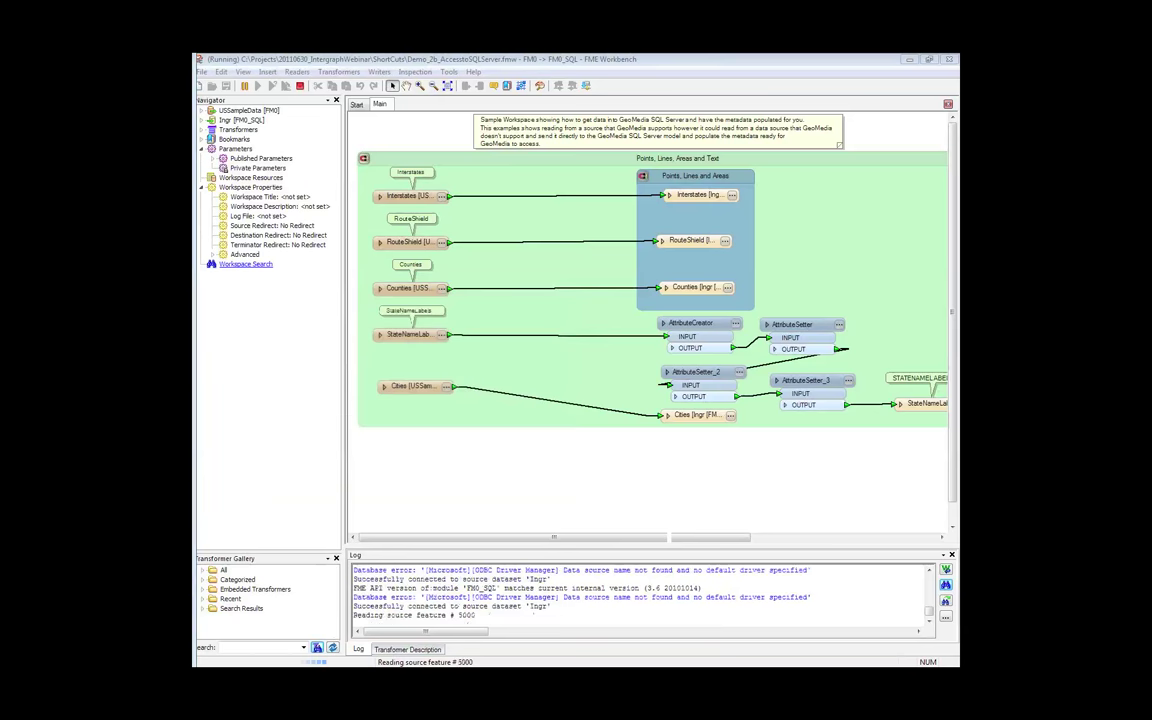
Step: Check which feature classes the SQL Server Maul connection offers as legend entries, and cancel without adding any
drag(192, 283, 466, 232)
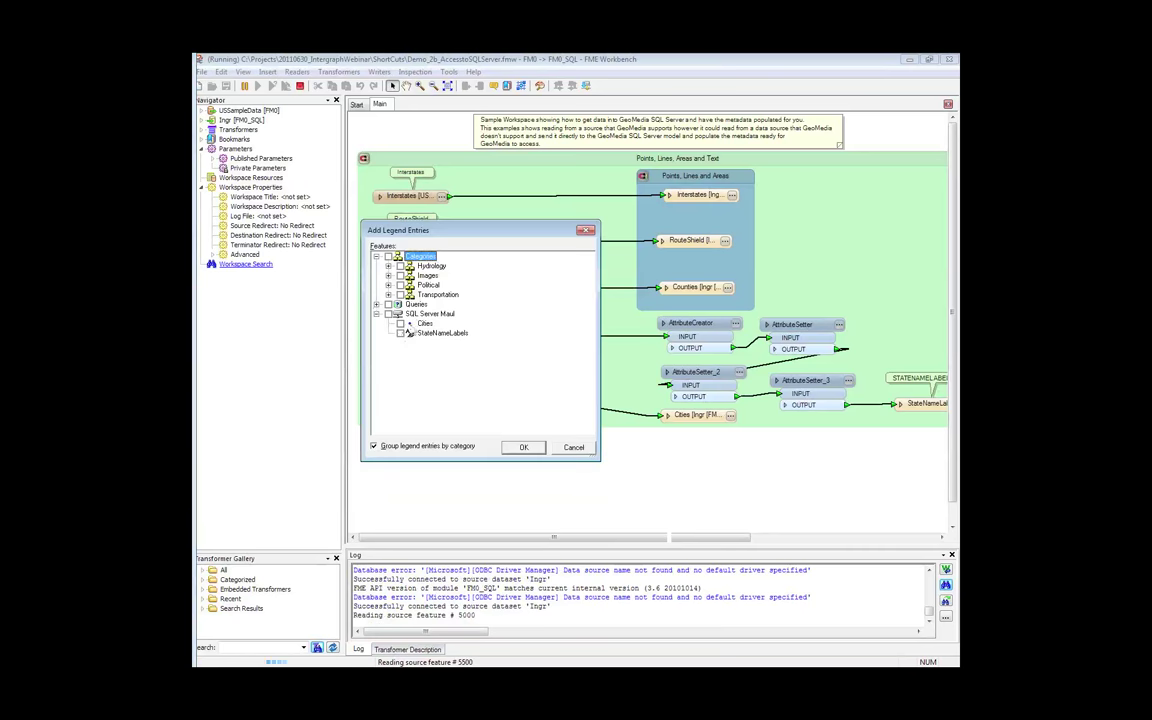
click(574, 447)
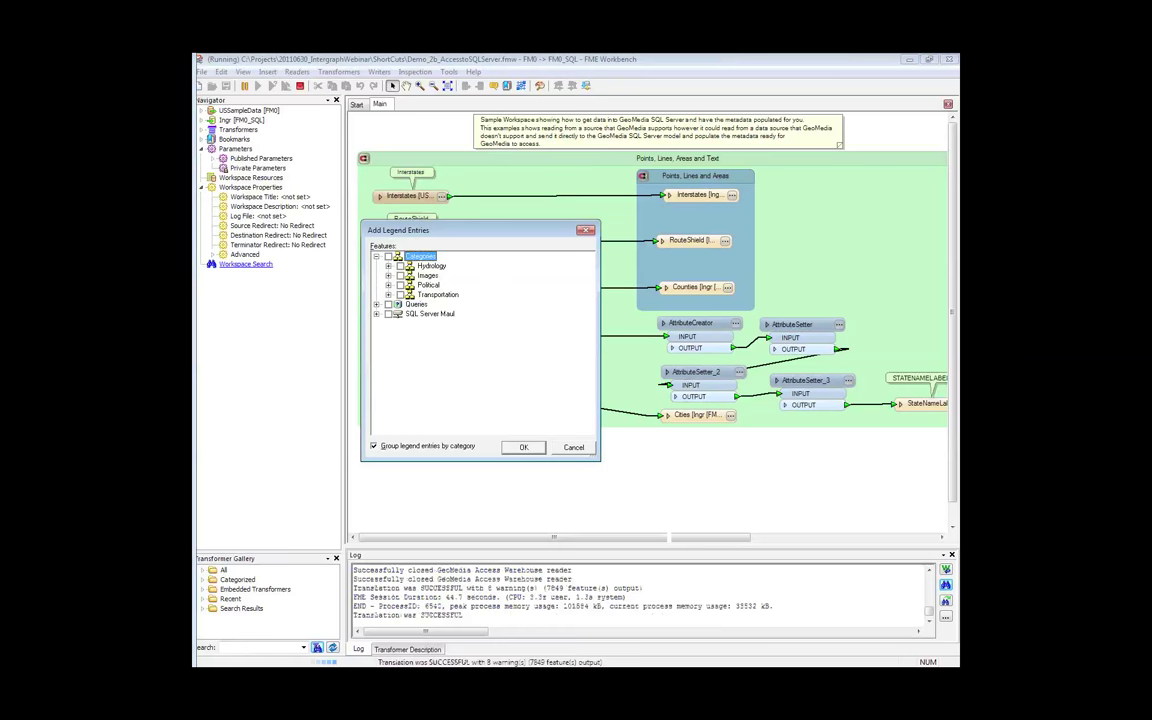
click(376, 314)
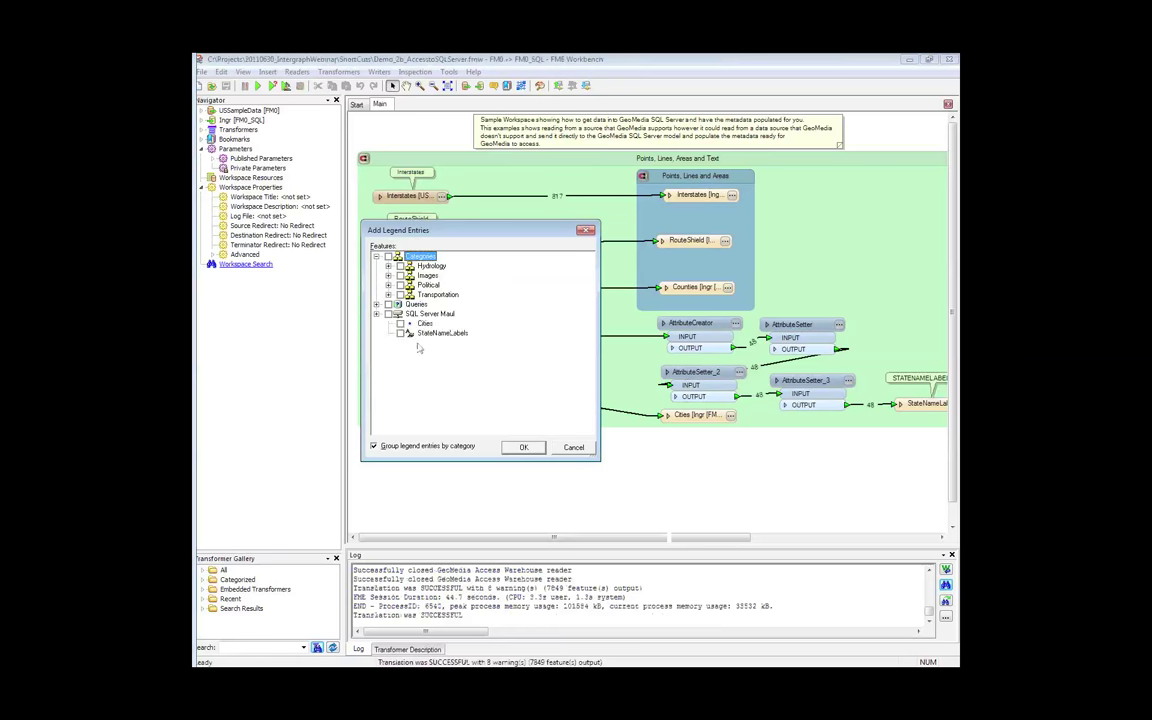
click(573, 448)
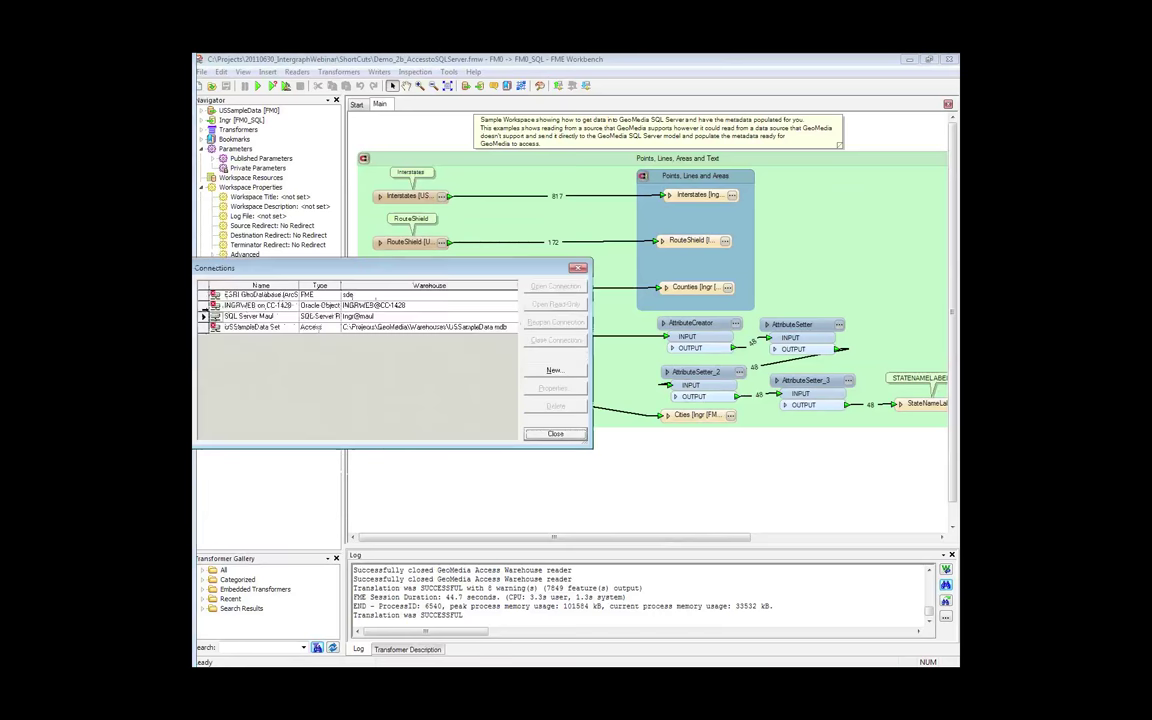
Step: Reopen the SQL Server Maul connection and add its Cities, Counties, Interstates, RouteShield and StateNameLabels feature classes to the legend
click(480, 316)
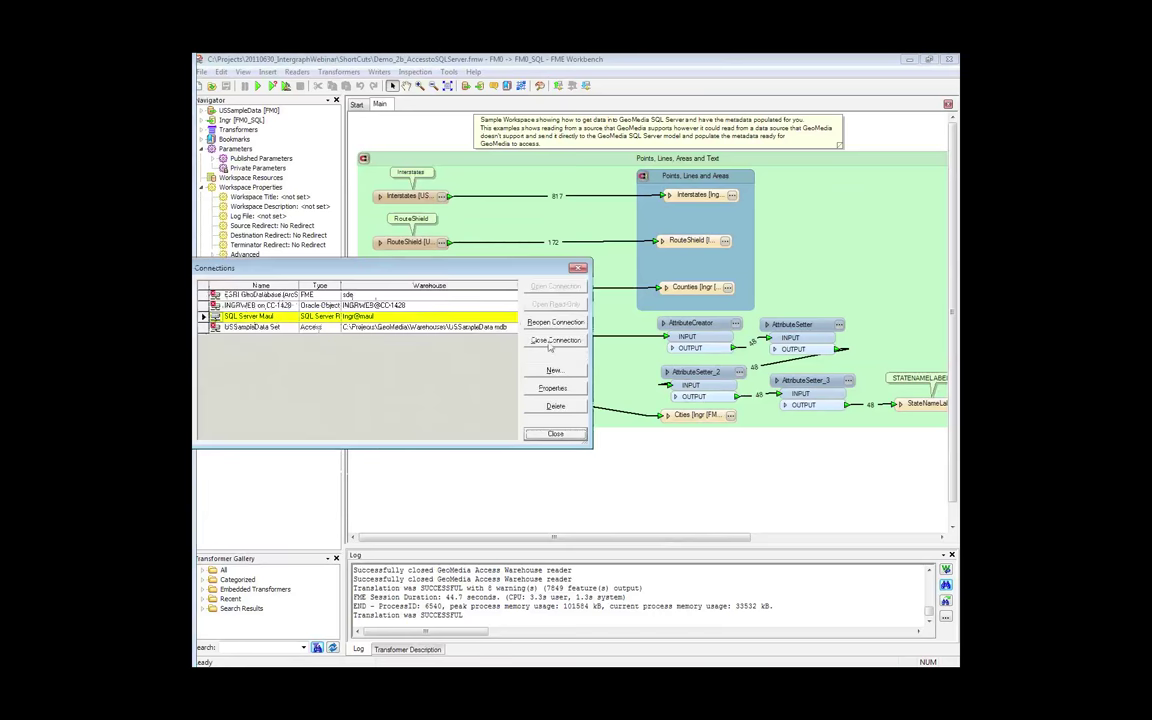
click(549, 341)
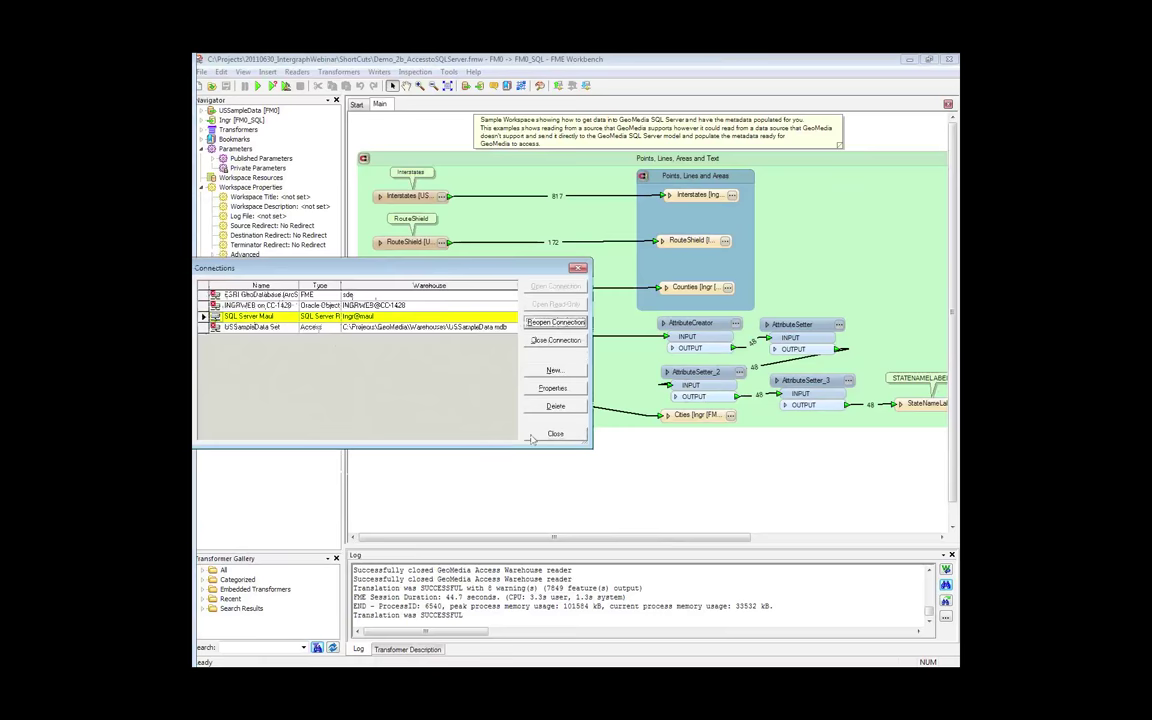
click(553, 434)
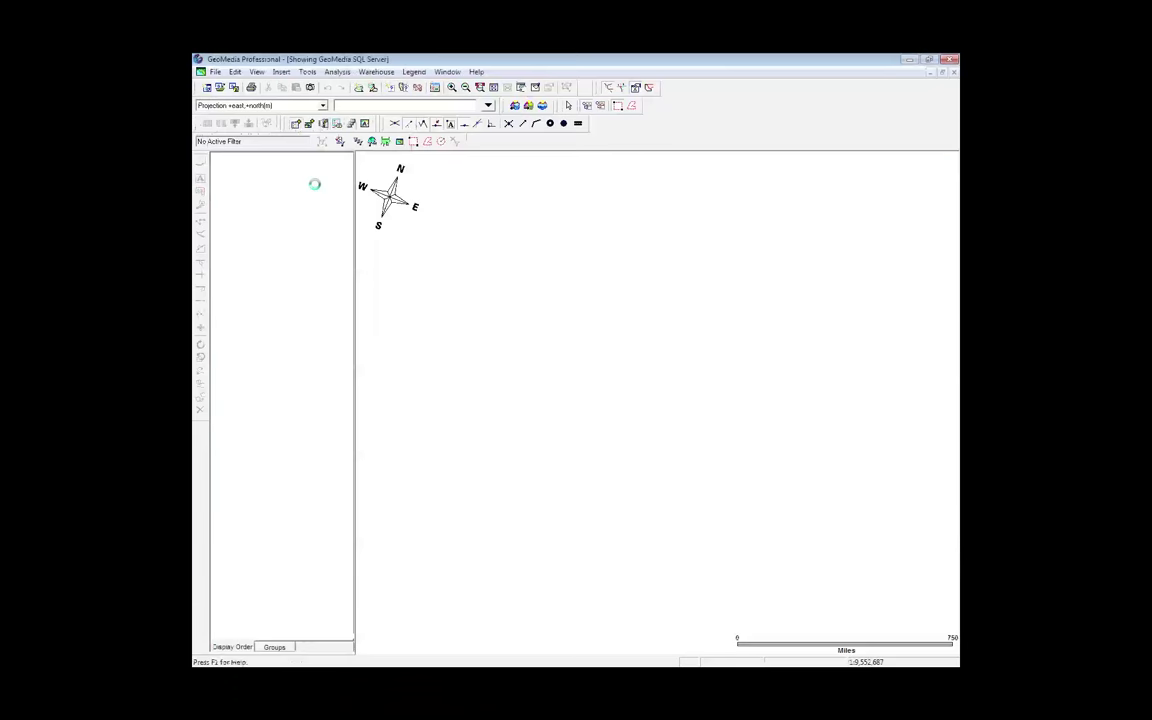
click(388, 313)
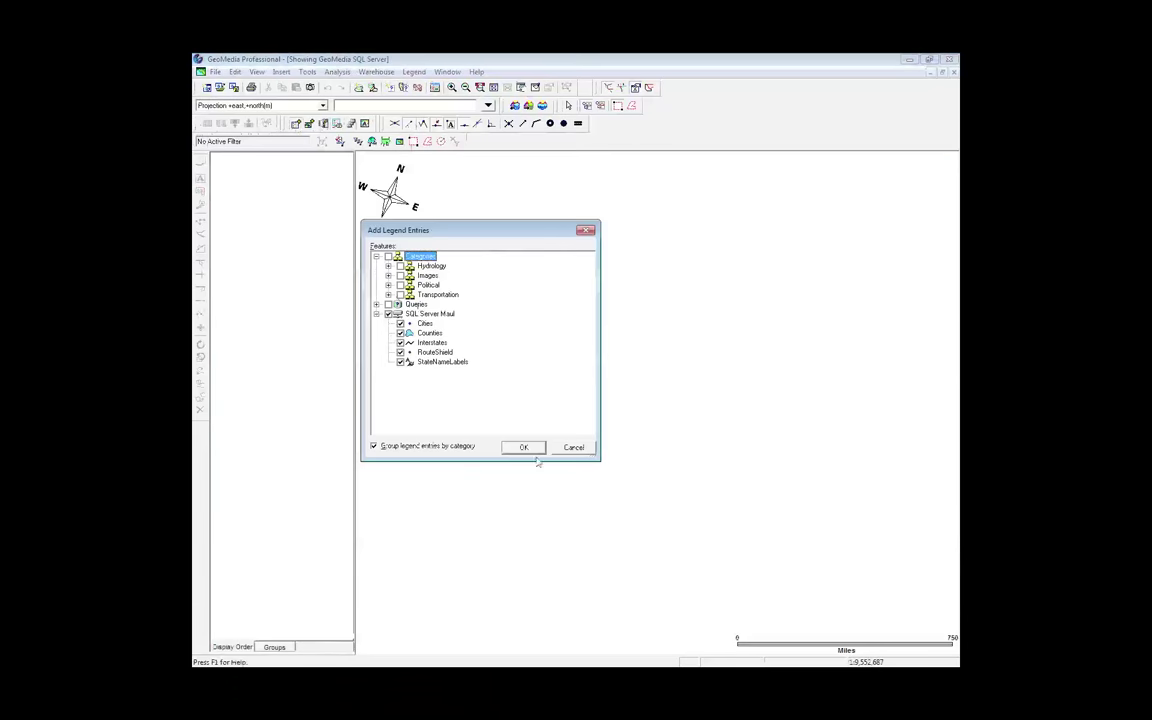
click(524, 447)
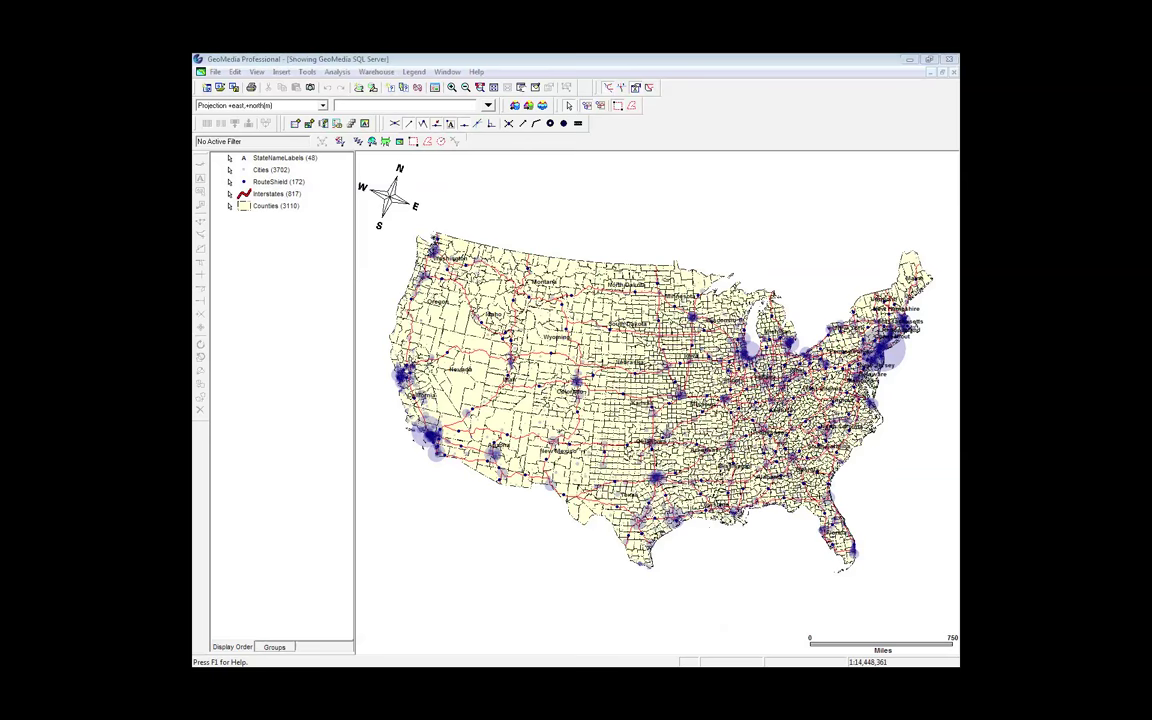
Step: Switch to FME Workbench and look over the completed Demo_2b_AccesstoSQLServer.fmw translation and its USSampleData reader
key(alt+Tab)
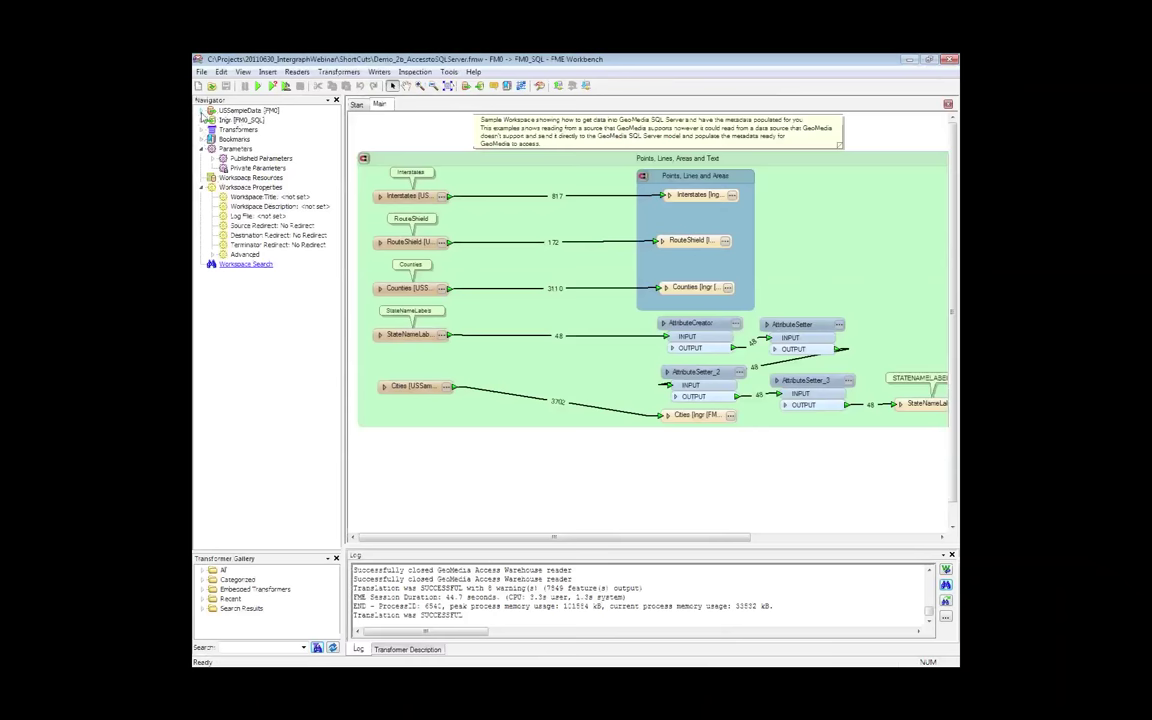
click(202, 111)
double_click(252, 112)
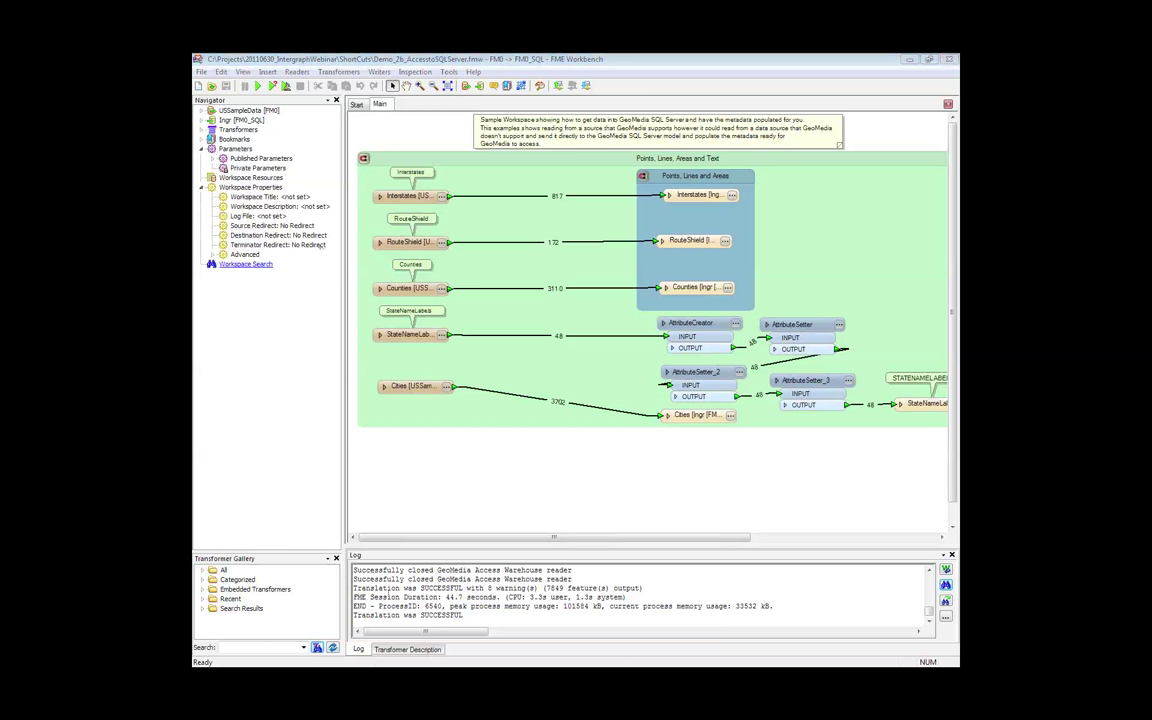
Step: Switch back to GeoMedia Professional and examine the general properties and attributes of the South Dakota state name label
key(alt+Tab)
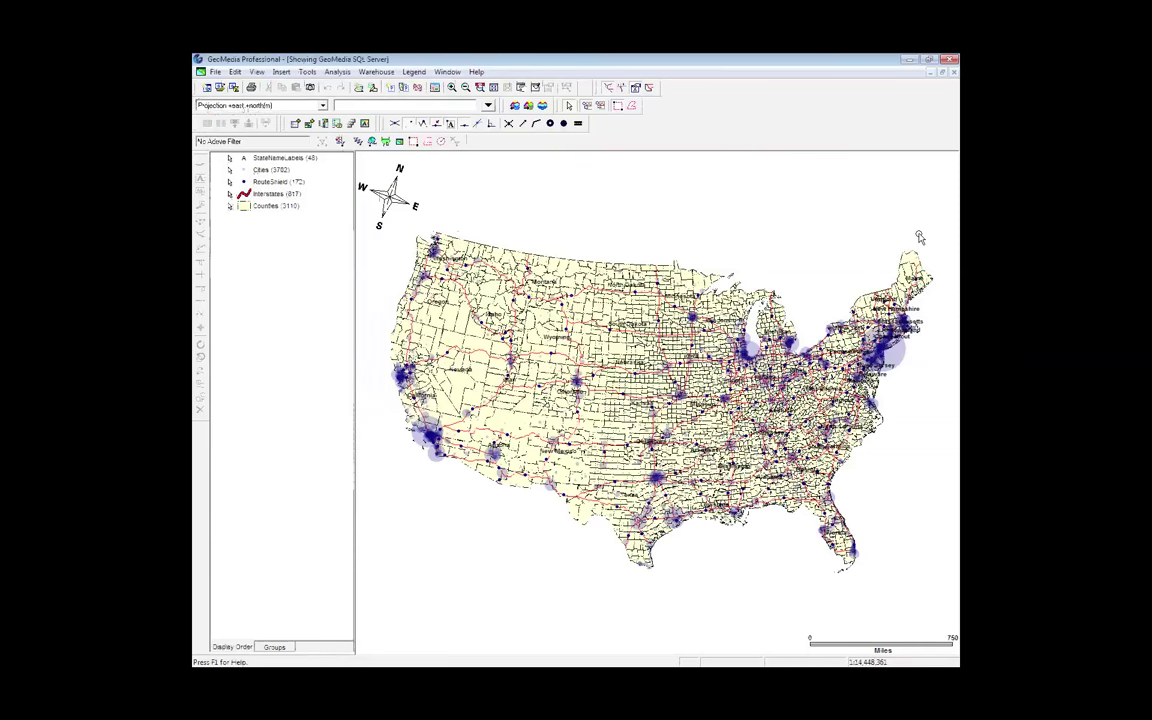
double_click(630, 325)
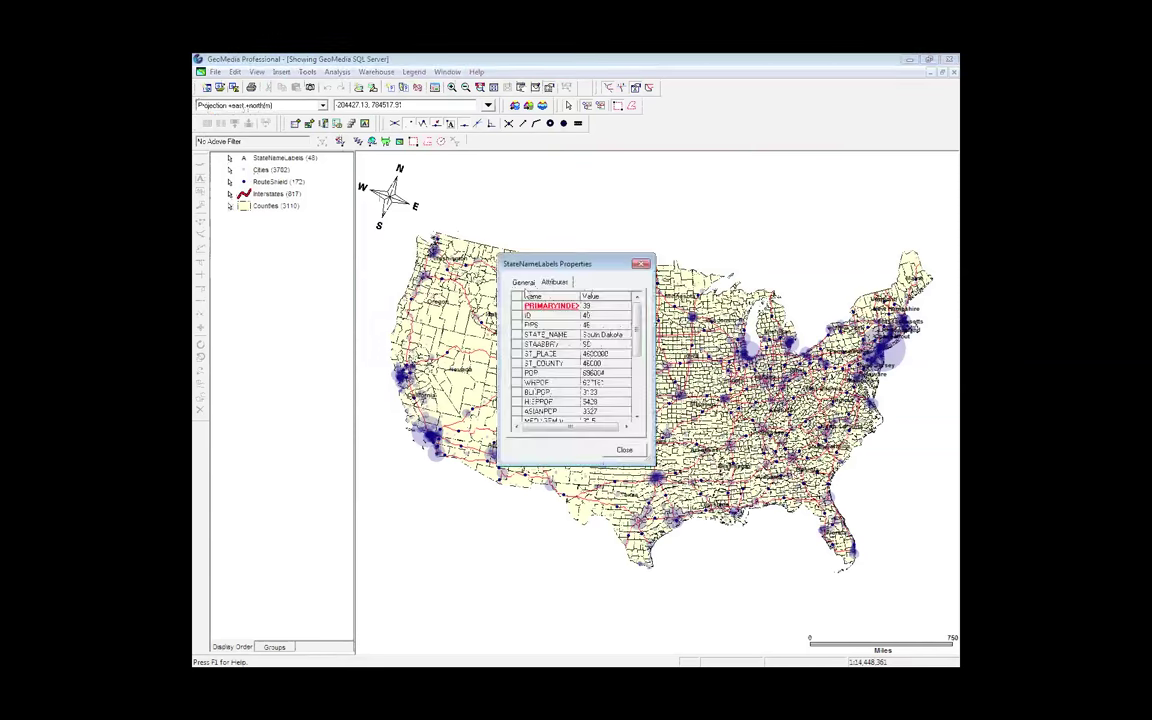
click(523, 282)
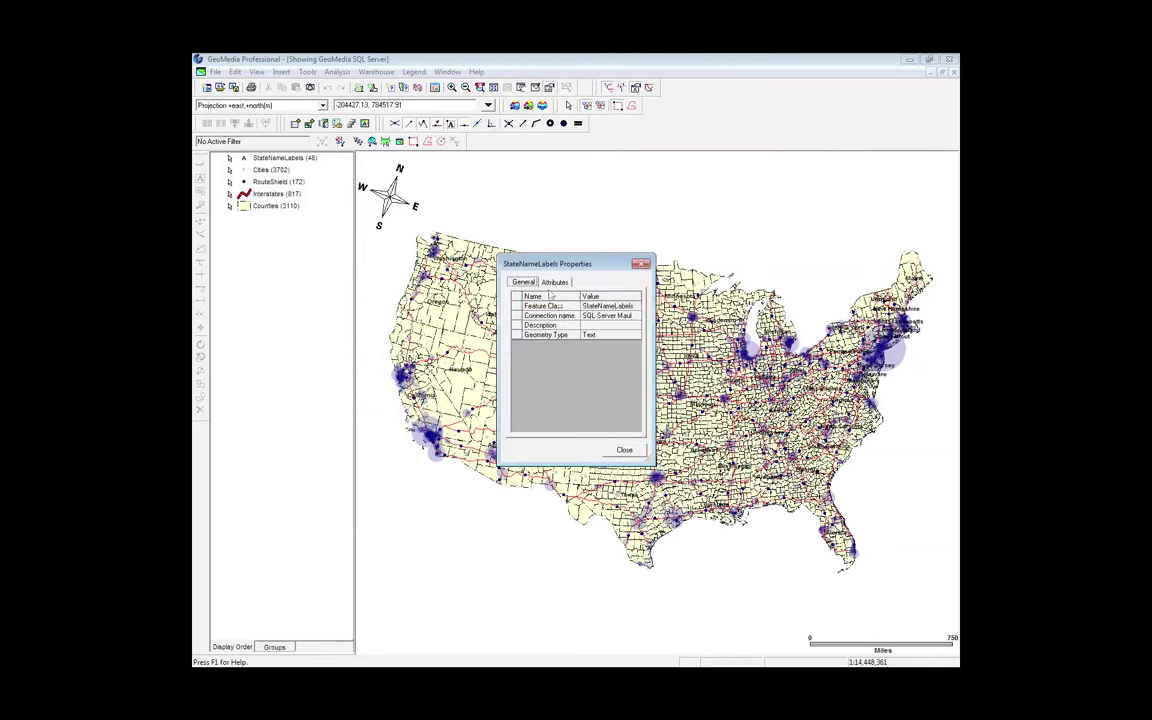
click(554, 282)
drag(637, 347, 637, 400)
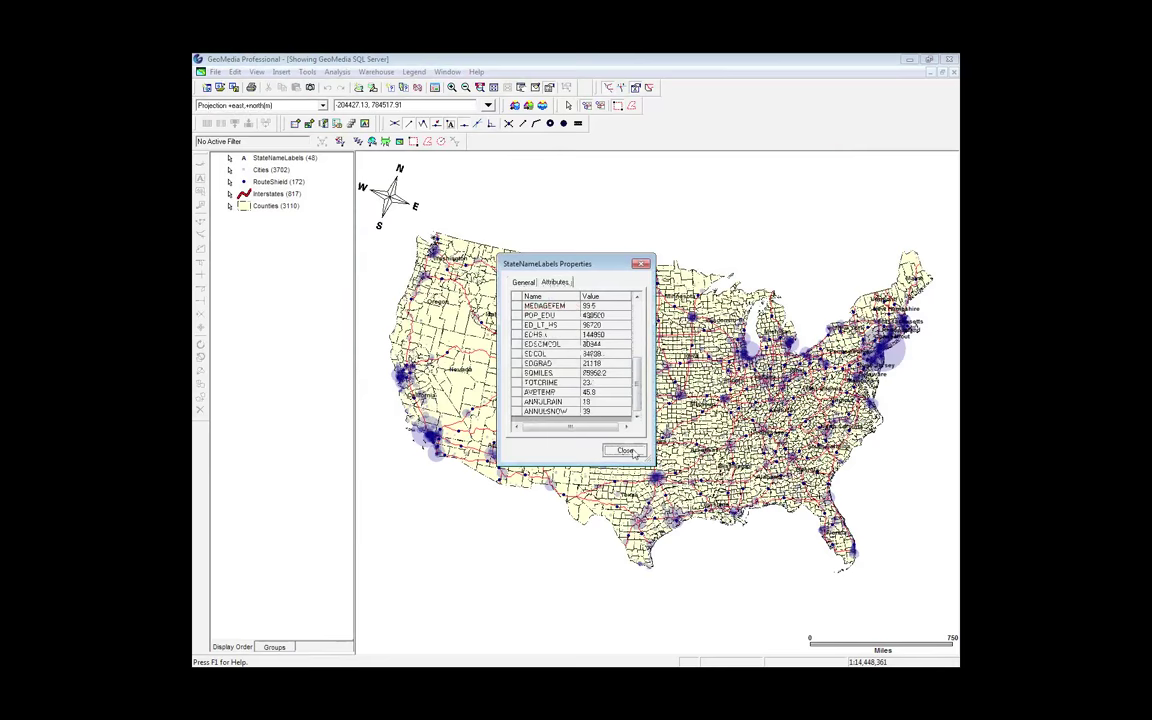
click(624, 451)
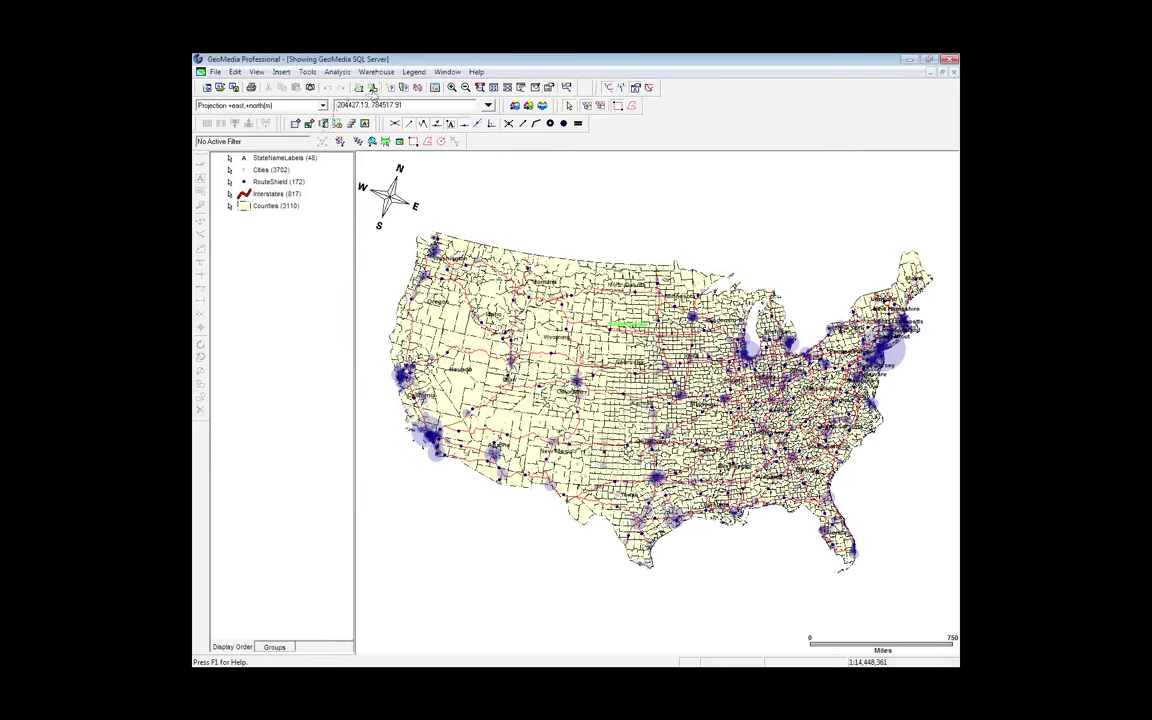
Step: Widen the Type column in the Connections dialog to read the SQL Server Maul connection's full type, and close the dialog
click(372, 89)
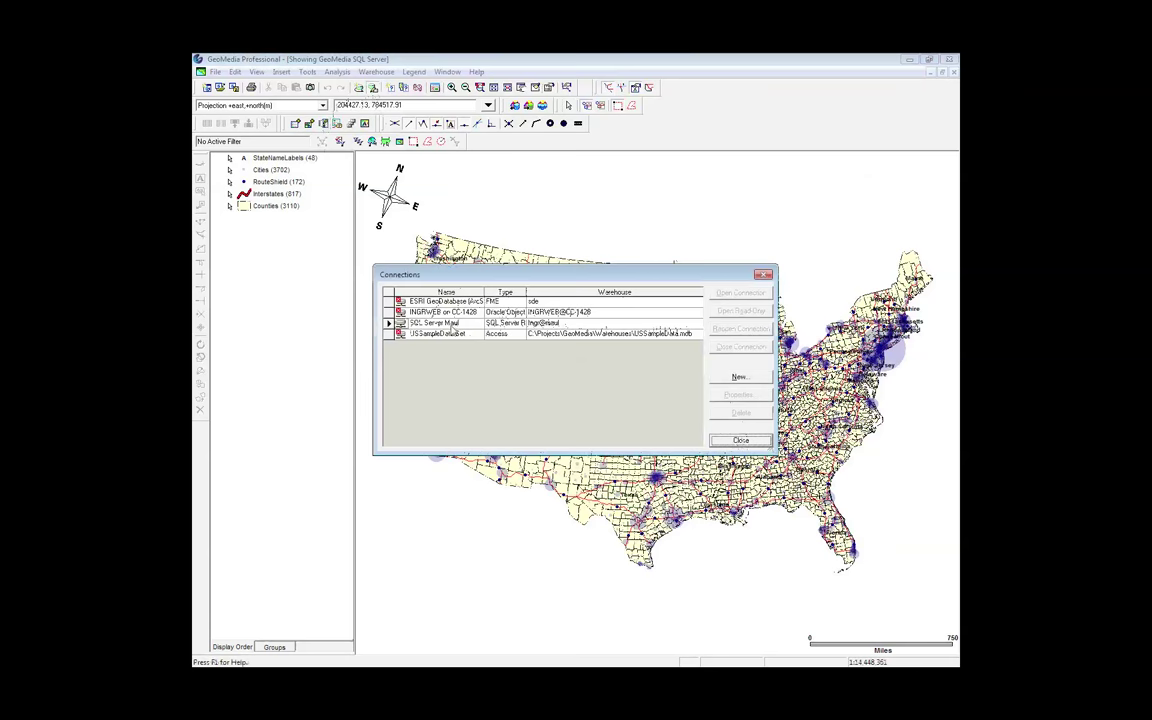
click(525, 323)
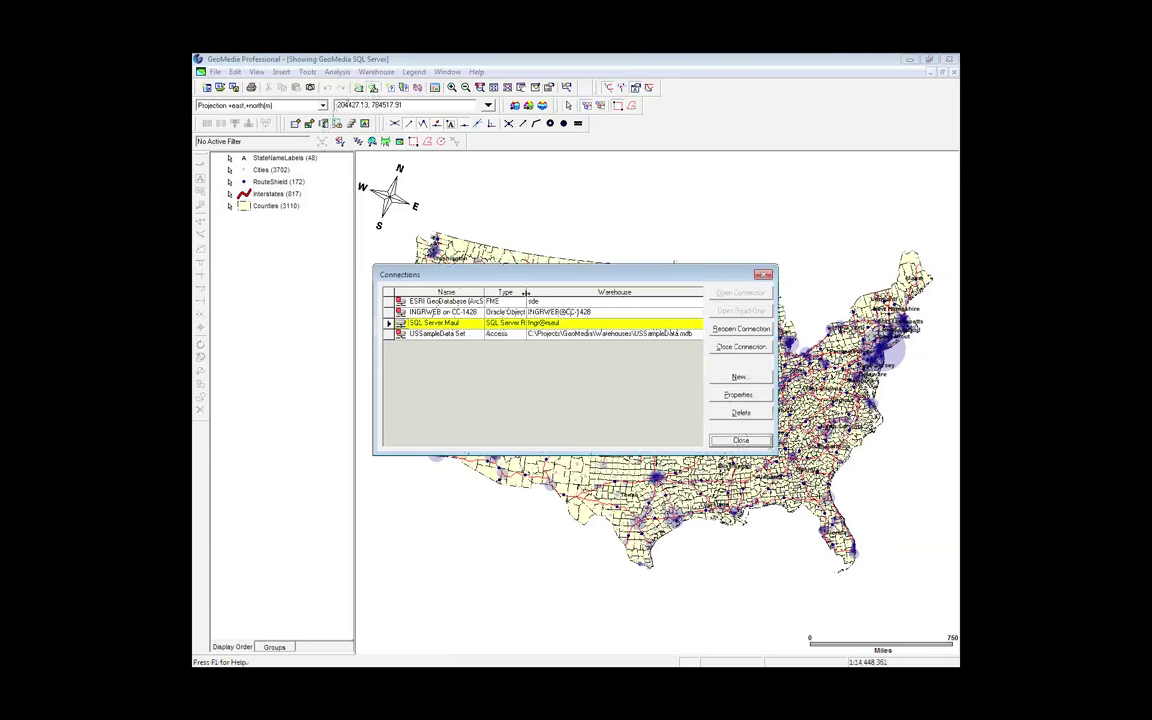
double_click(525, 292)
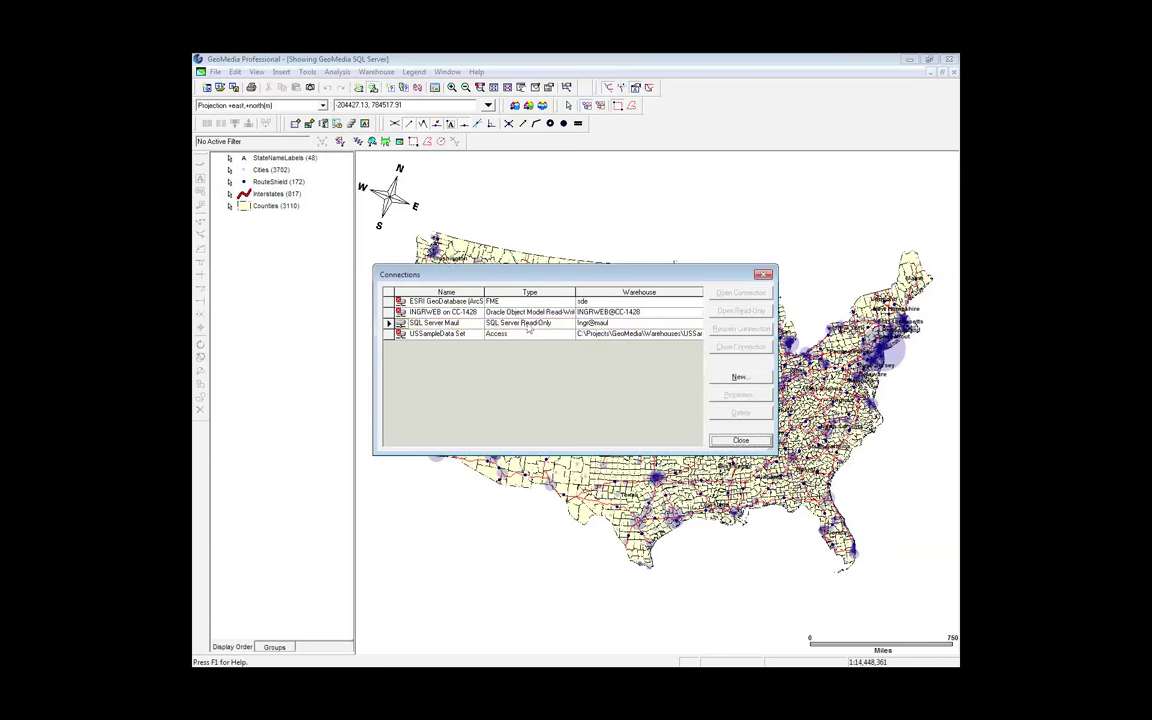
click(528, 325)
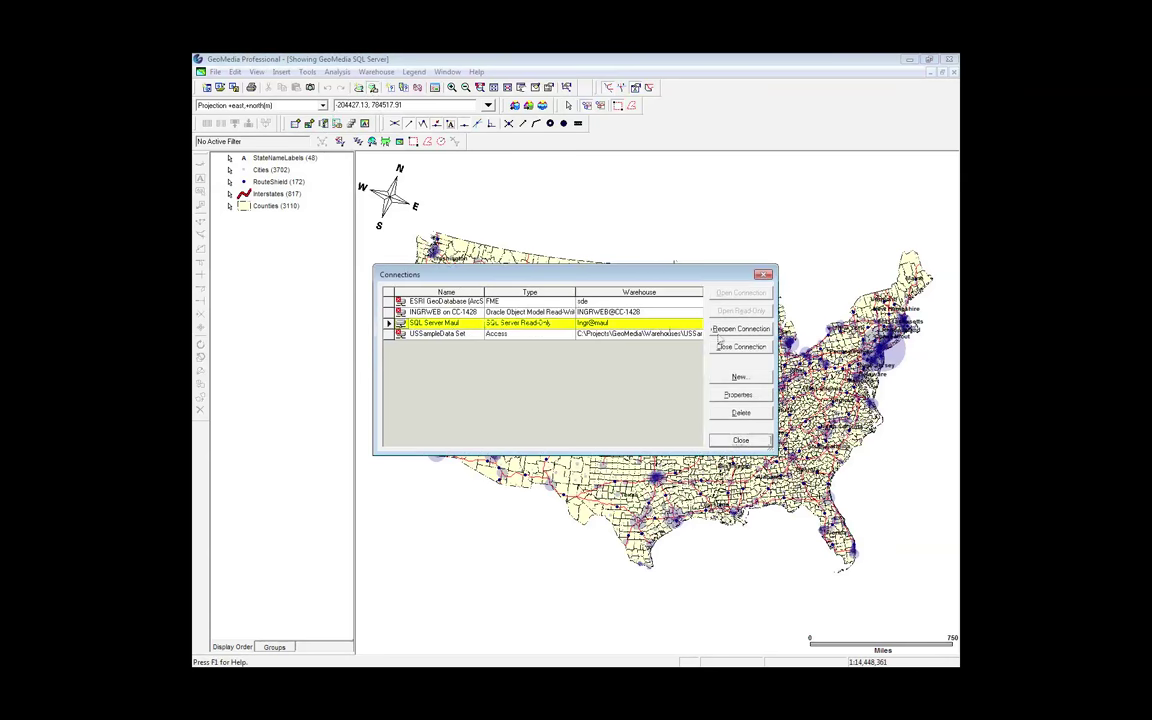
click(740, 441)
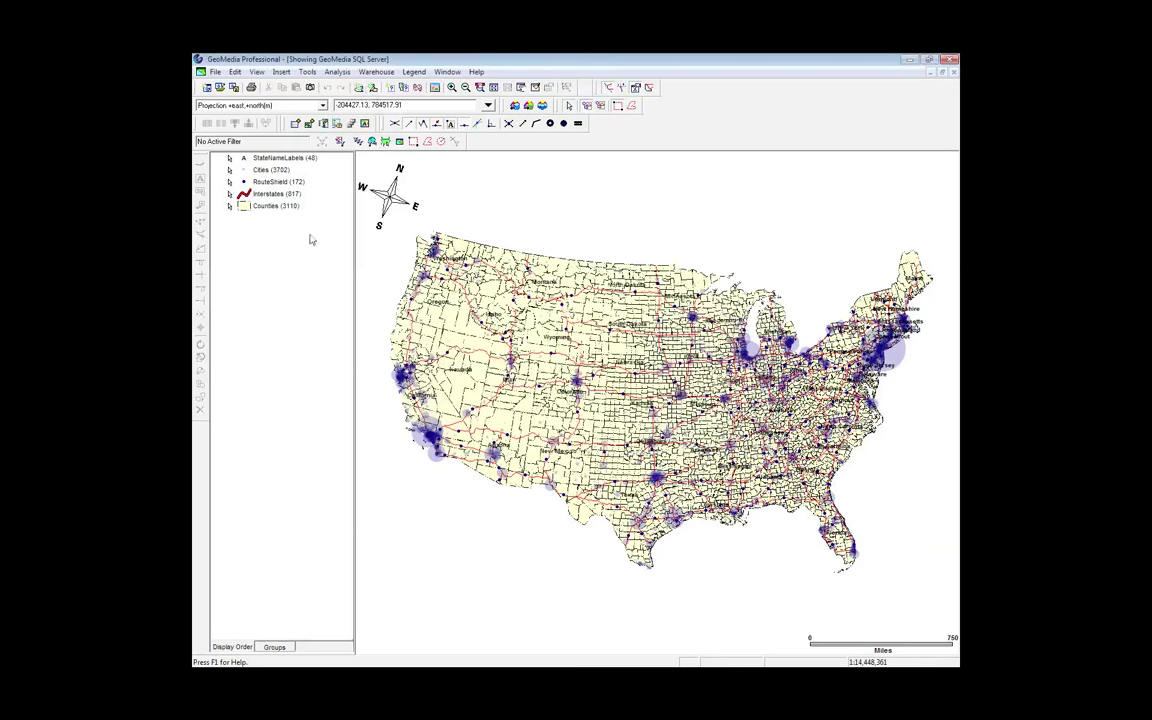
Step: Switch to the Demo_2c_Access2GeodatabaseSDE.fmw workspace in FME Workbench and enlarge the canvas to show its whole data flow
click(908, 60)
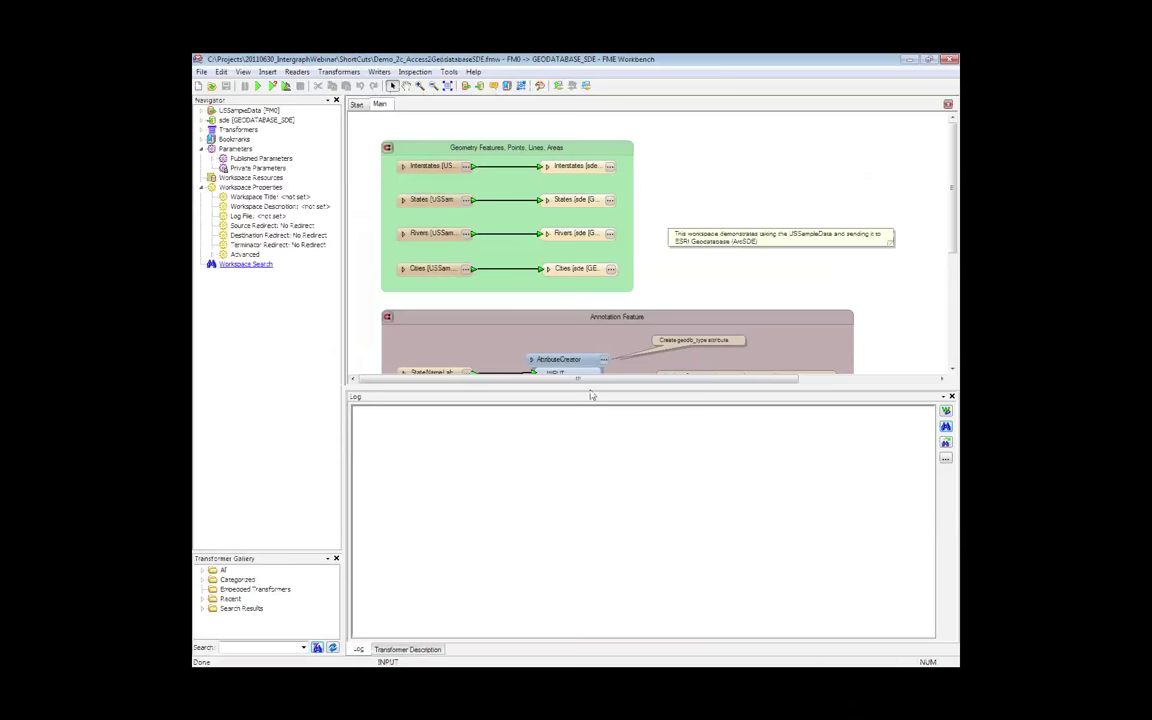
drag(590, 395, 590, 548)
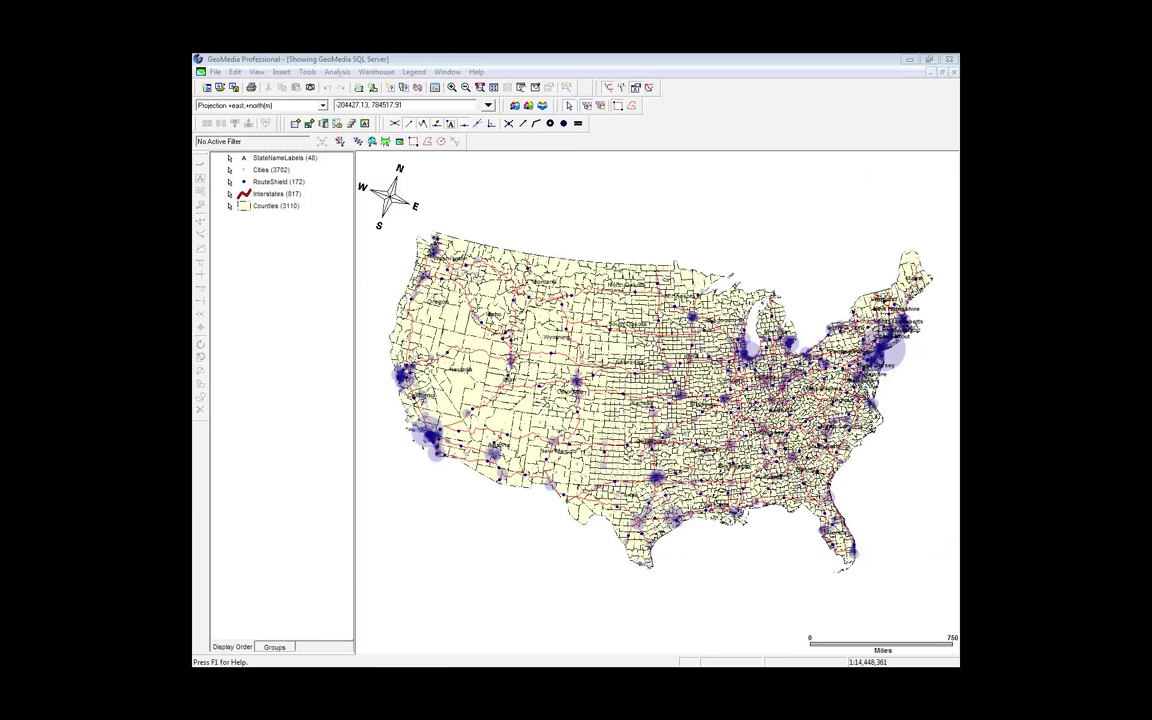
Step: Close the GeoMedia Professional session showing the SQL Server data without saving changes, and return to the FME Workbench canvas
click(309, 59)
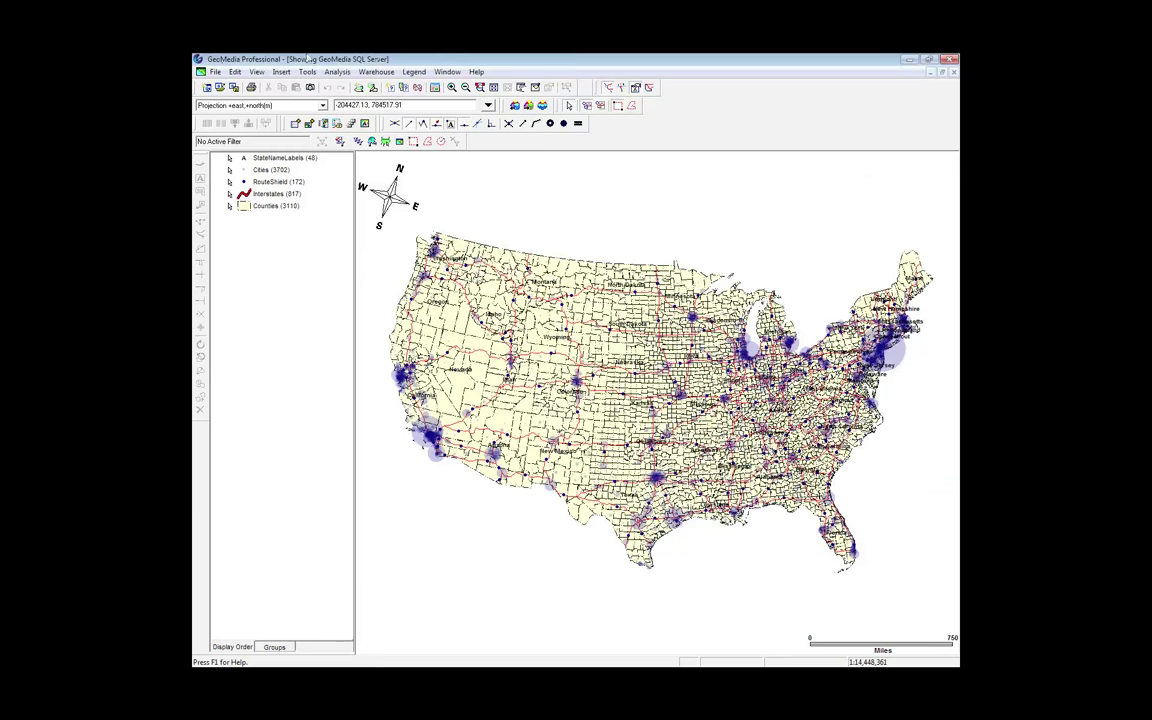
click(948, 60)
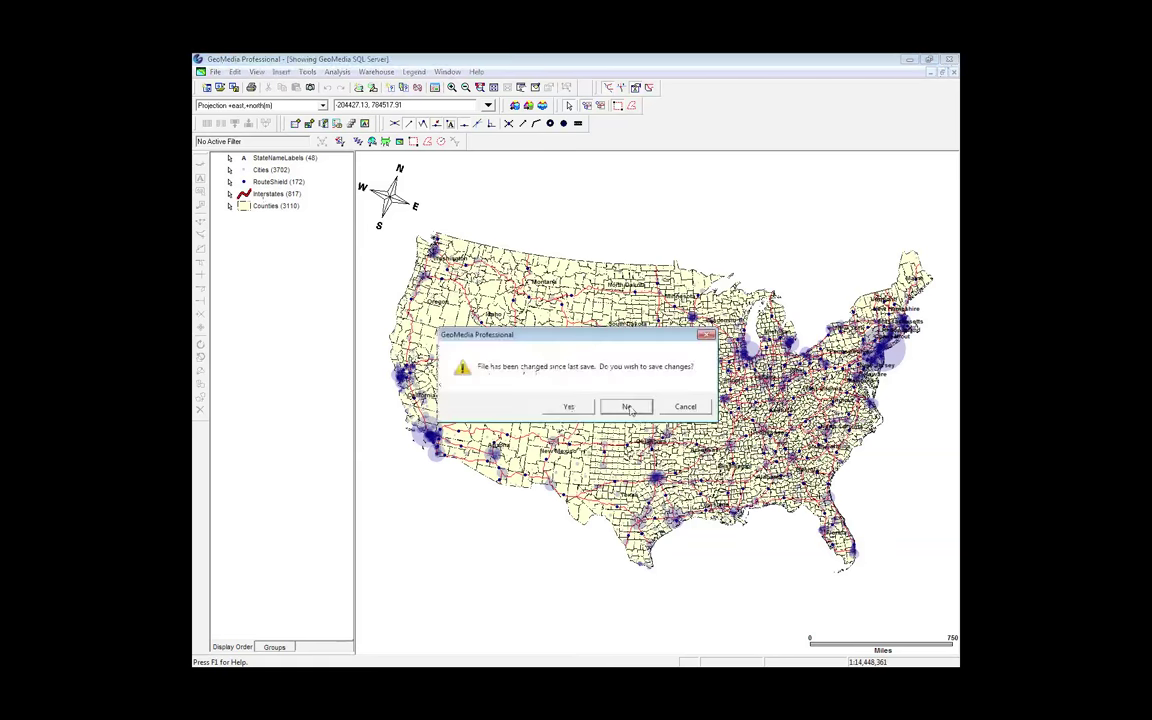
click(627, 407)
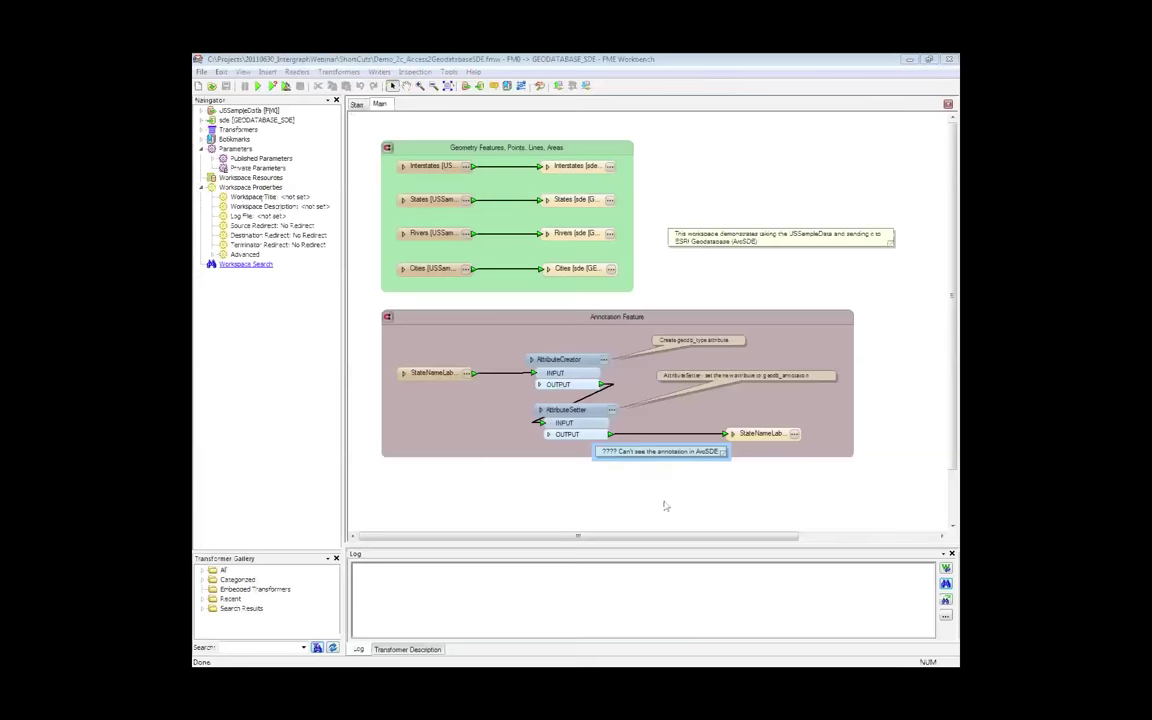
click(665, 506)
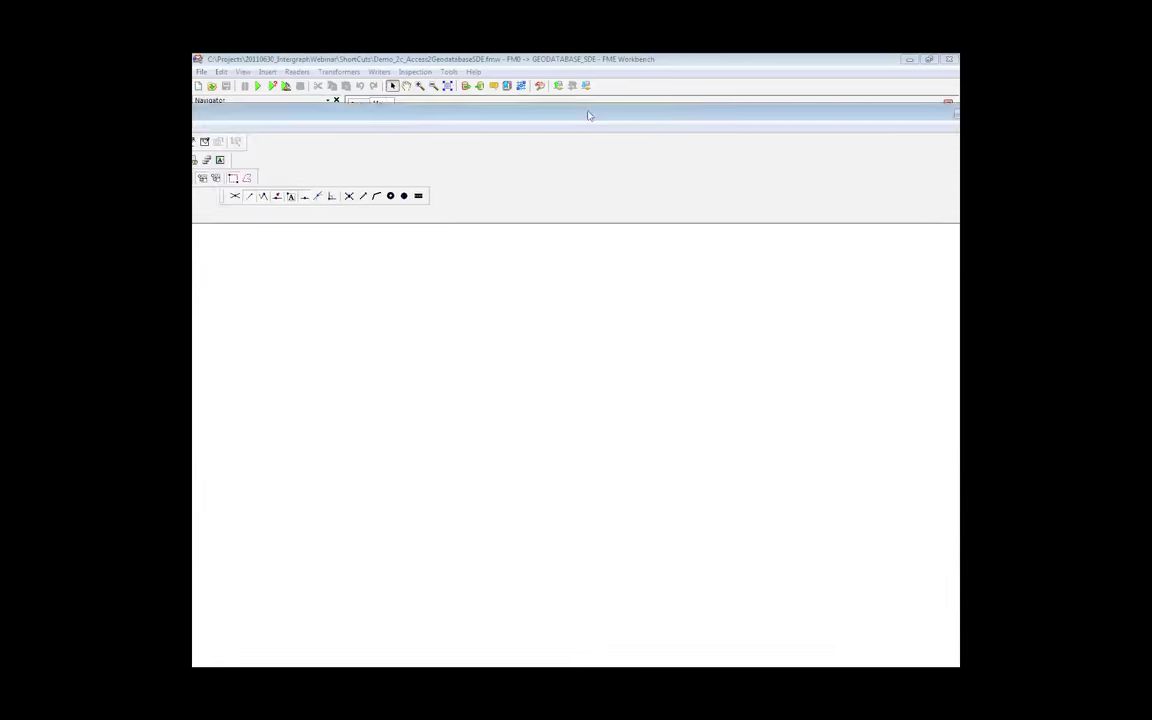
Step: In GeoMedia Professional, review the ESRI GeoDatabase (ArcSDE) connection's properties, cancel the spatial database login and close the Connections dialog
click(372, 88)
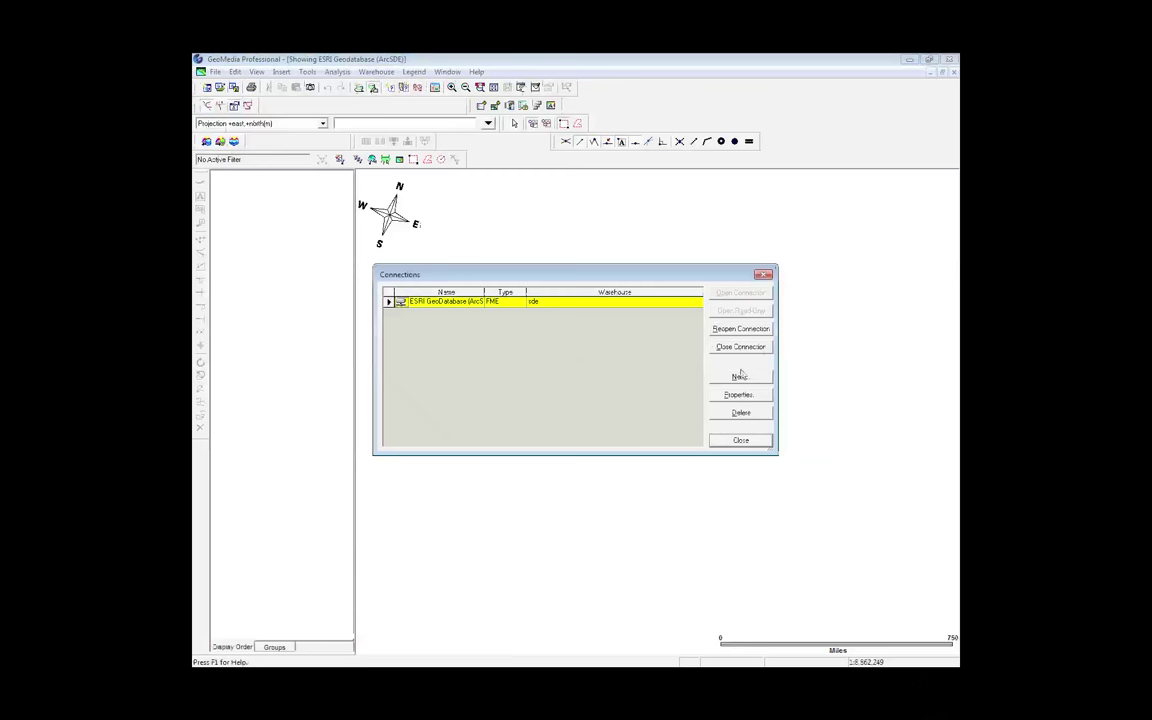
click(735, 397)
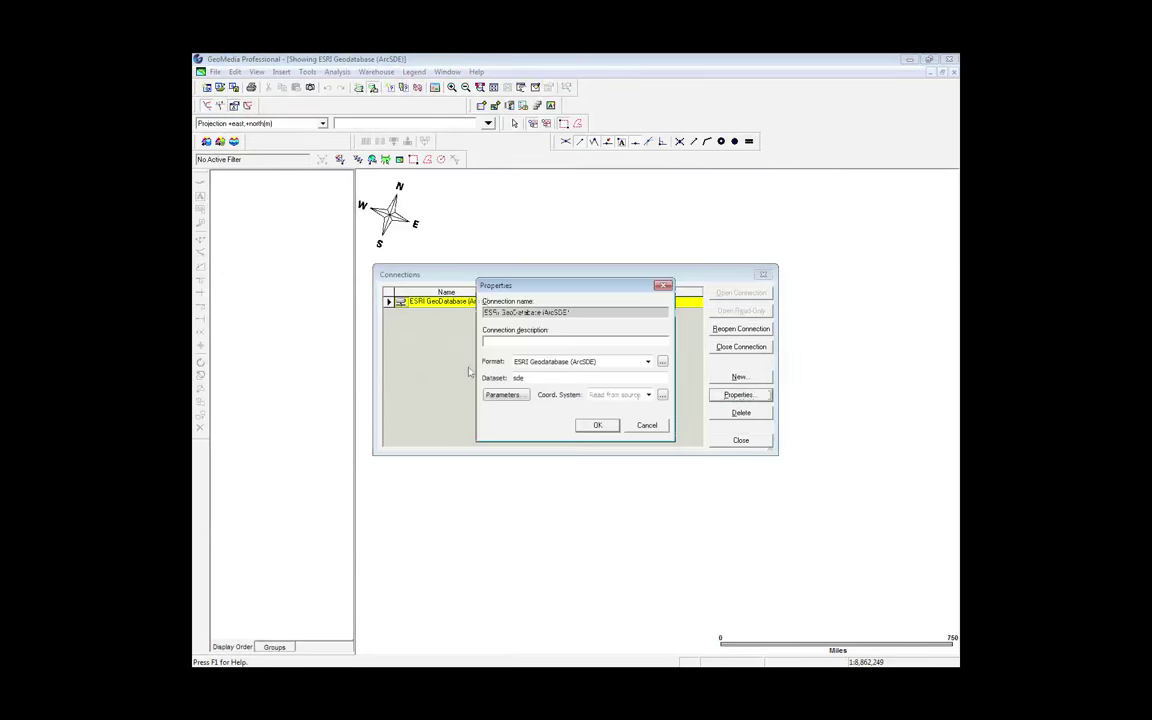
drag(555, 286, 497, 358)
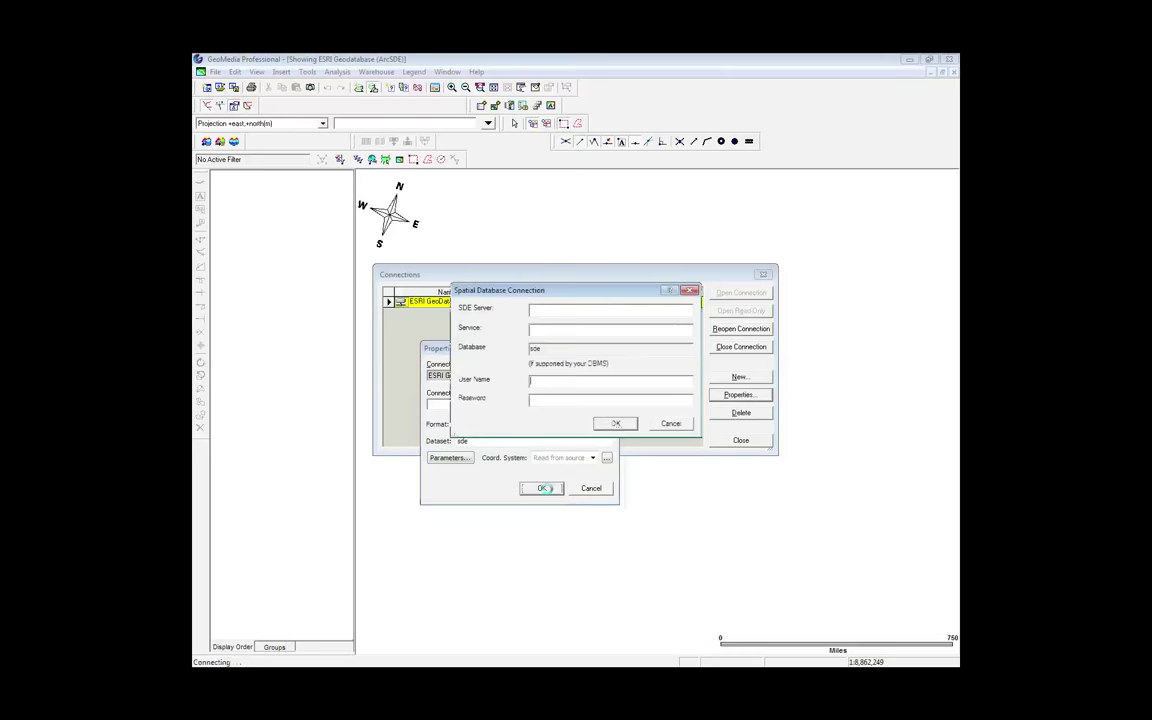
click(670, 423)
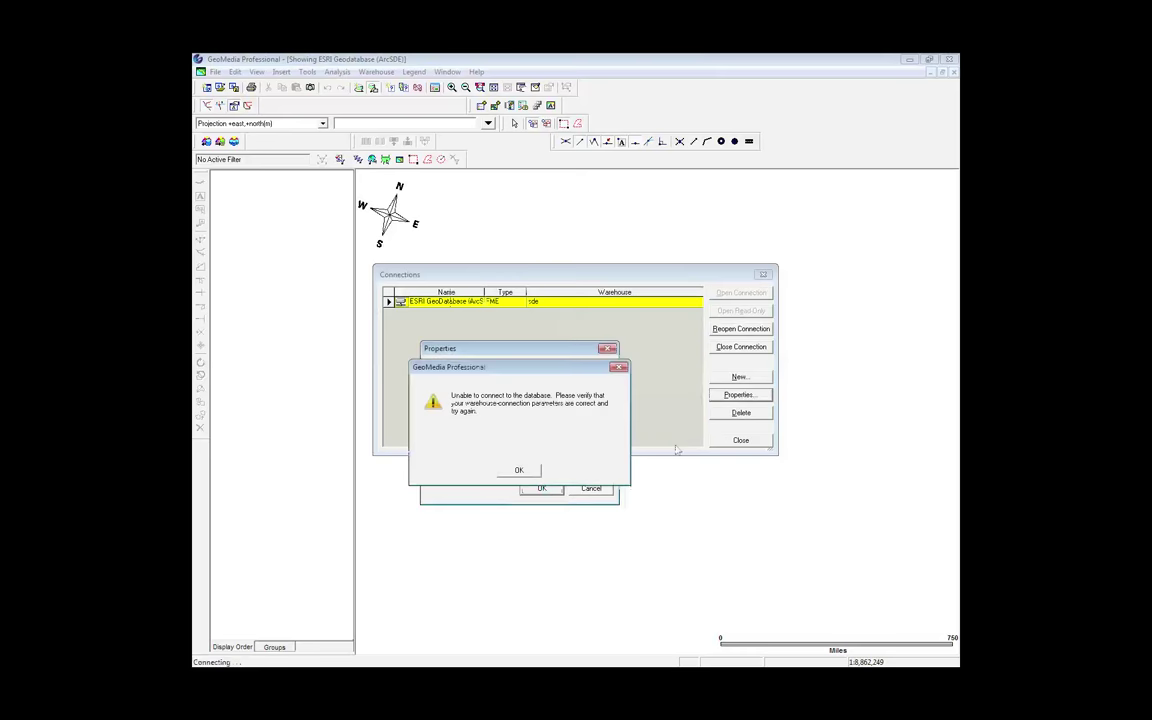
click(520, 471)
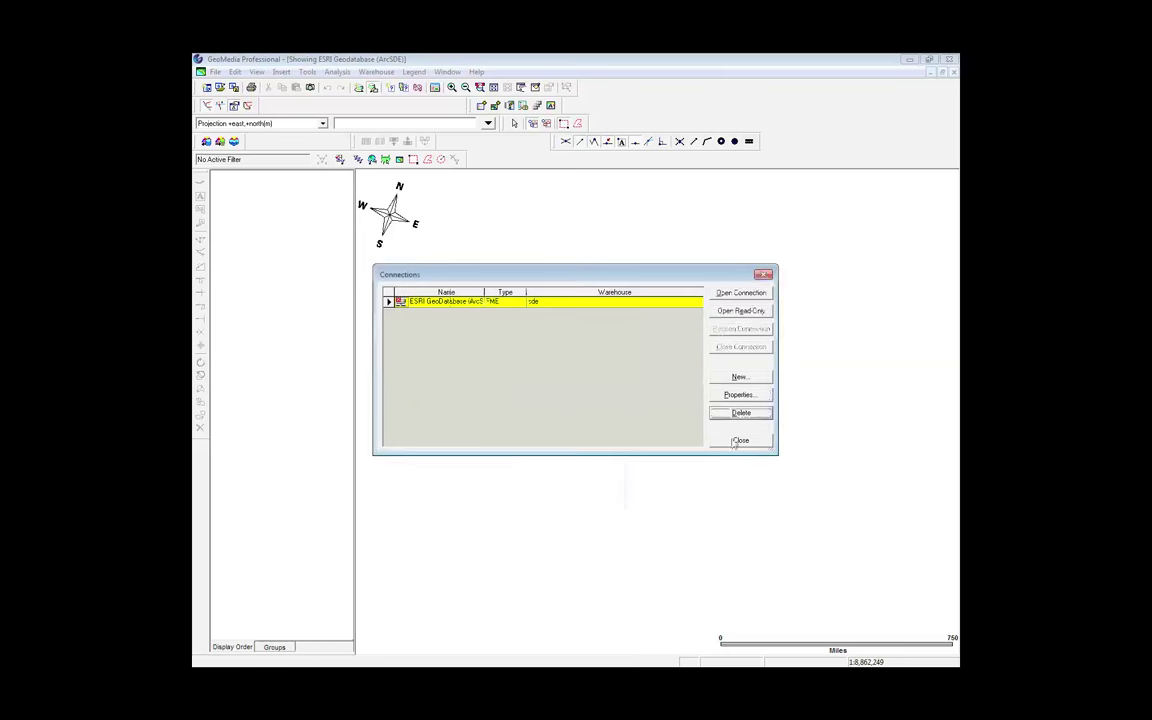
click(739, 441)
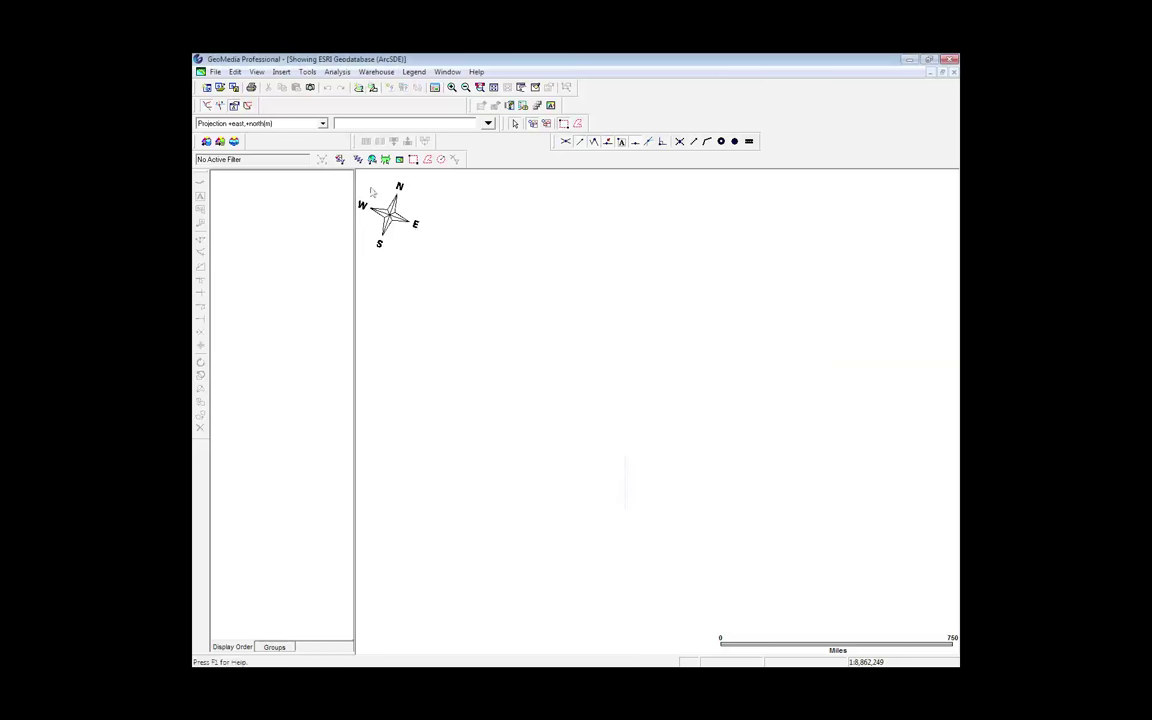
Step: Reopen the ESRI GeoDatabase (ArcSDE) warehouse connection and close the Connections dialog
key(alt+w)
key(c)
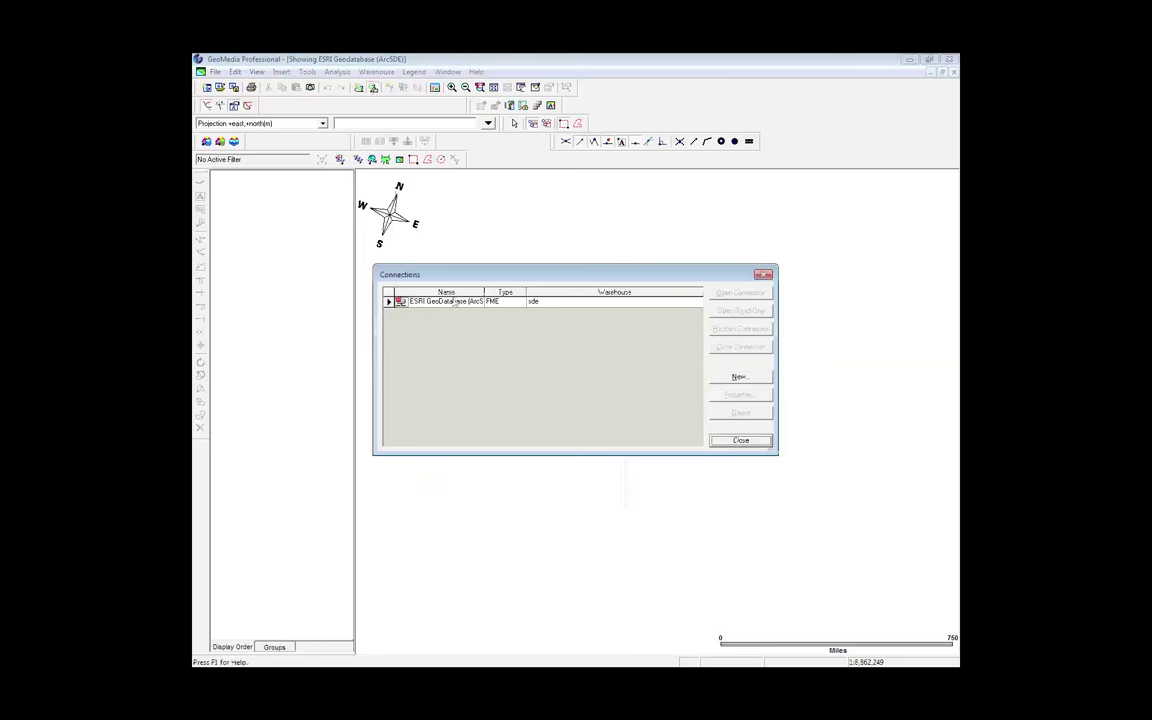
click(740, 440)
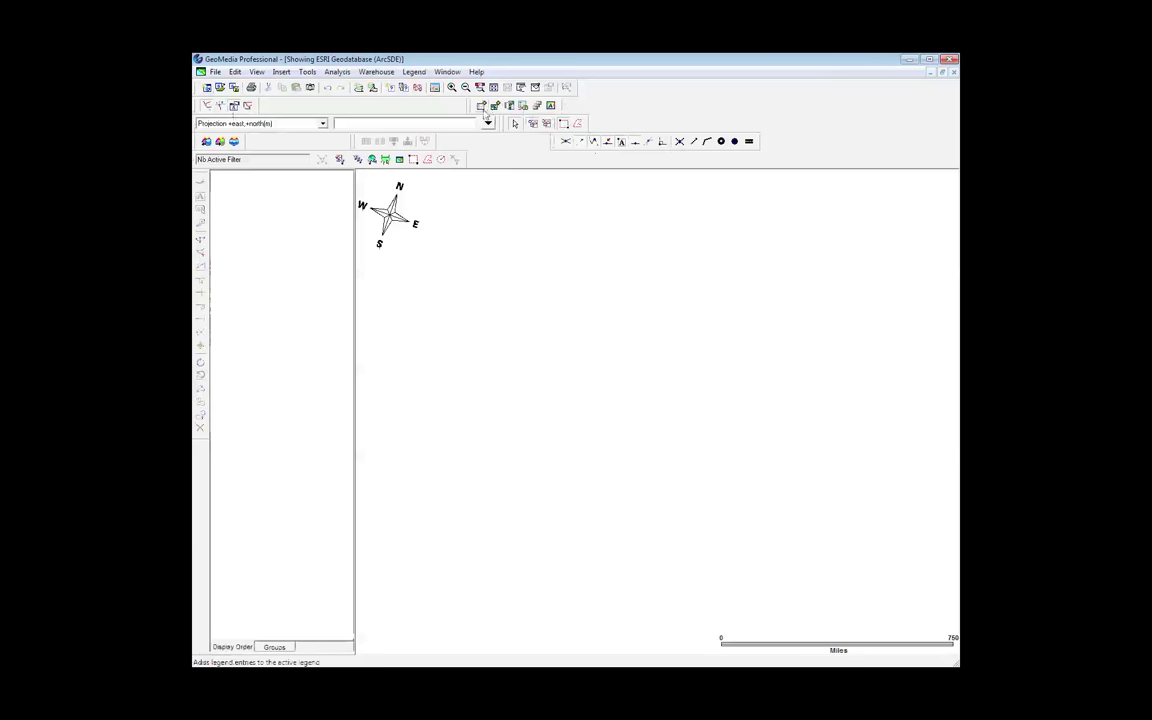
Step: Add all feature classes of the ESRI GeoDatabase (ArcSDE) connection to the map legend: Cities, Interstates, Rivers, StateNameLabels and States
click(483, 108)
click(471, 277)
click(483, 276)
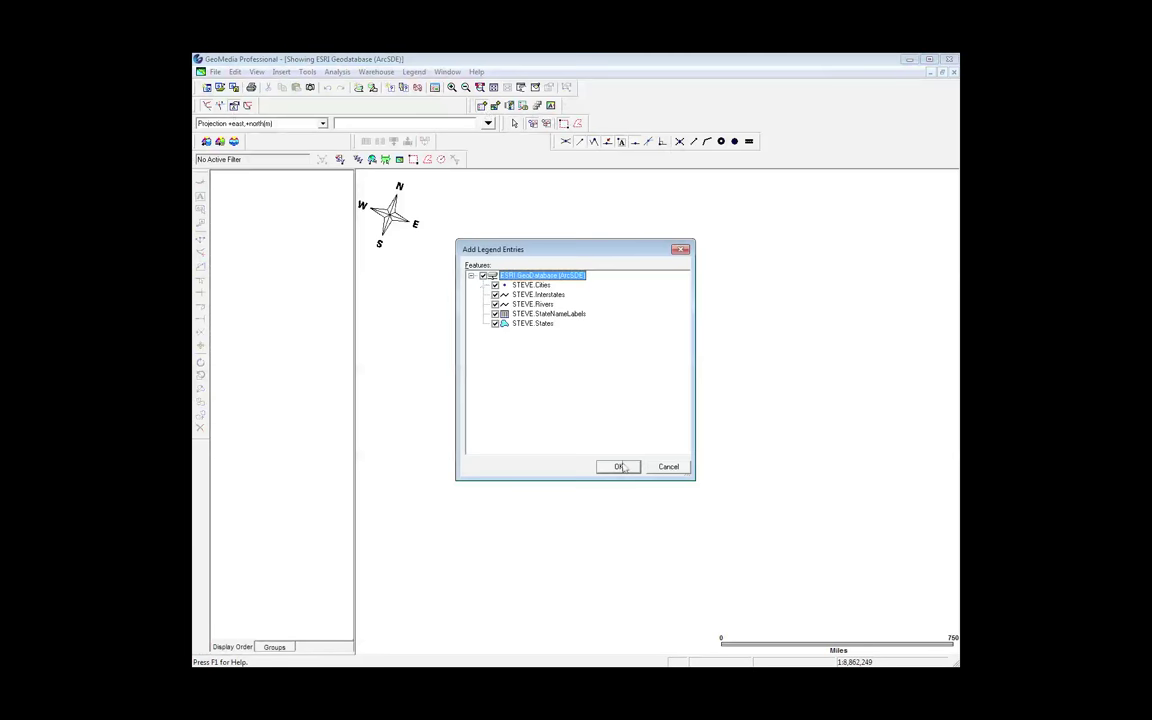
click(619, 467)
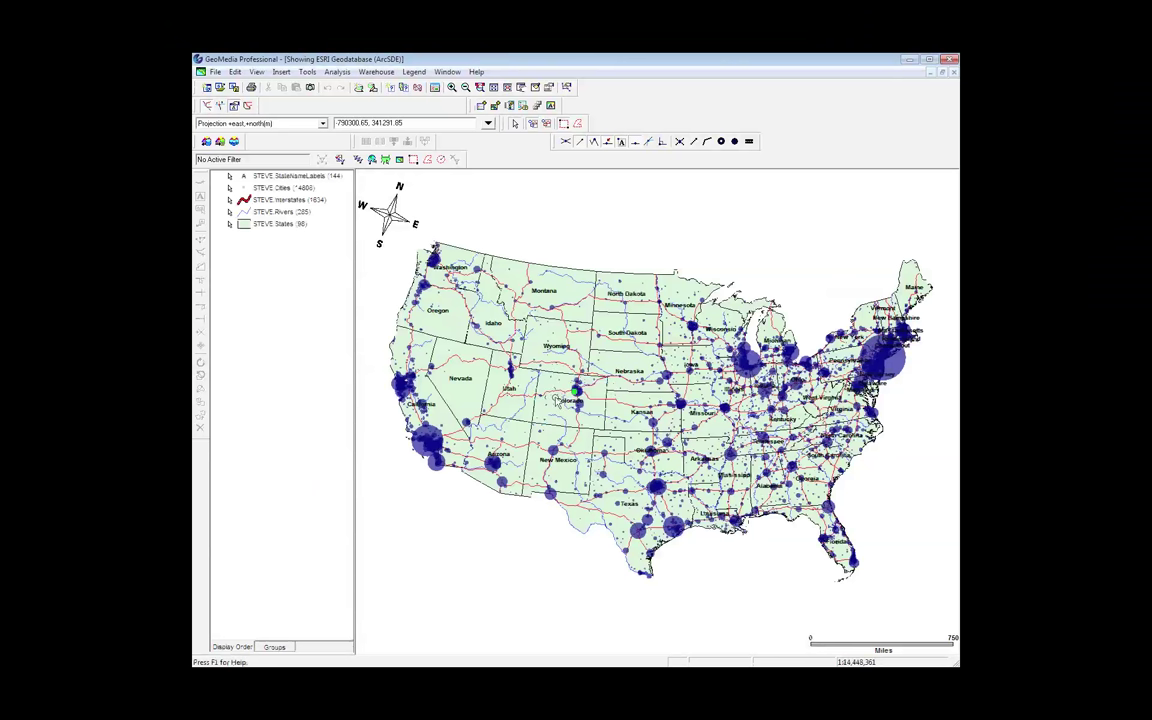
Step: Review the attributes and general properties of the Utah state feature on the map, and close its properties
double_click(534, 412)
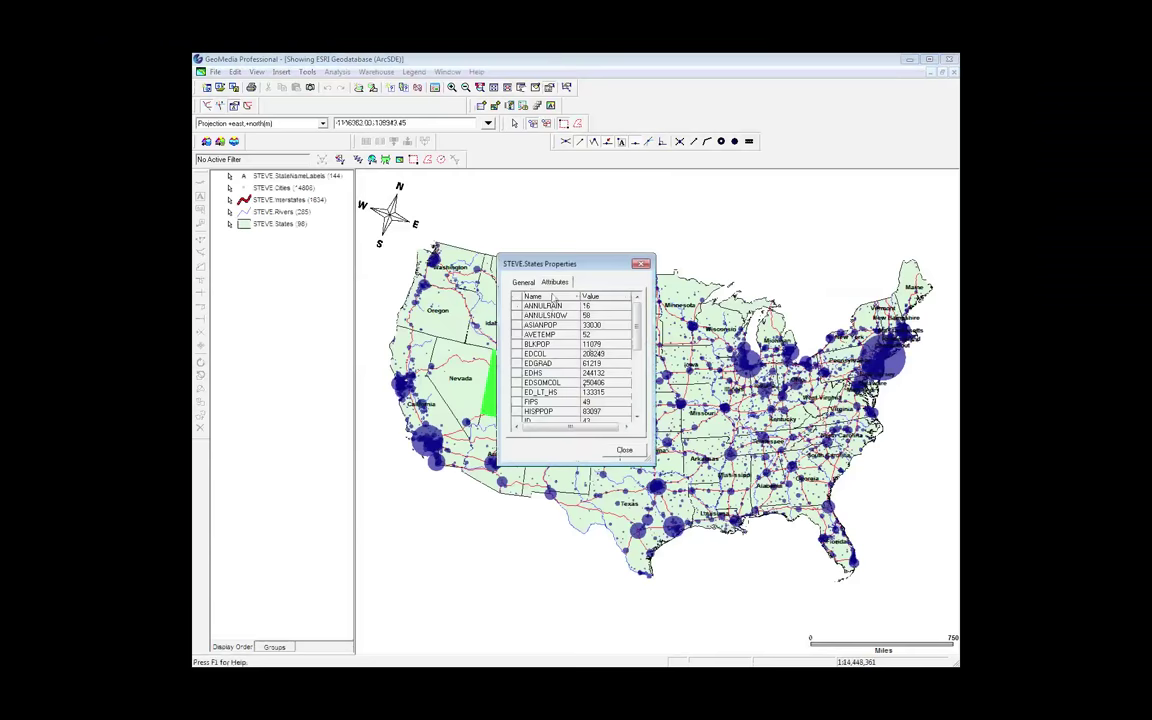
click(523, 282)
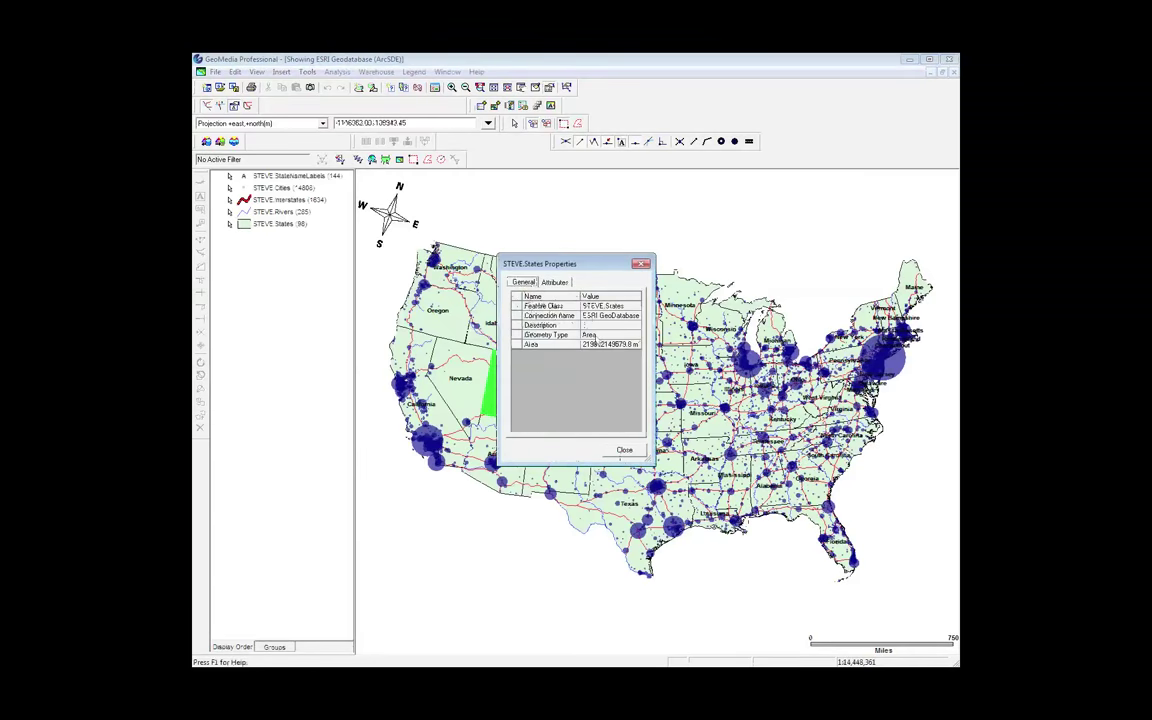
click(626, 450)
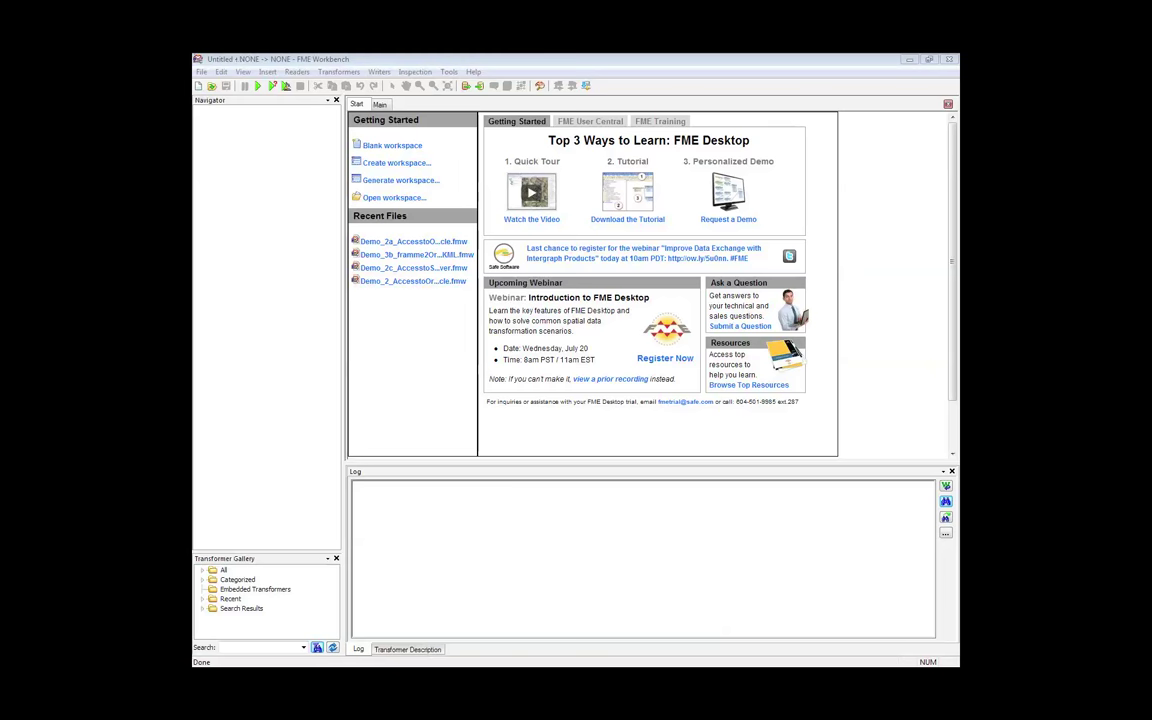
drag(480, 532, 480, 533)
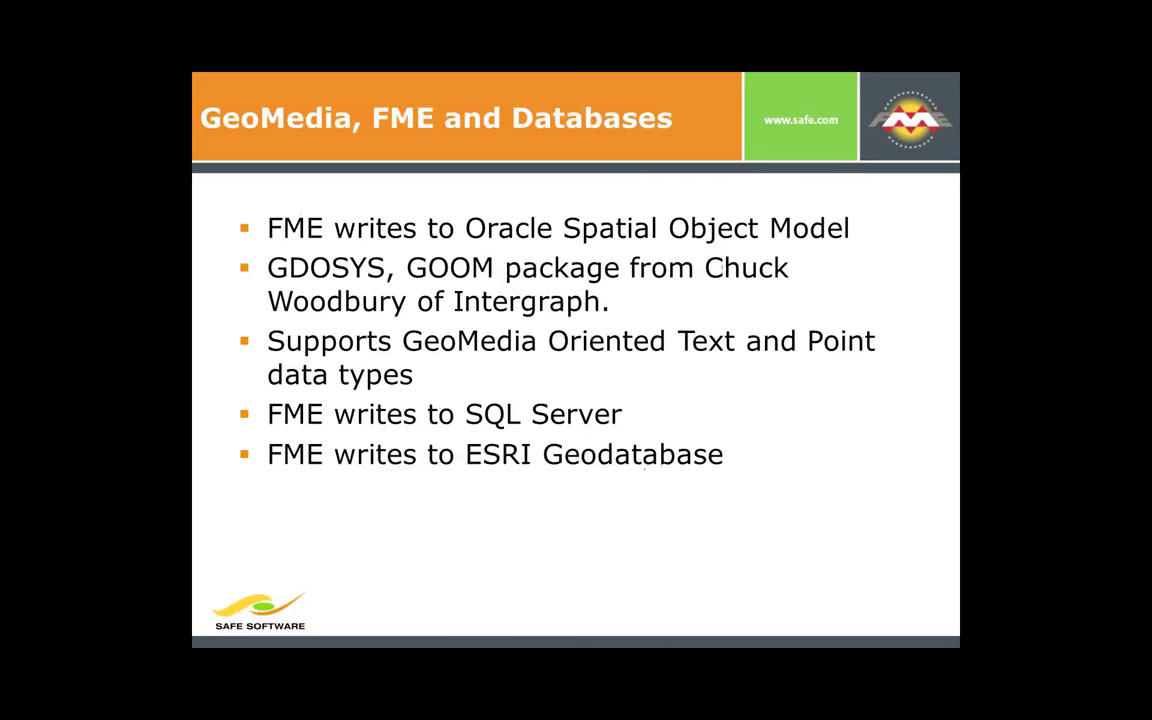
key(Right)
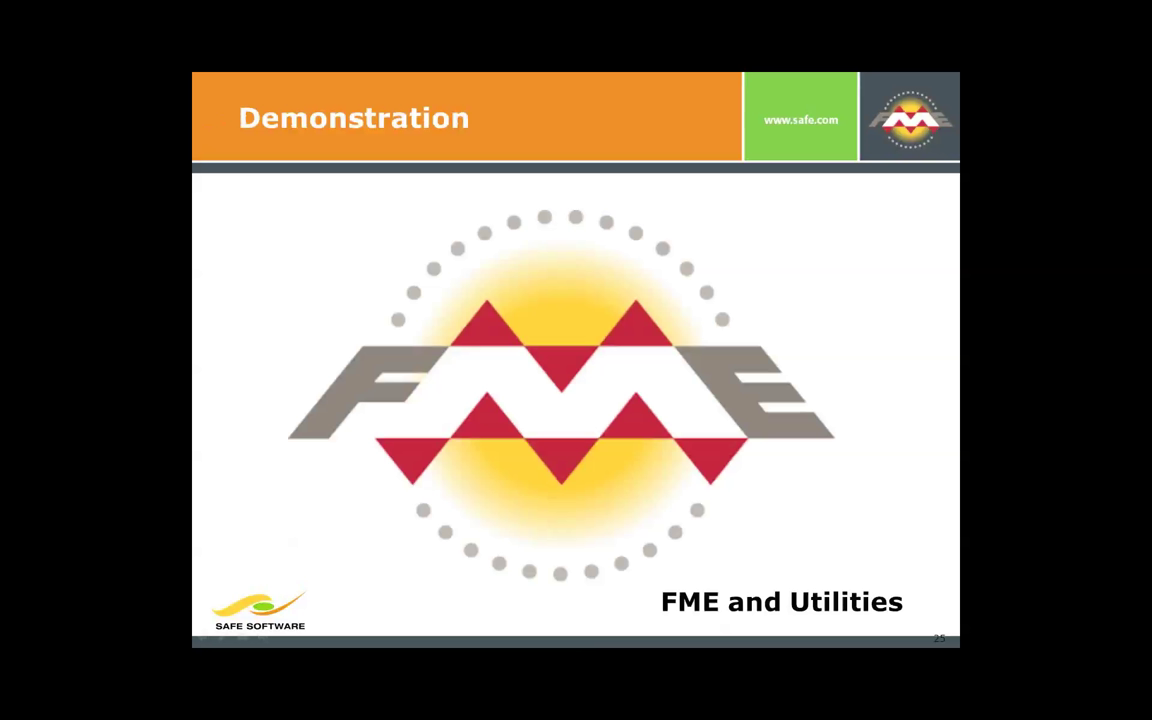
Step: Switch to Demo_3a_FRAMMEDatasource.fds in FME Workbench and examine its transformer list and the feature types of its Custom Format Output
key(alt+Tab)
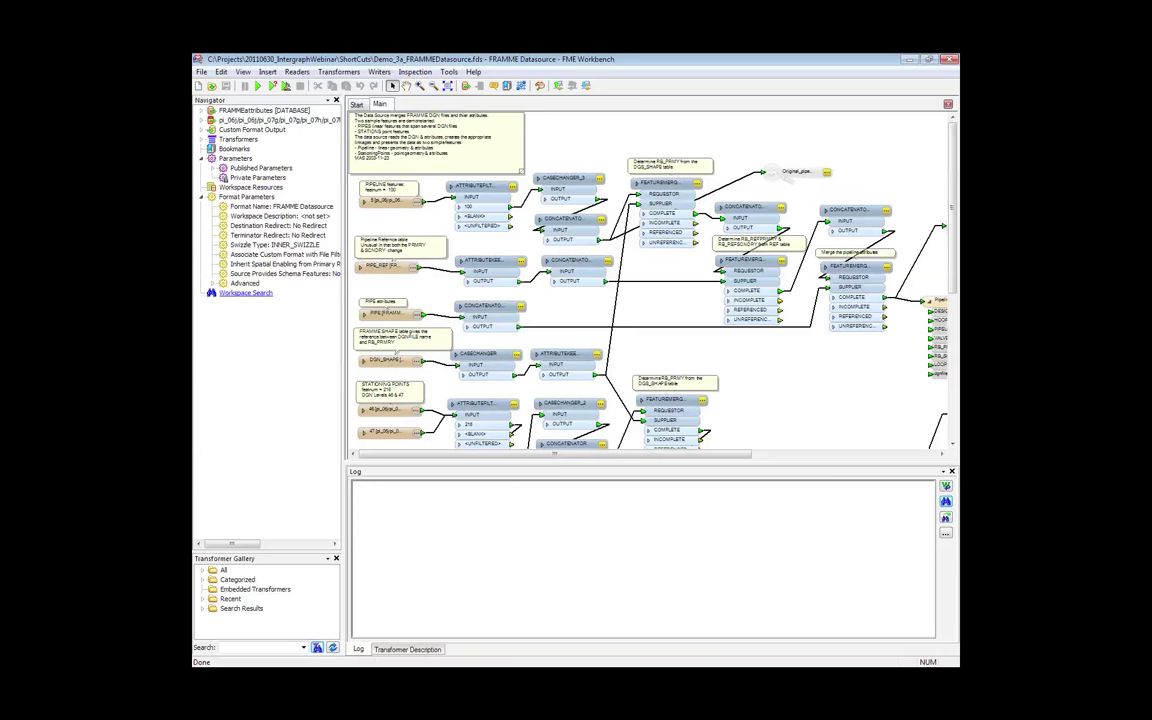
click(202, 139)
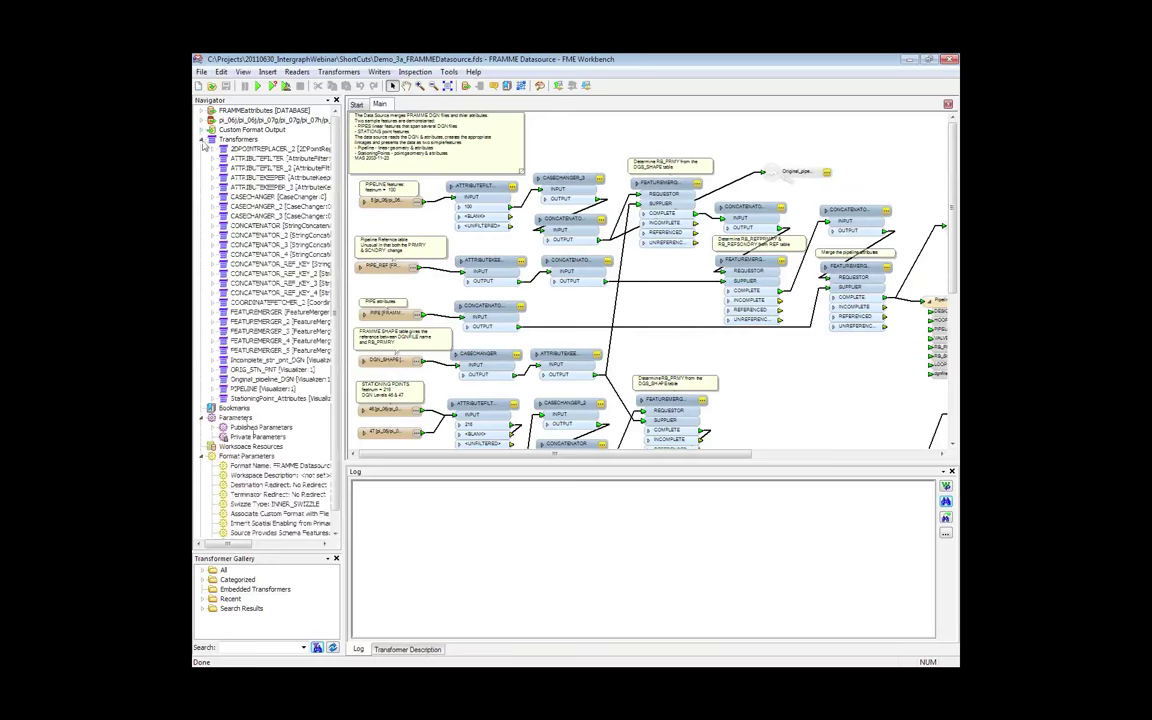
click(202, 139)
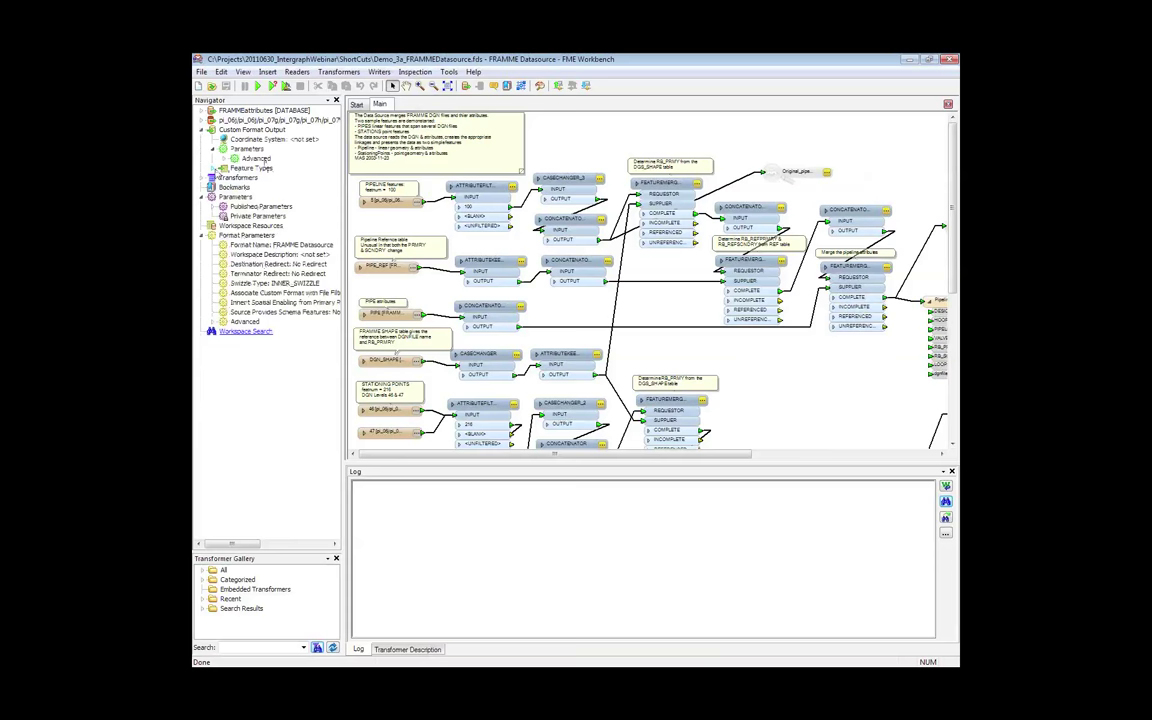
double_click(265, 168)
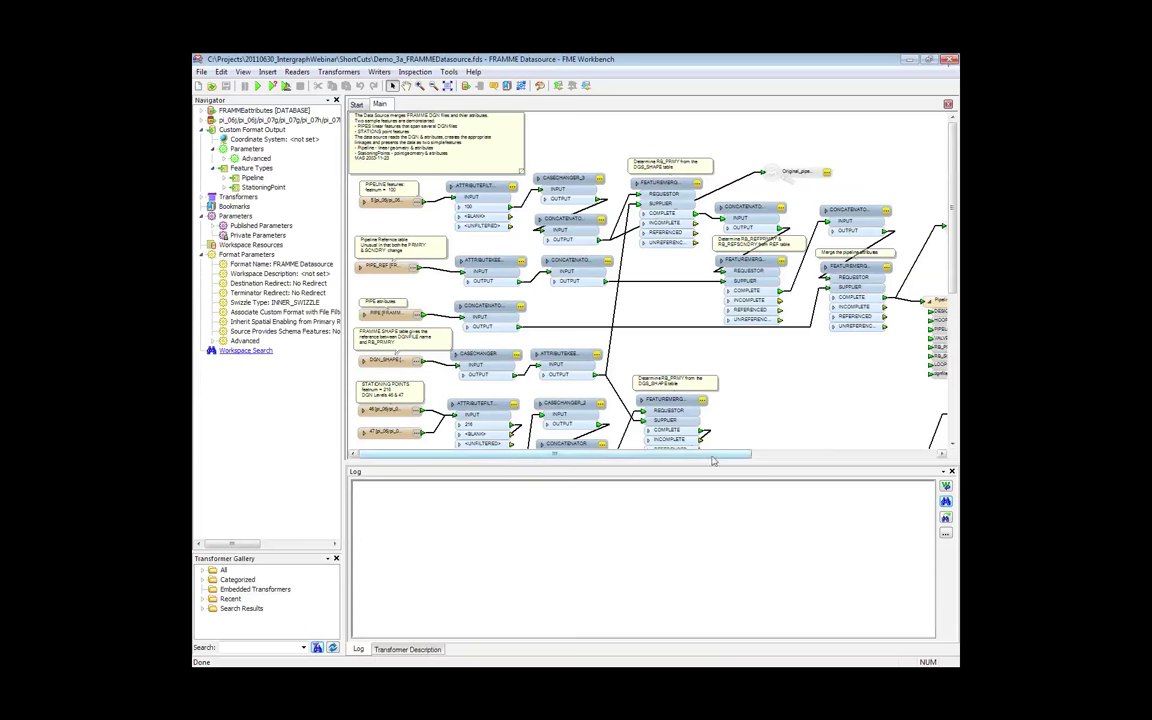
Step: Examine the Pipeline output feature type's general properties in the FRAMME custom format, and close them without changes
drag(713, 460, 832, 459)
double_click(770, 301)
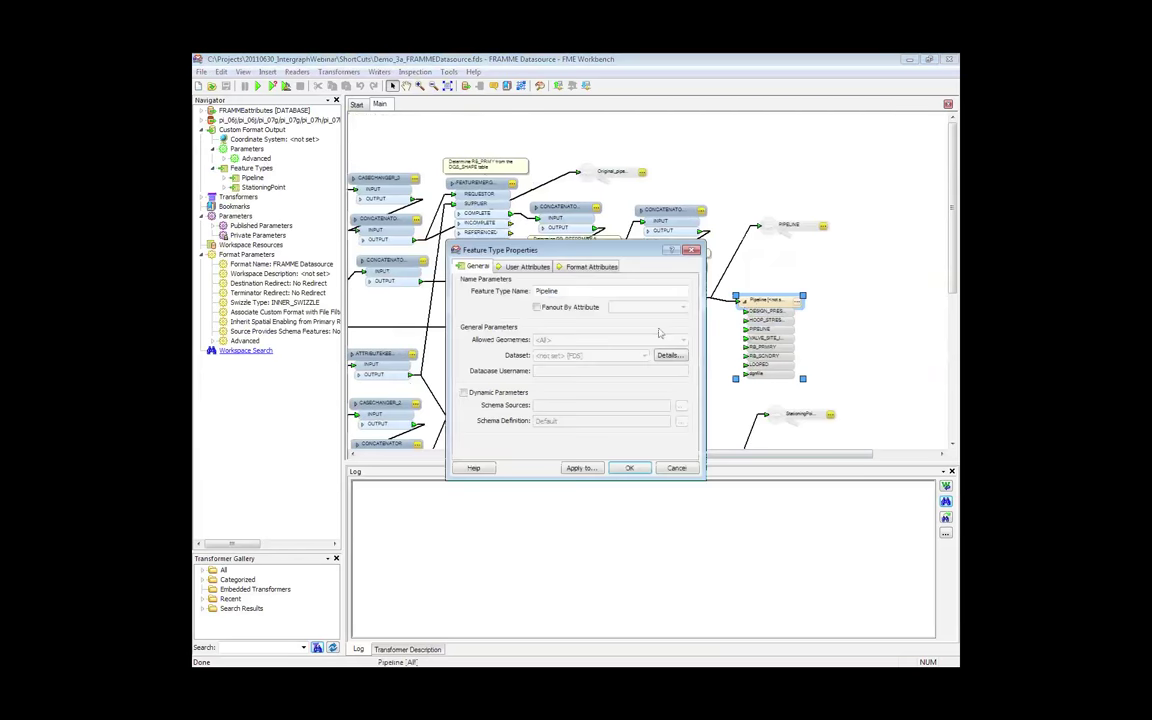
click(676, 469)
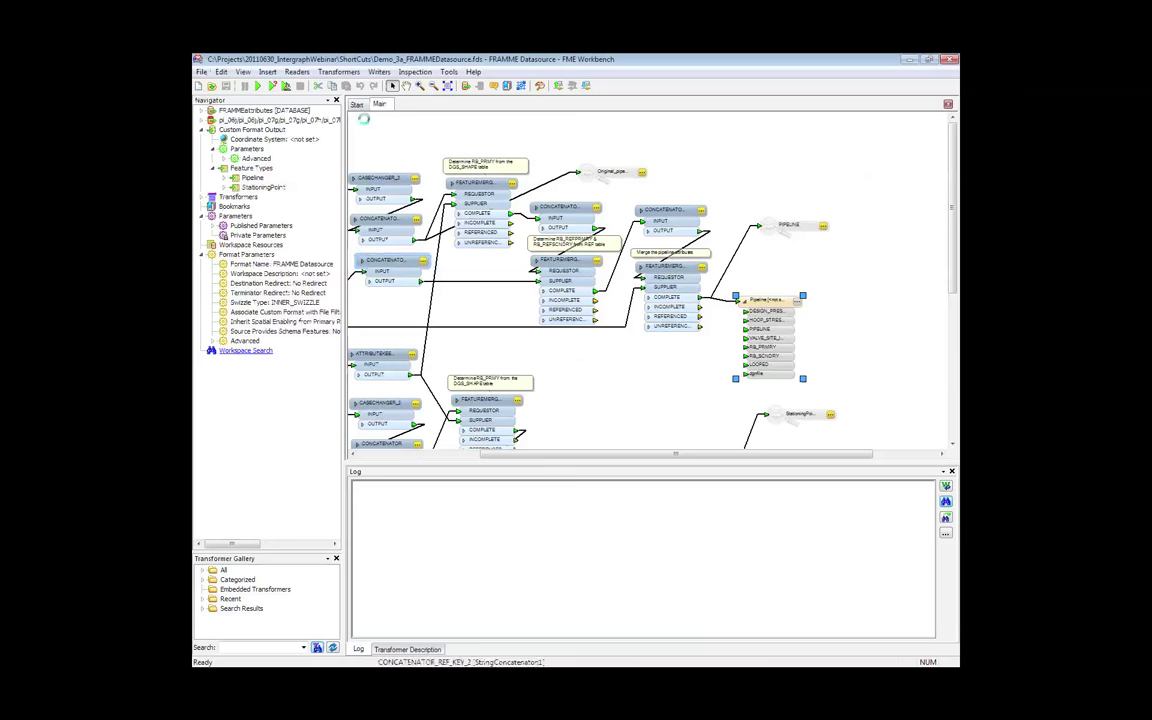
Step: Create a blank workspace and begin adding a reader with the FRAMME Datasource format
click(517, 185)
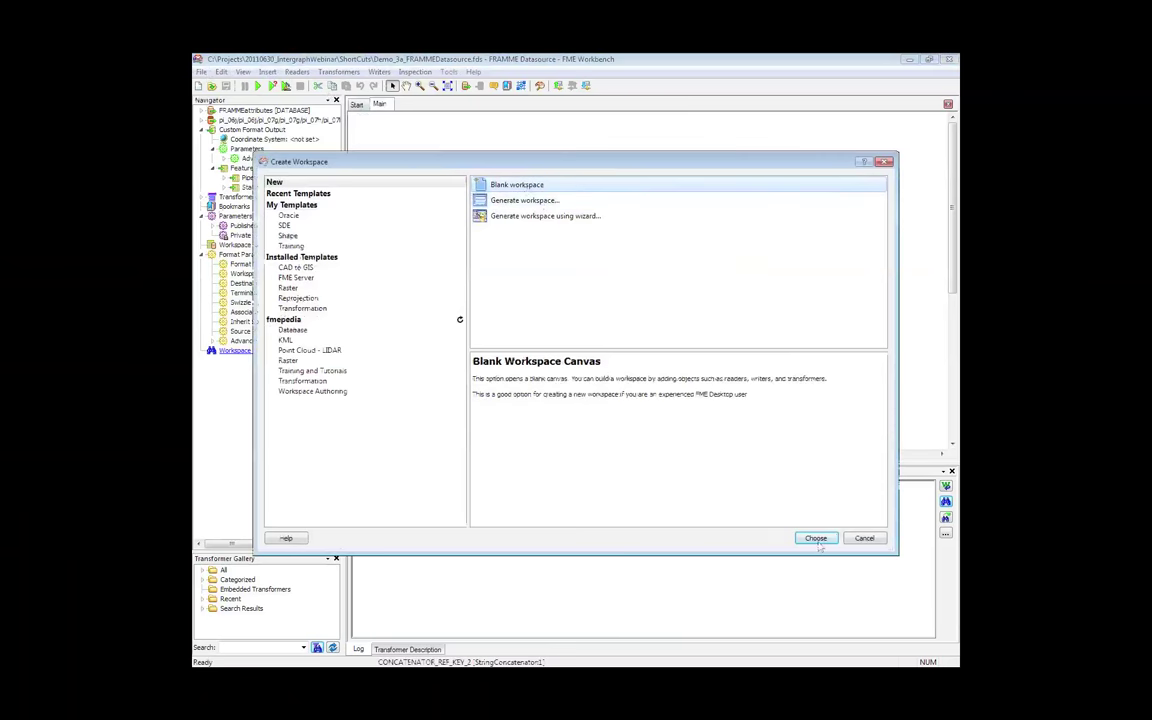
click(816, 538)
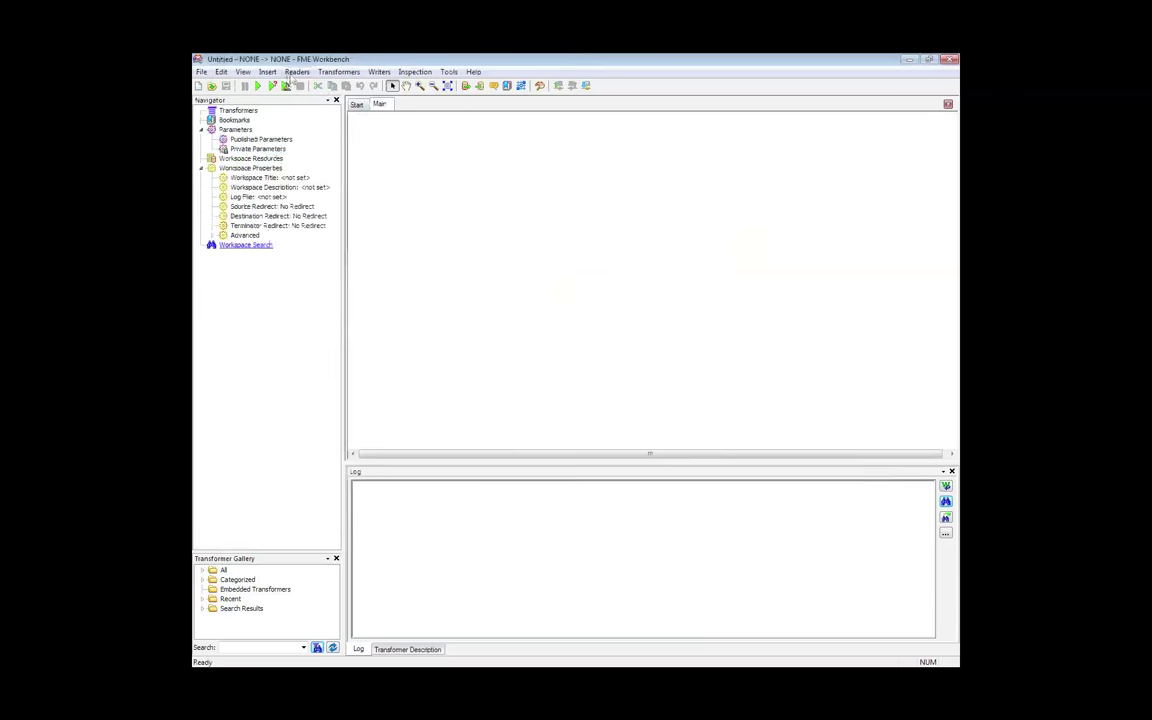
click(286, 85)
text(f)
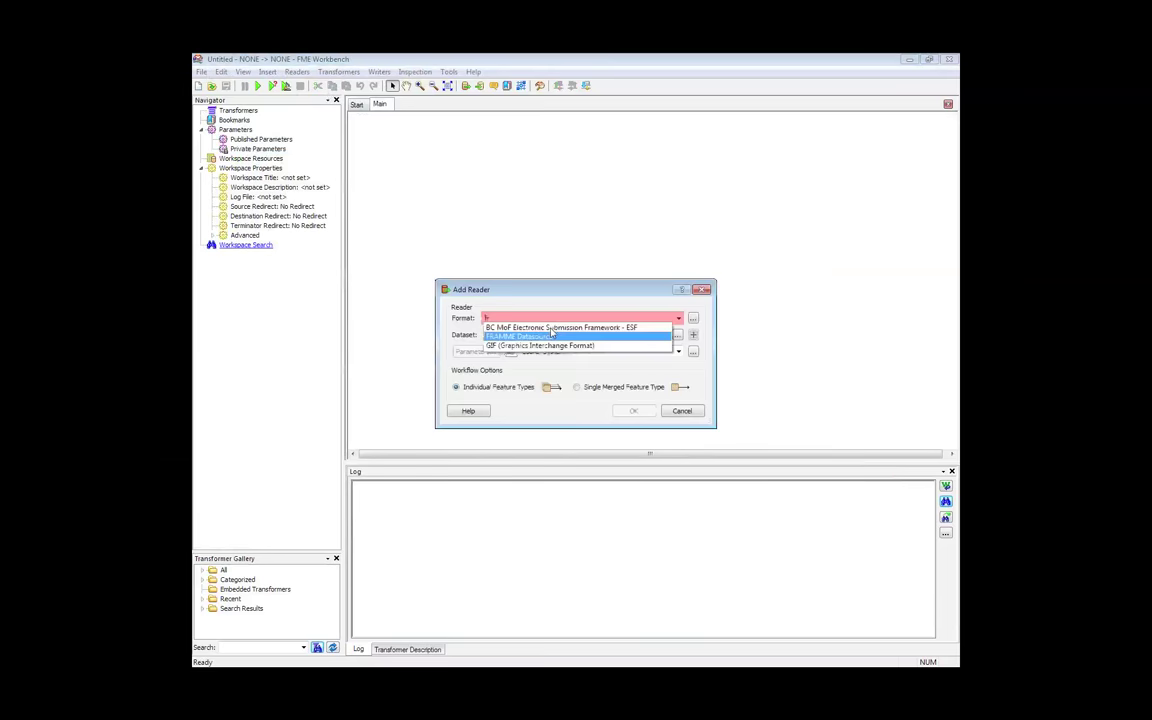
text(ra)
click(544, 337)
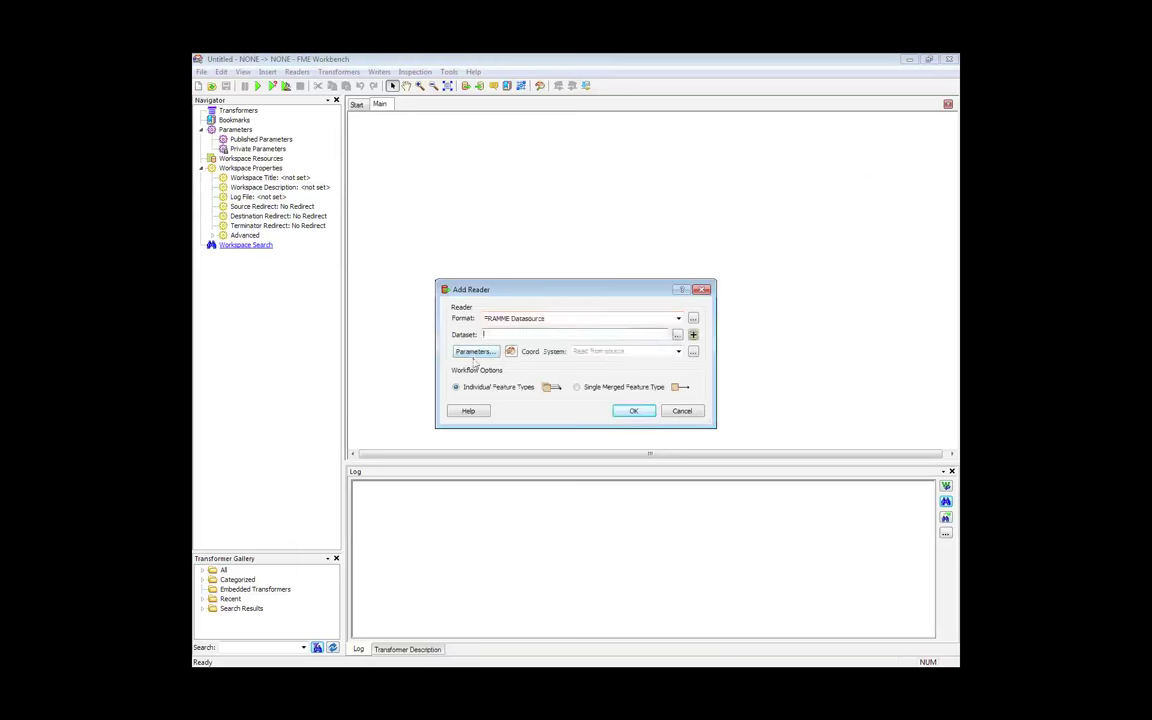
Step: Set the reader's dataset to all .adm and .fac files from pi_06j to pi_08h in C:\Projects\FRAMME\DGN
click(678, 336)
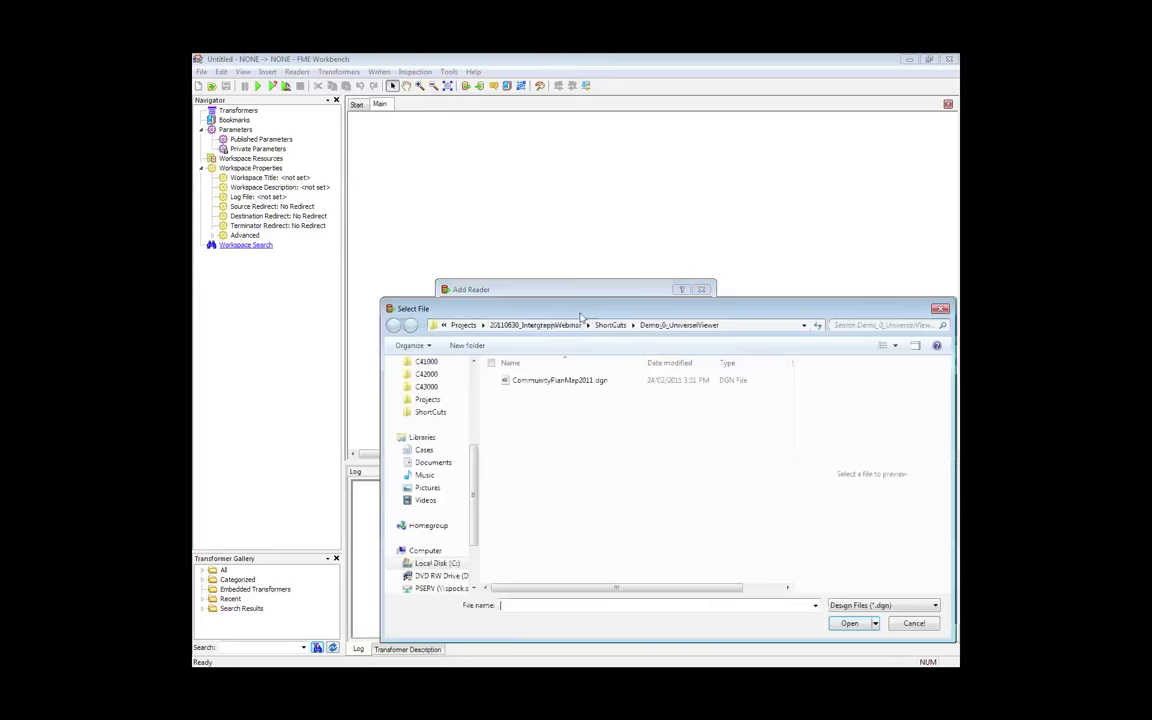
click(525, 346)
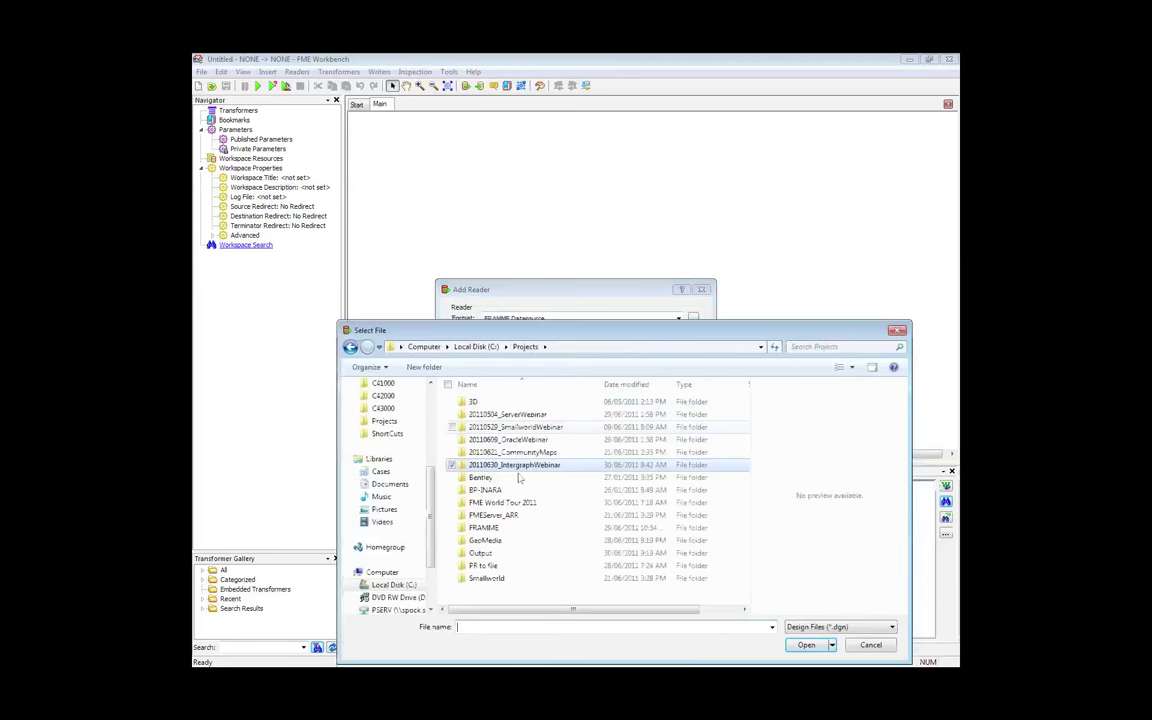
double_click(483, 527)
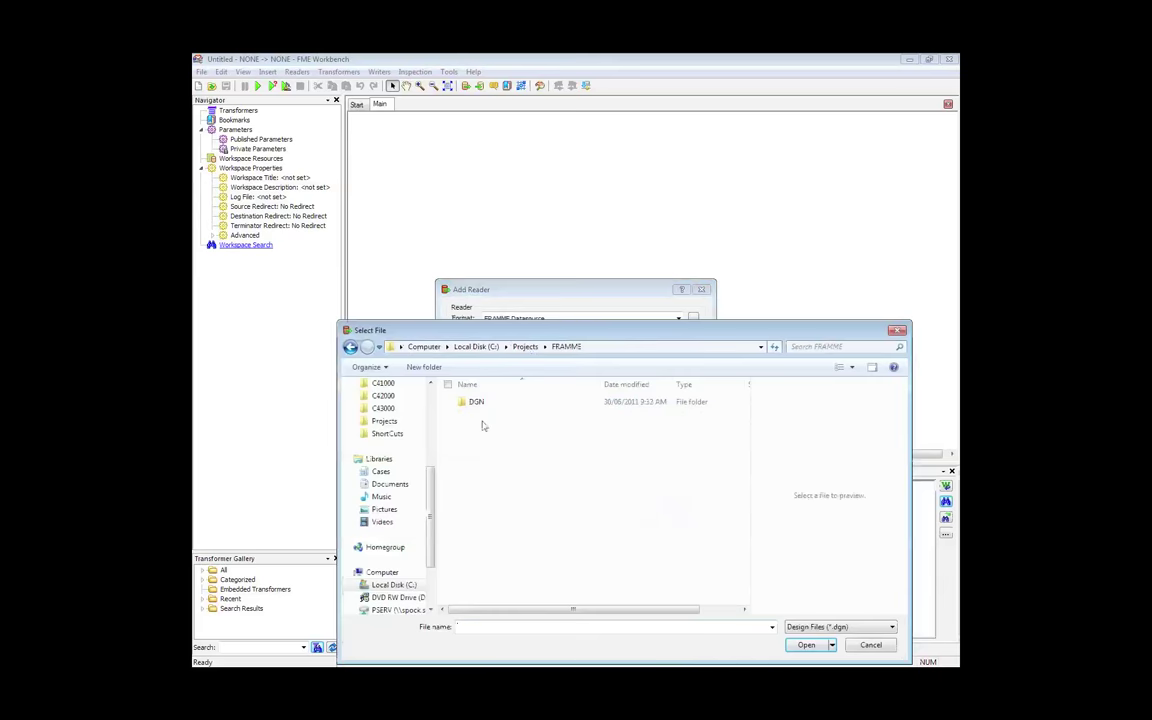
double_click(476, 401)
click(891, 626)
click(831, 653)
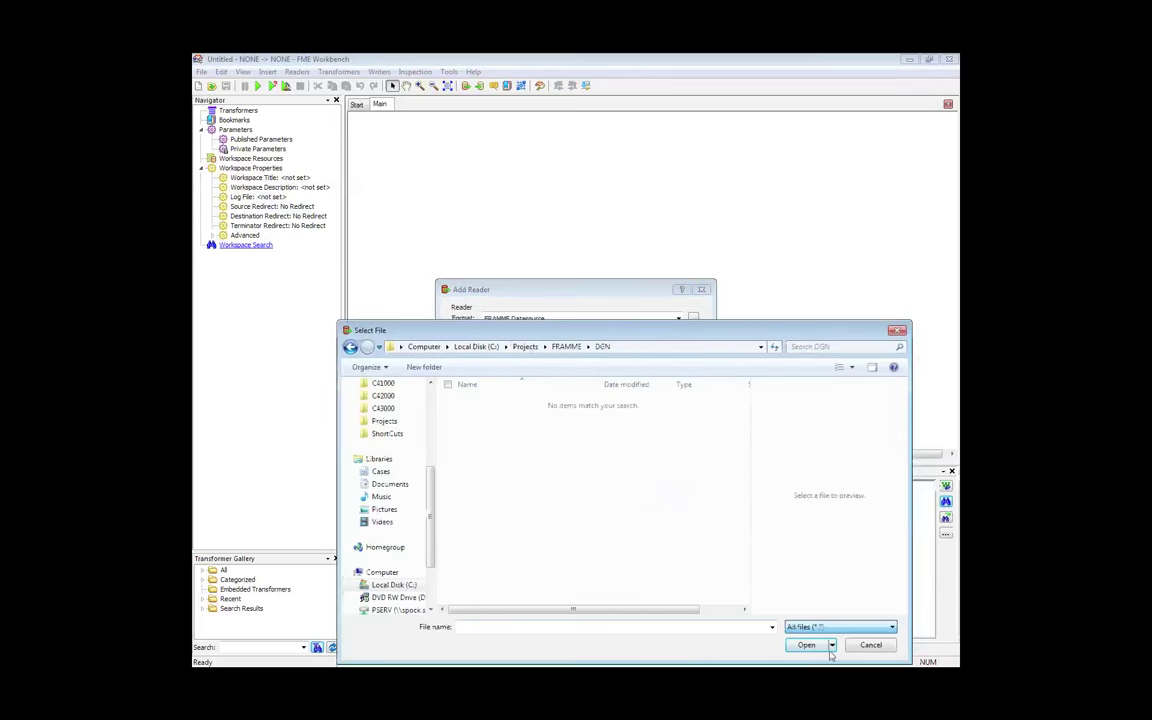
click(486, 414)
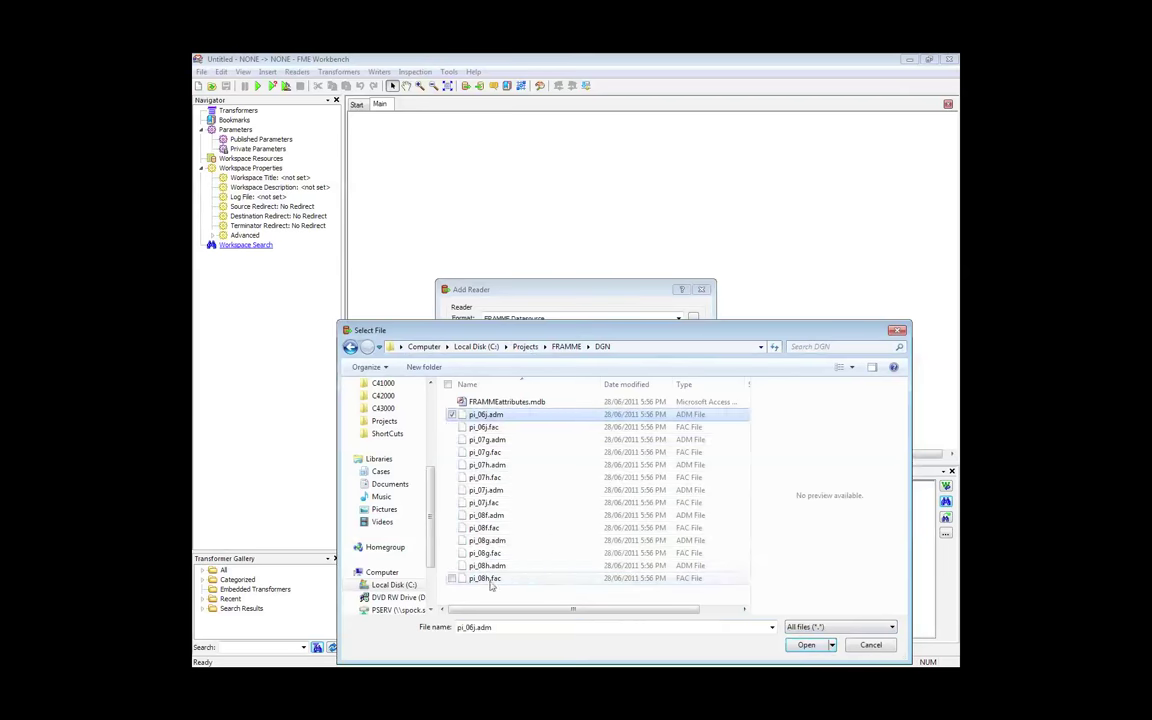
shift+click(486, 579)
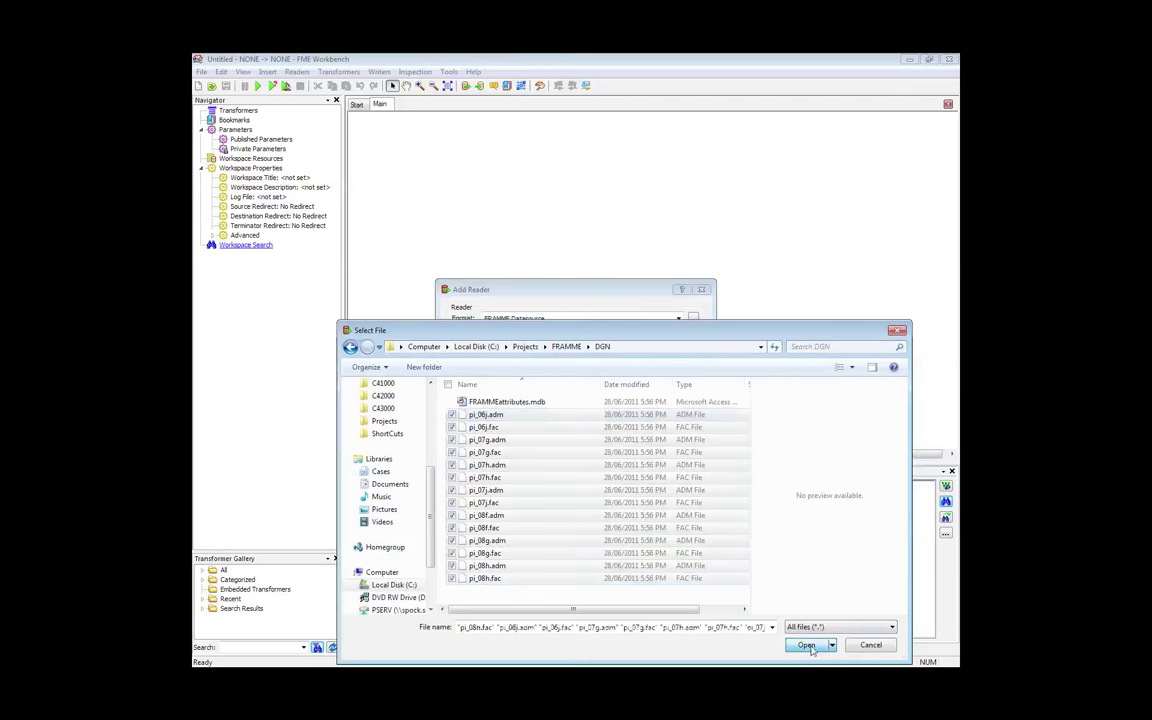
click(806, 645)
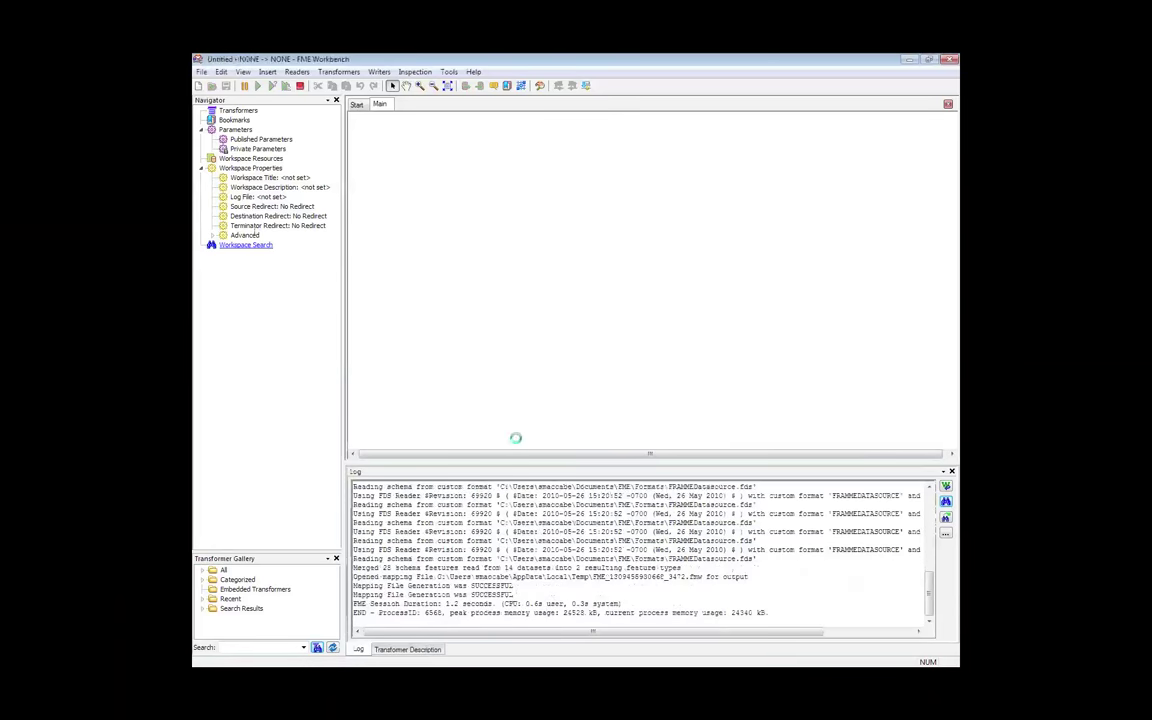
Step: Accept both the Pipeline and StationingPoint feature types for the FRAMME reader
drag(508, 226, 545, 179)
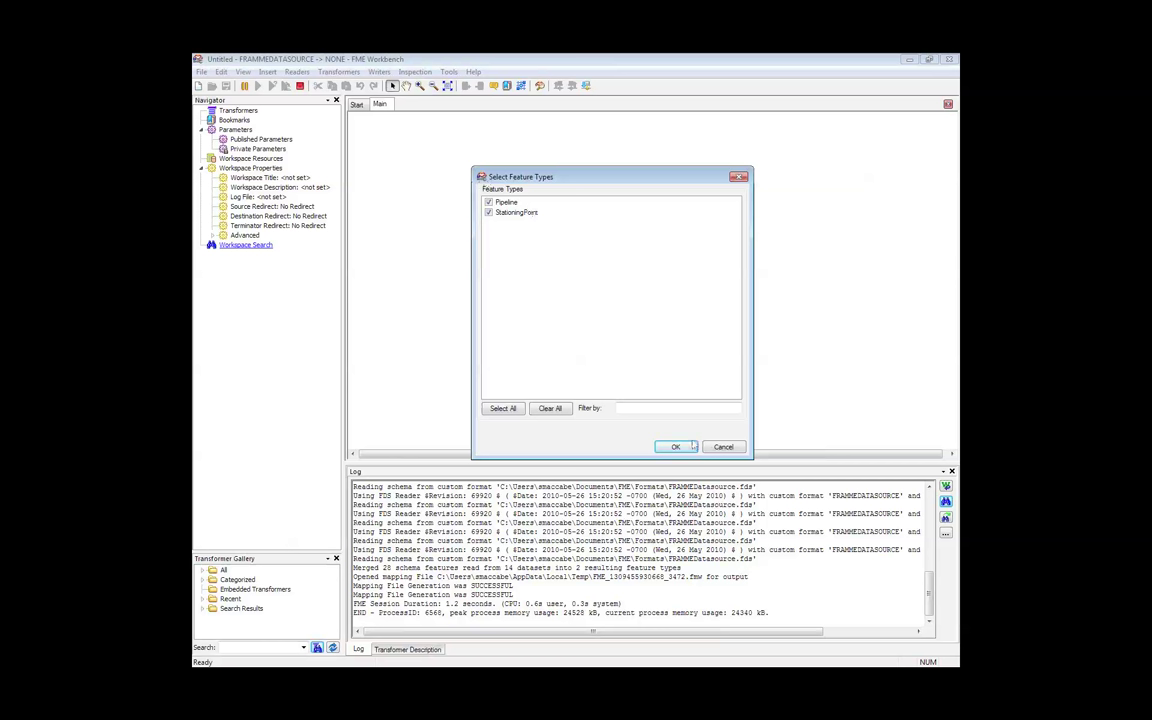
click(685, 452)
click(676, 449)
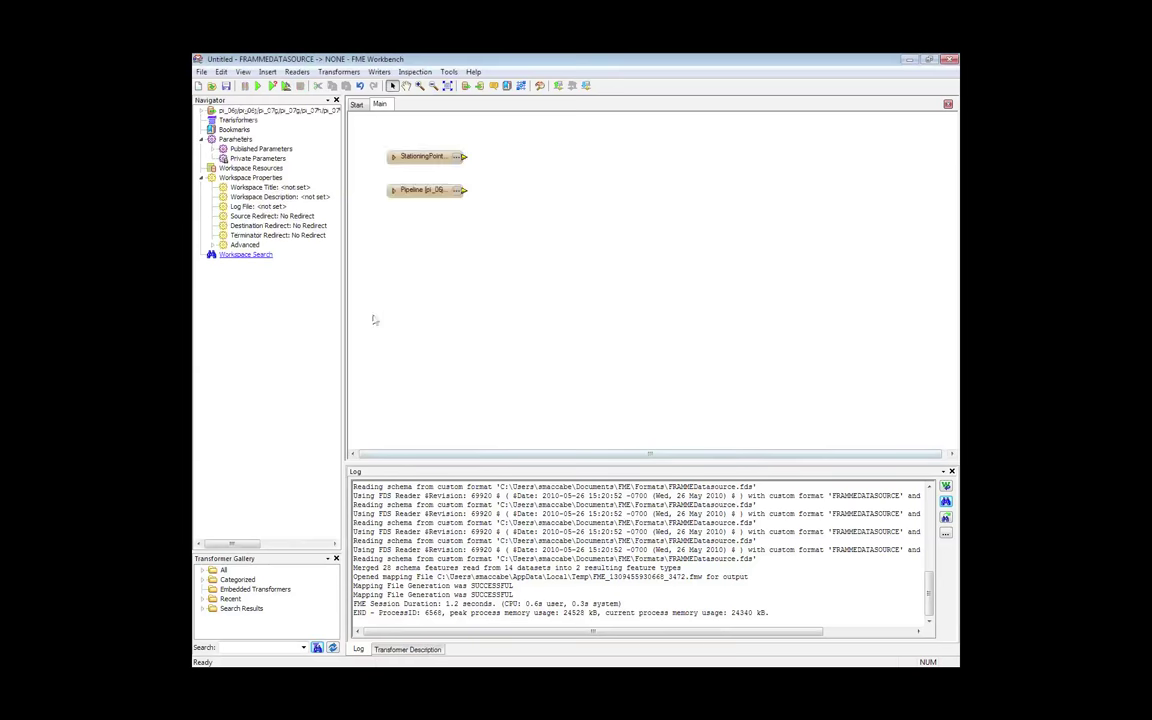
Step: Move the Pipeline feature type farther below StationingPoint on the canvas, and select StationingPoint
drag(425, 190, 425, 233)
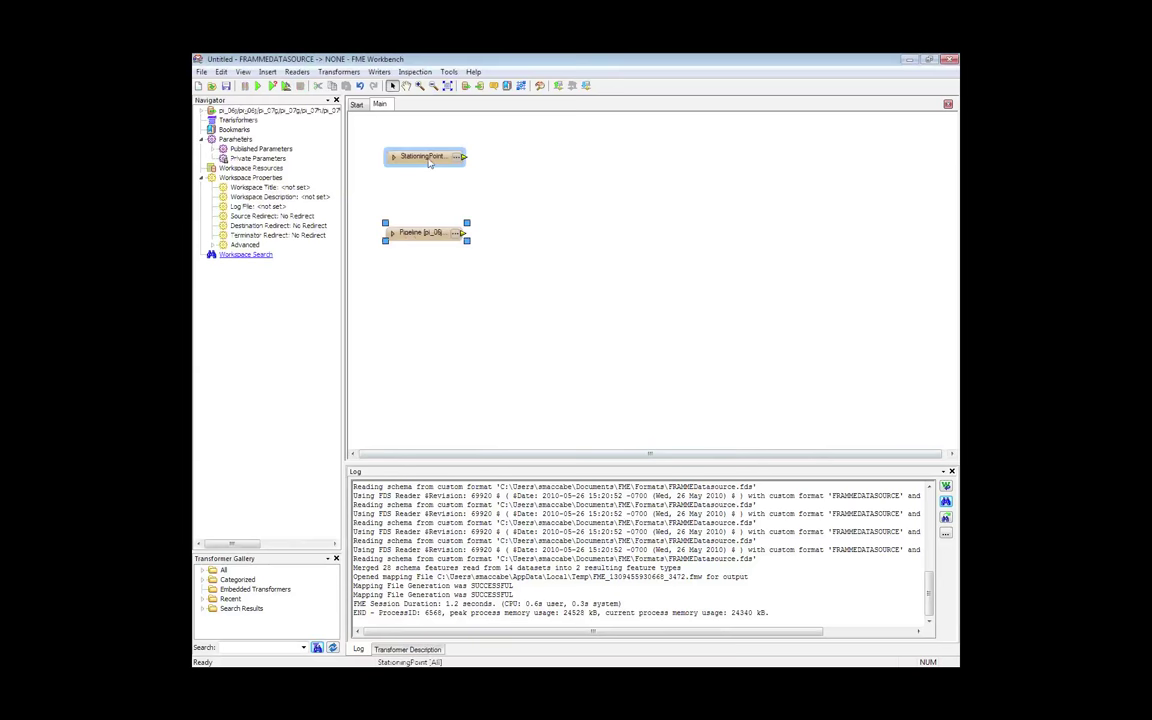
click(429, 160)
click(379, 72)
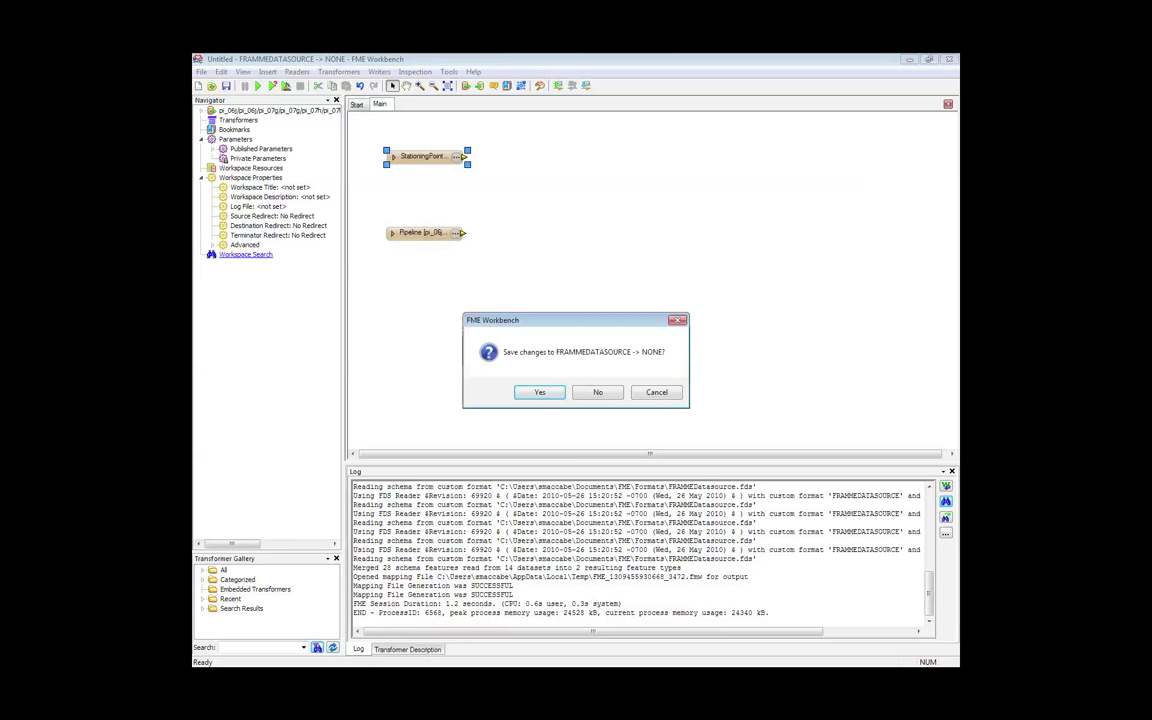
Step: Close the FRAMME reader workspace without saving changes, and advance the presentation to the FME and Utilities bullet slide
click(597, 392)
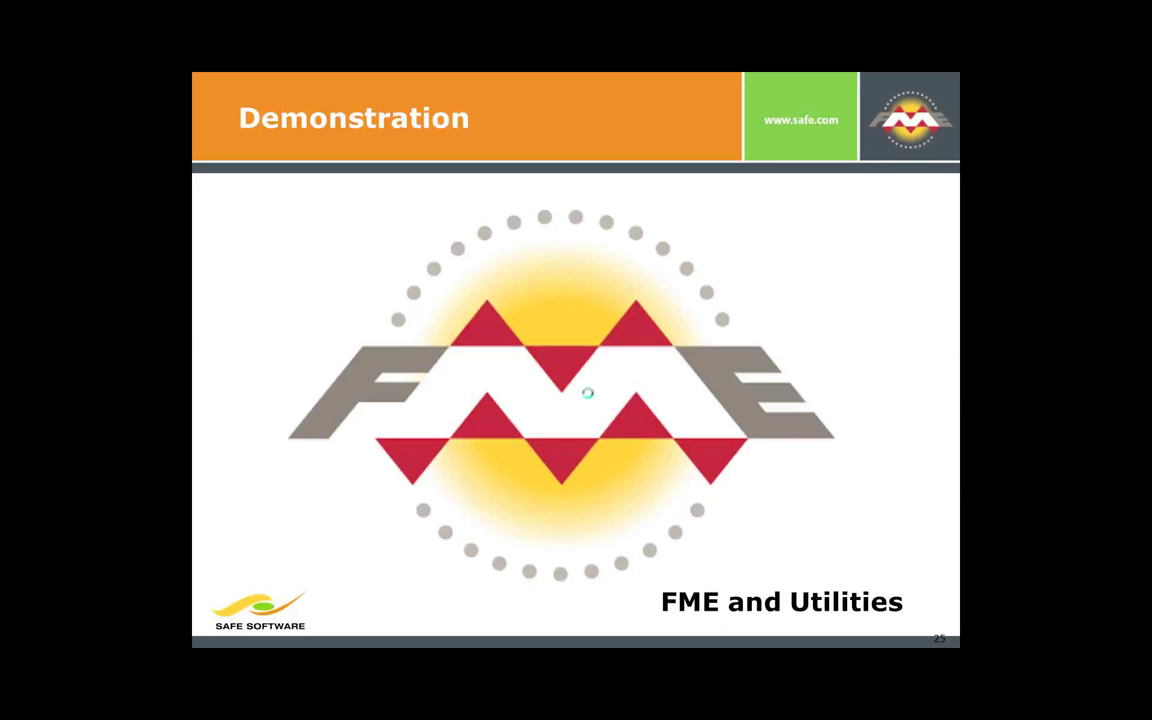
click(588, 393)
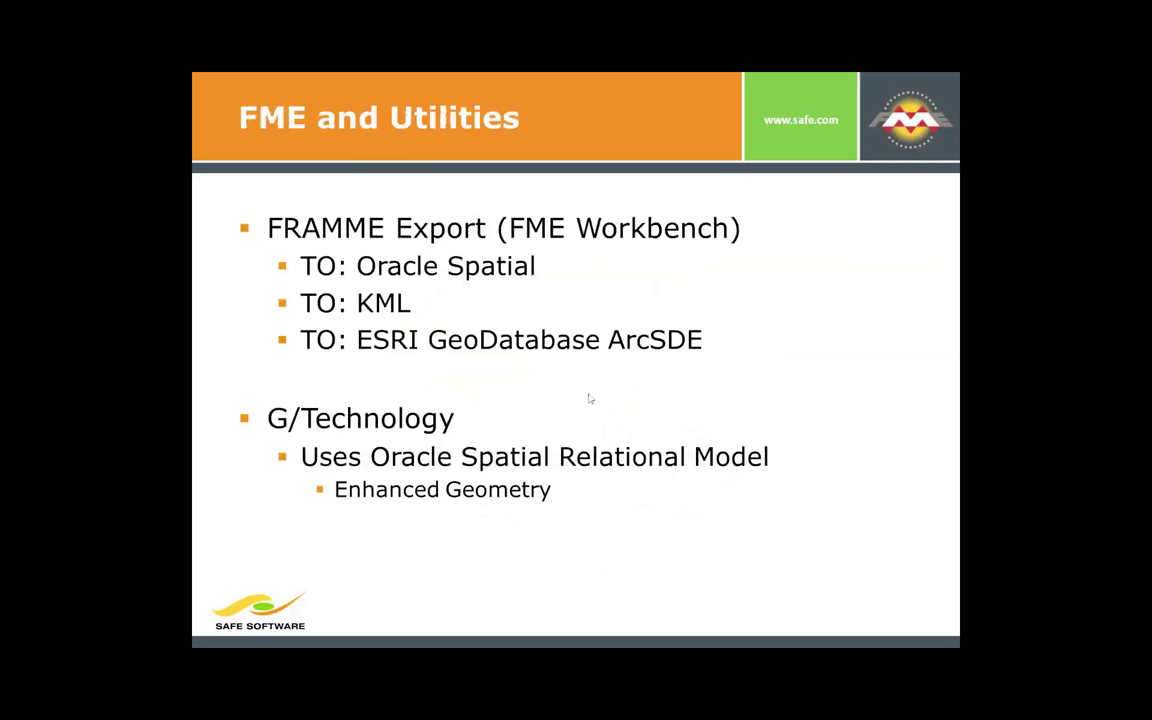